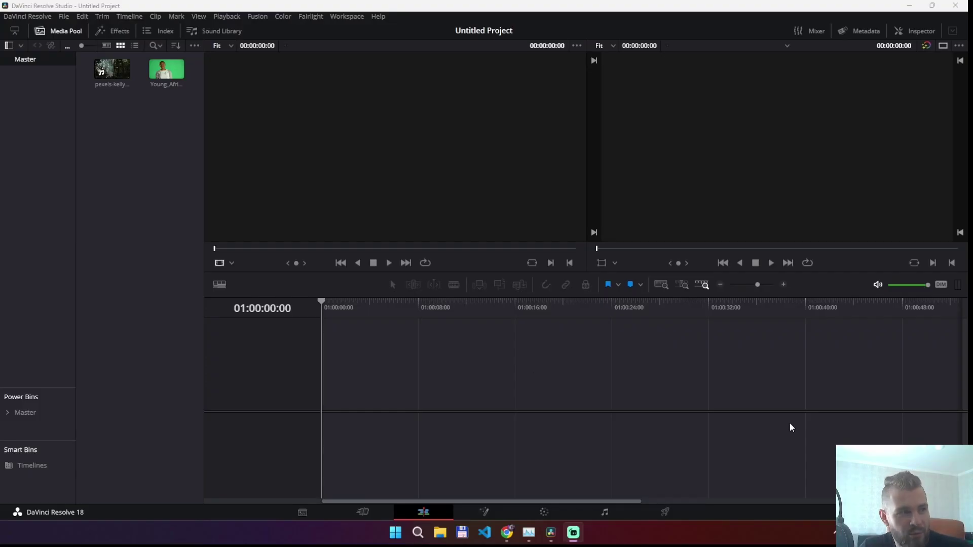
# - Preview the forest campfire clip, then play the green-screen dancing woman clip in the source viewer
pyautogui.doubleClick(103, 78)
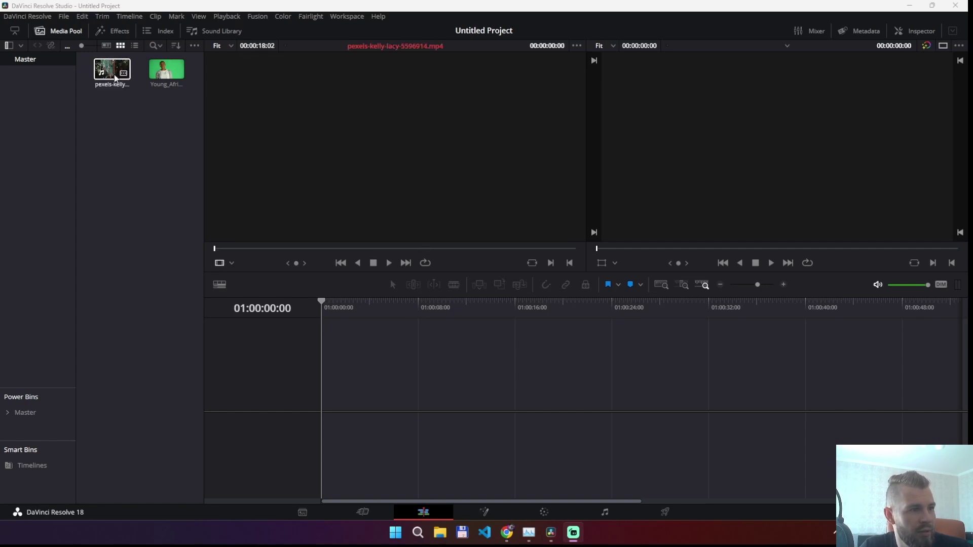
pyautogui.click(152, 76)
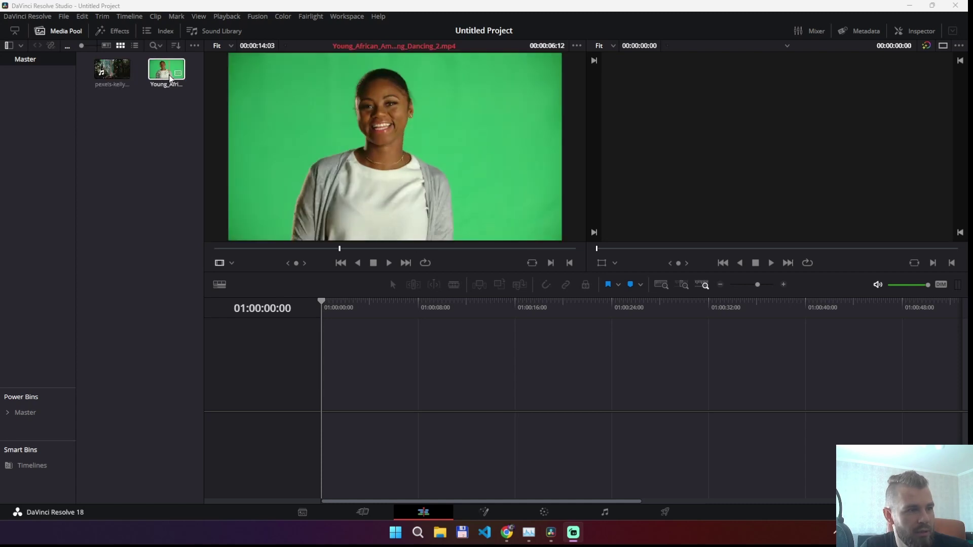
pyautogui.press('space')
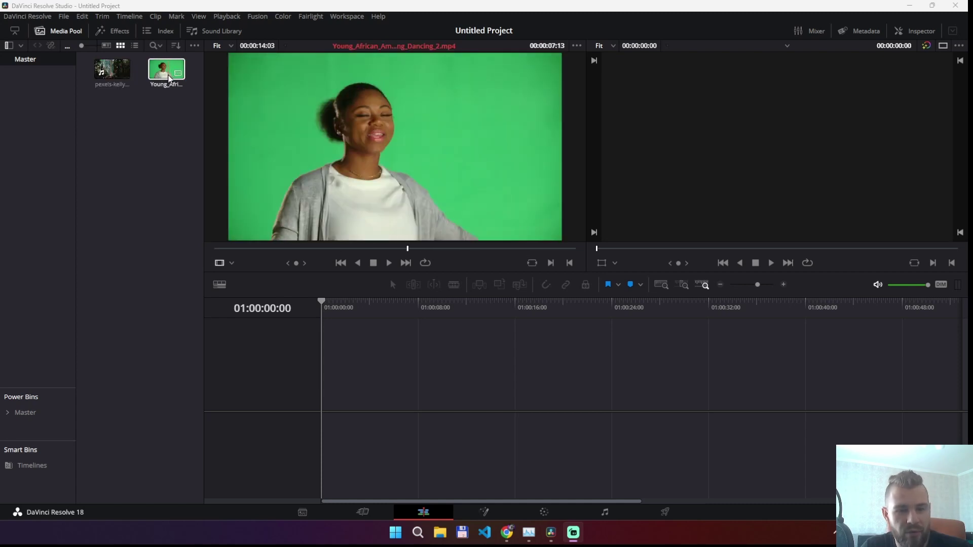
# - Place the forest clip on V1 without its audio and the woman clip on V2 above it
pyautogui.moveTo(105, 76)
pyautogui.mouseDown()
pyautogui.moveTo(286, 260)
pyautogui.moveTo(317, 388)
pyautogui.mouseUp()
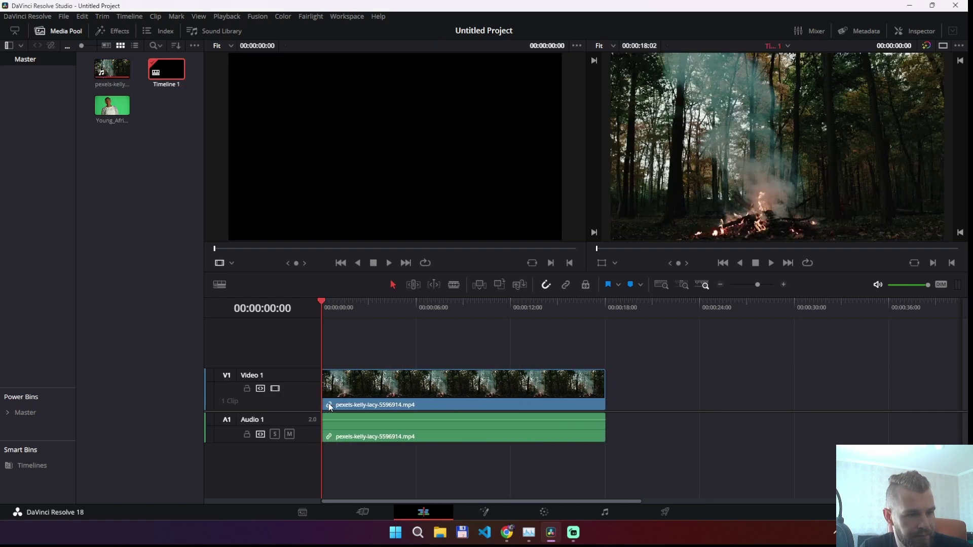
pyautogui.click(410, 430)
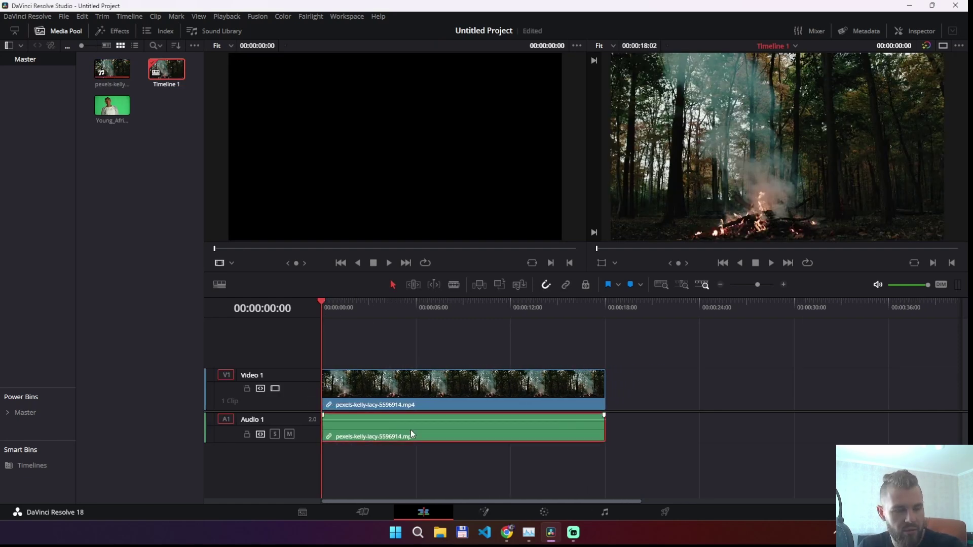
pyautogui.press('Delete')
pyautogui.click(118, 107)
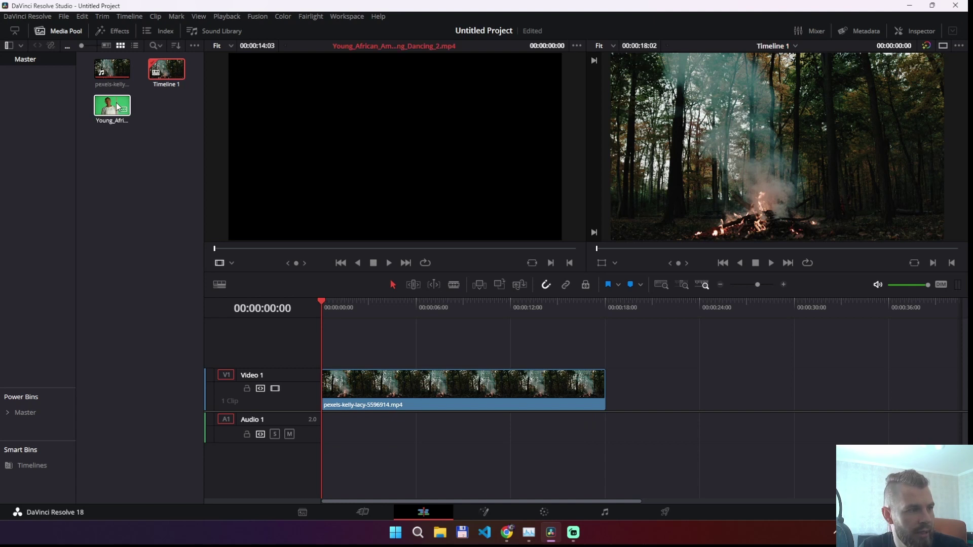
pyautogui.moveTo(118, 107); pyautogui.dragTo(328, 354)
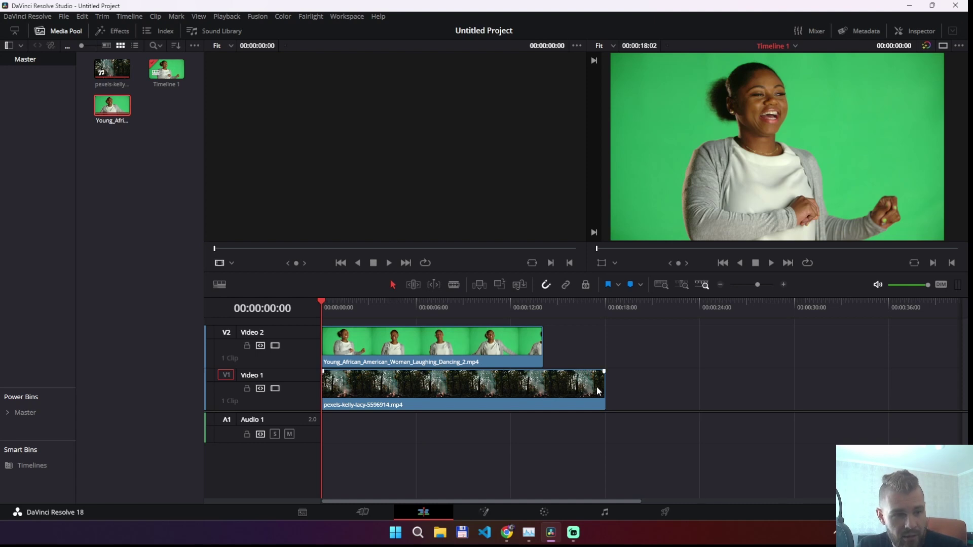
# - Trim the forest clip to match the woman clip and combine both into Fusion Clip 1
pyautogui.moveTo(598, 387); pyautogui.dragTo(542, 388)
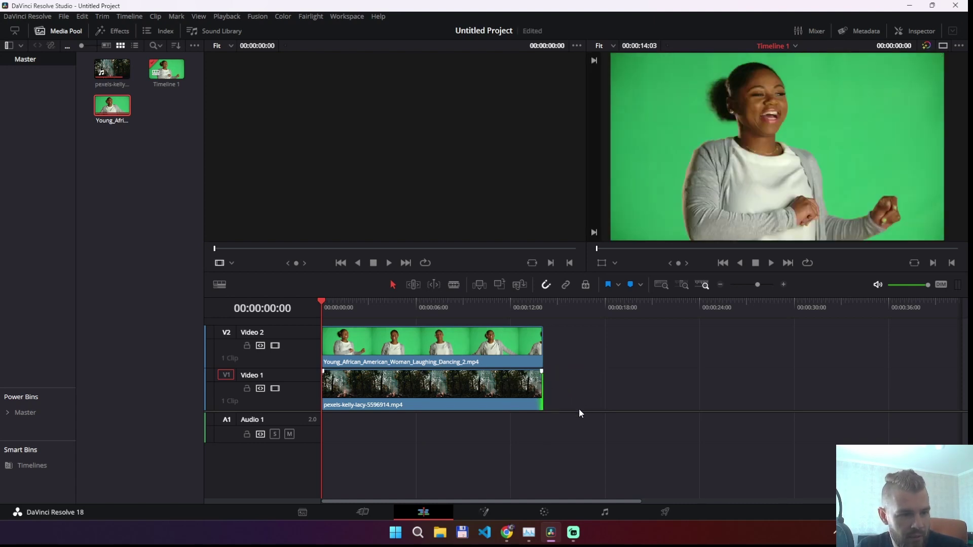
pyautogui.moveTo(568, 334); pyautogui.dragTo(491, 385)
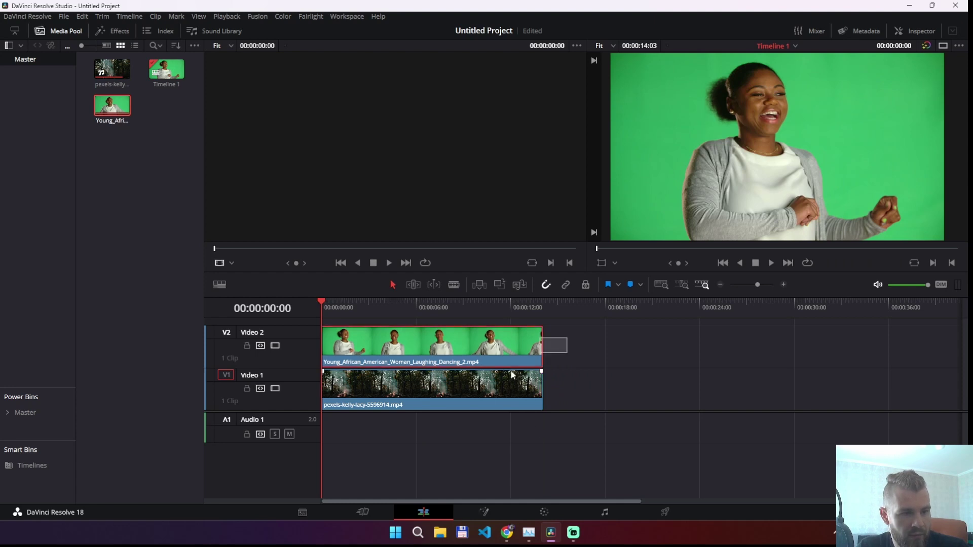
pyautogui.rightClick(470, 388)
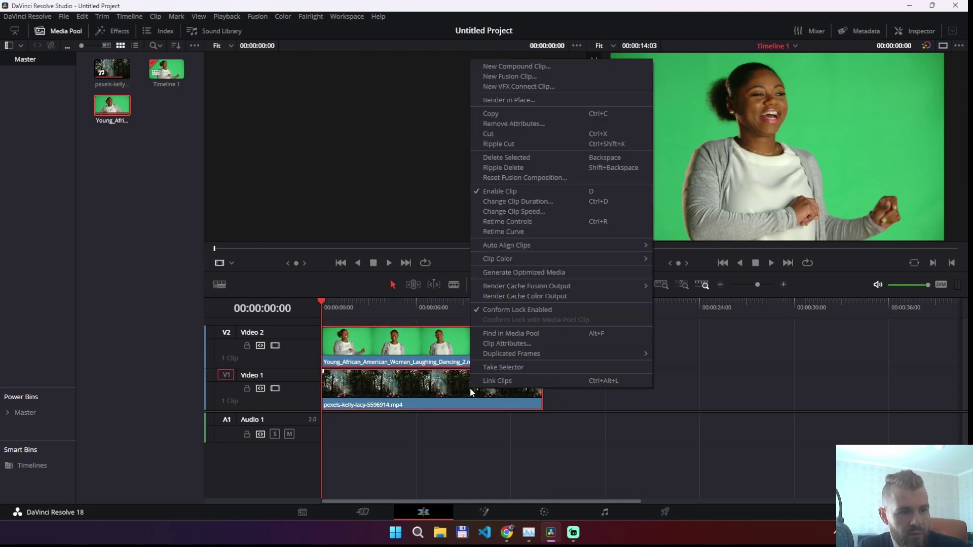
pyautogui.click(511, 78)
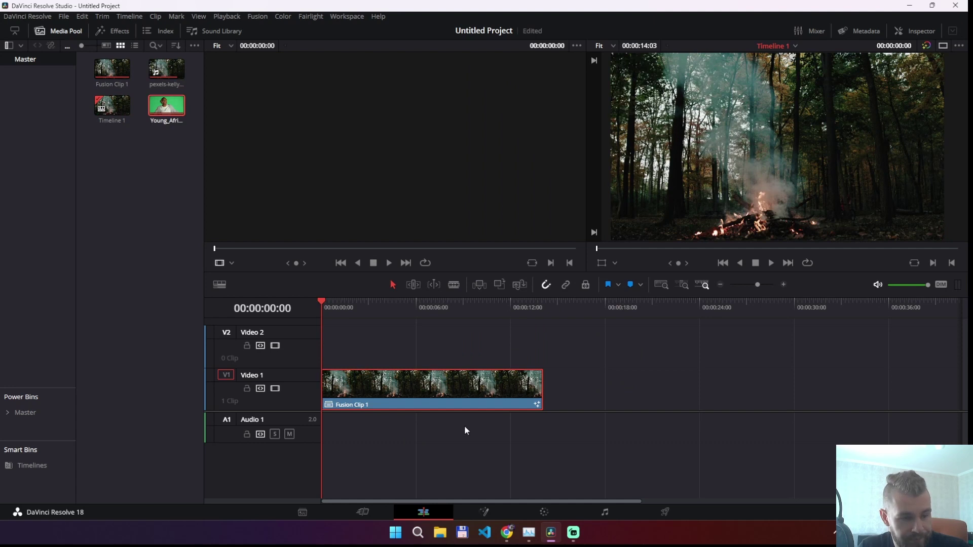
# - Open Fusion Clip 1 on the Fusion page and arrange MediaIn1 and MediaIn2 in the node graph
pyautogui.click(485, 512)
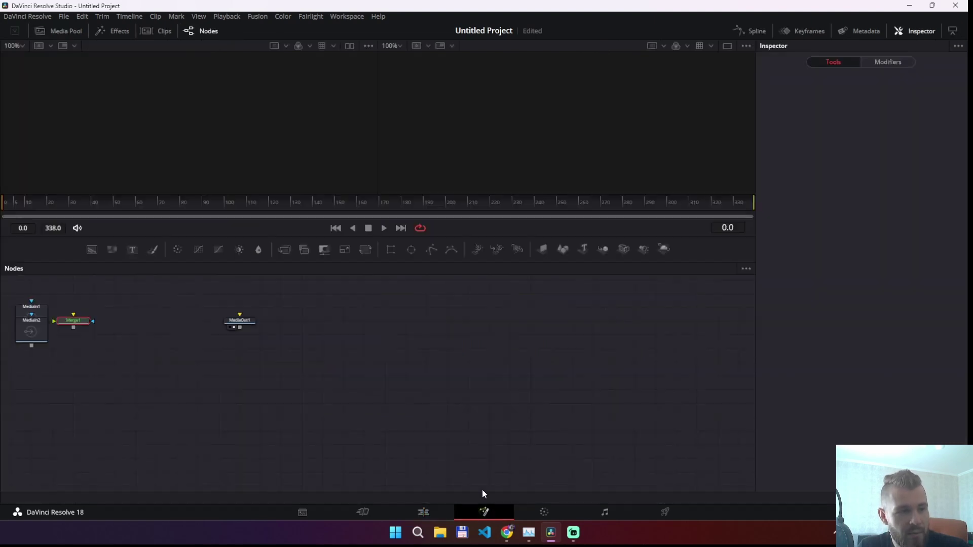
pyautogui.moveTo(187, 372); pyautogui.dragTo(582, 425)
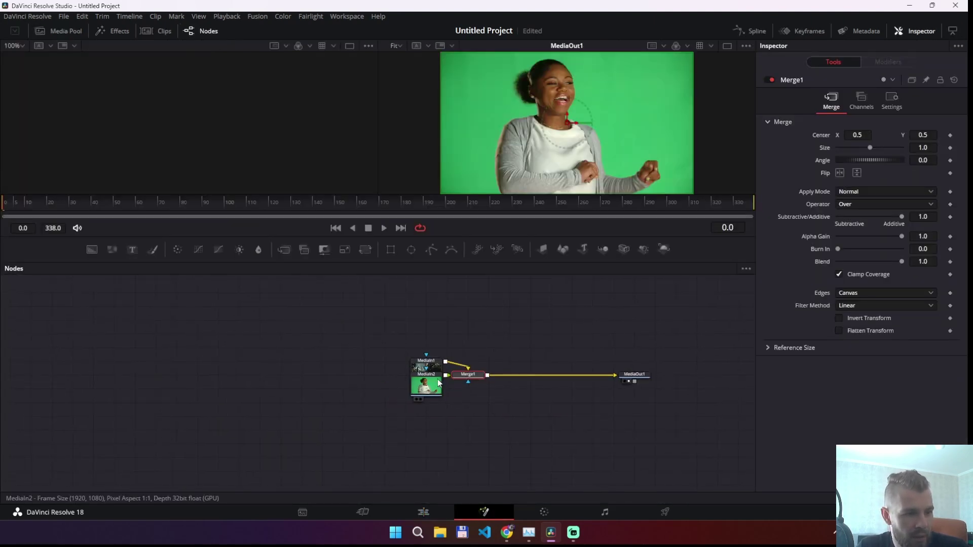
pyautogui.moveTo(385, 371); pyautogui.dragTo(333, 385)
pyautogui.moveTo(432, 387); pyautogui.dragTo(495, 300)
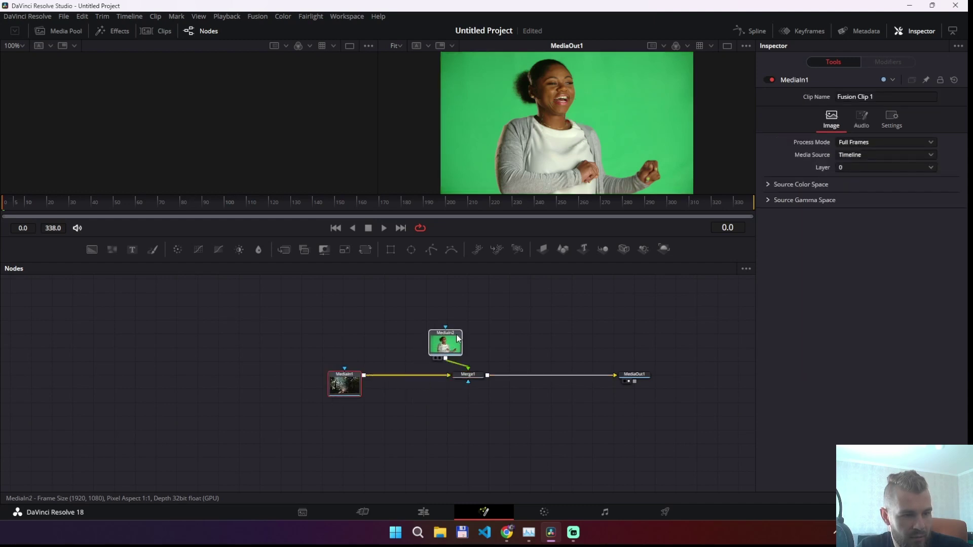
pyautogui.click(495, 300)
pyautogui.moveTo(447, 382); pyautogui.dragTo(375, 390)
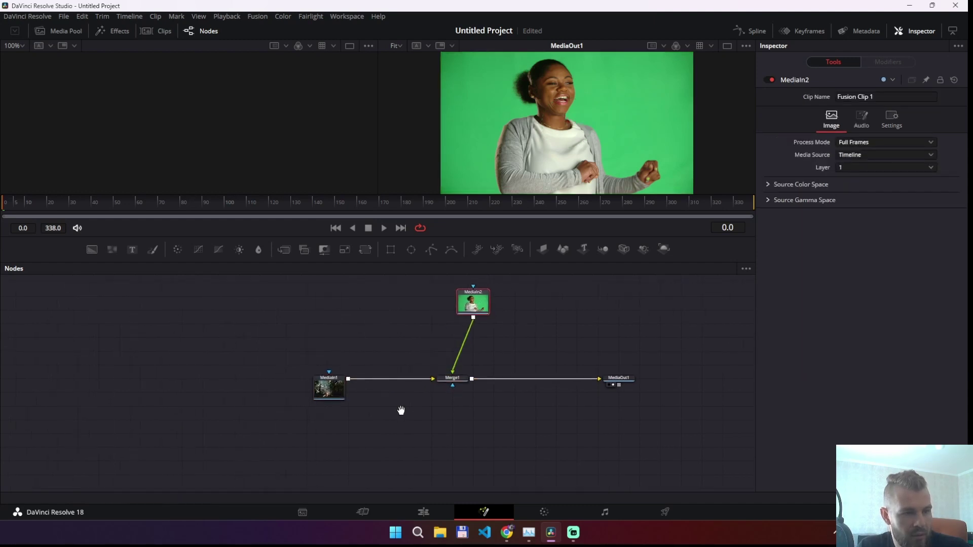
# - Delete Merge1, disconnect MediaIn1 from MediaOut1, and show MediaIn2's green-screen image in the viewer
pyautogui.click(397, 385)
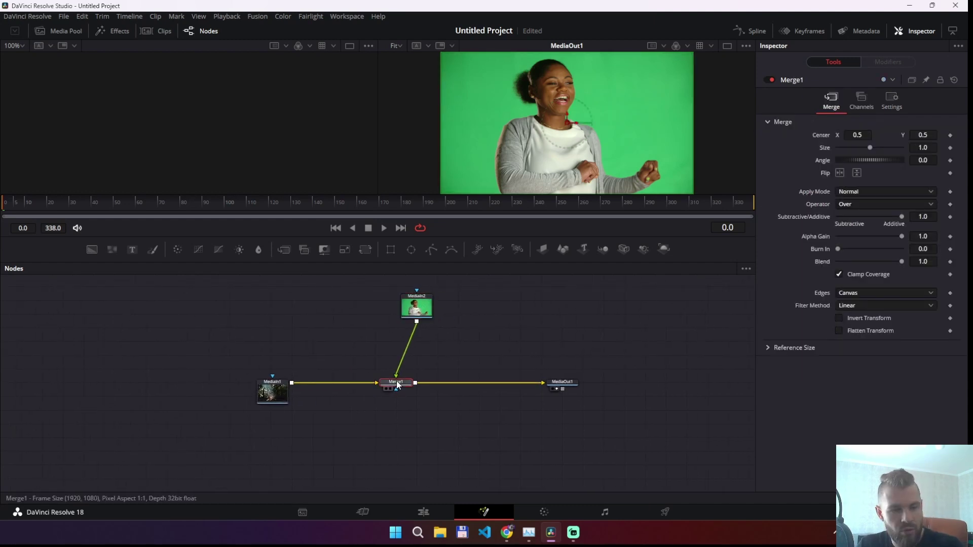
pyautogui.press('Delete')
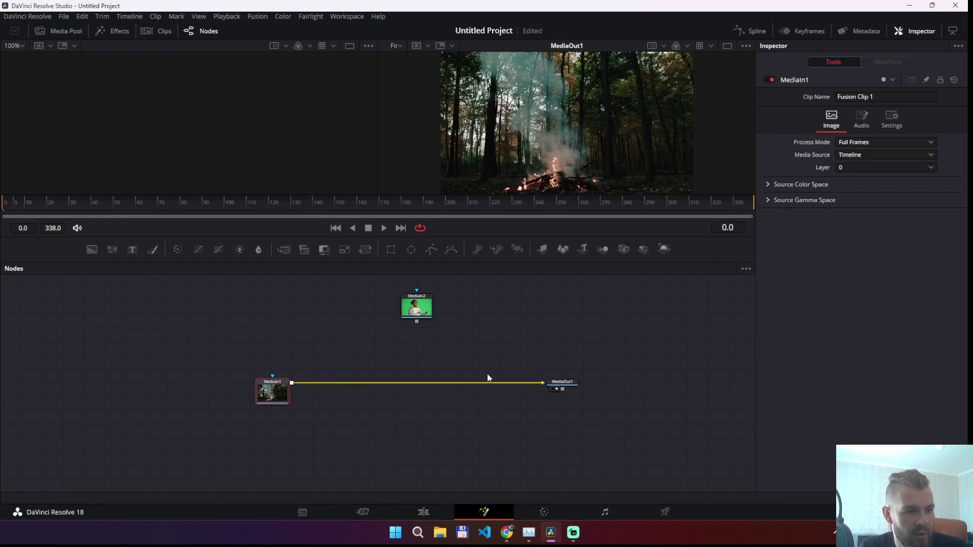
pyautogui.moveTo(531, 384); pyautogui.dragTo(390, 425)
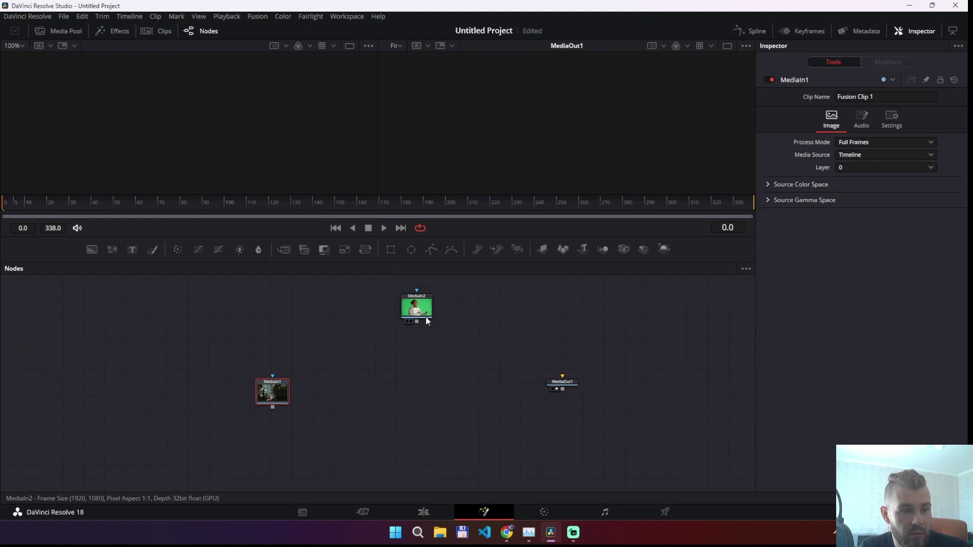
pyautogui.moveTo(425, 317)
pyautogui.mouseDown()
pyautogui.moveTo(357, 379)
pyautogui.moveTo(384, 320)
pyautogui.mouseUp()
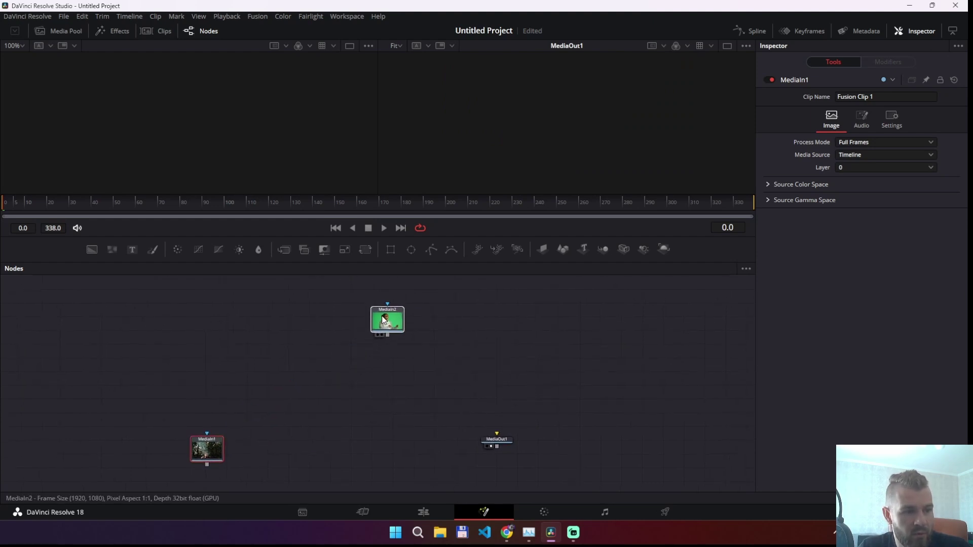
pyautogui.click(384, 320)
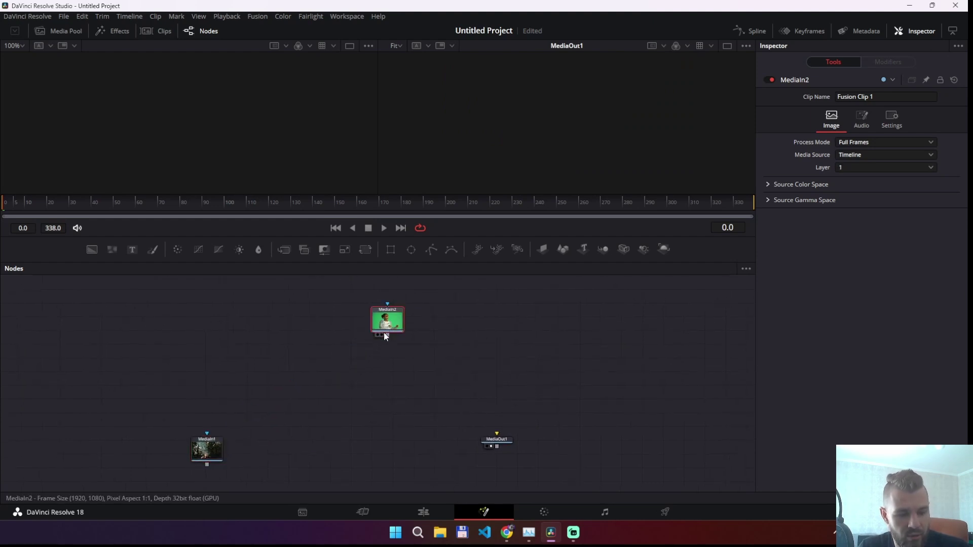
pyautogui.click(382, 334)
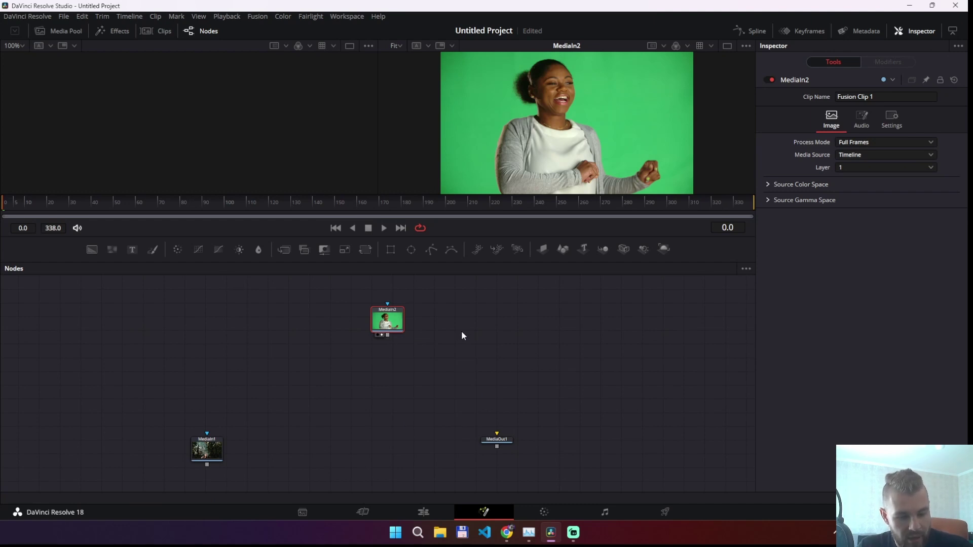
# - Add a Delta Keyer after MediaIn2 via the 'del' tool search and view DeltaKeyer1 in viewer 2
pyautogui.hotkey('shift', 'space')
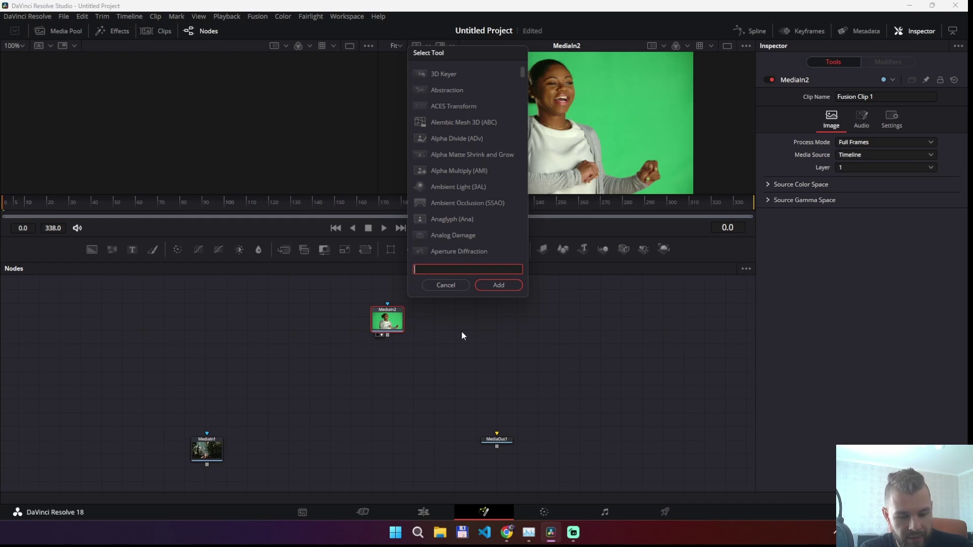
pyautogui.write('By')
pyautogui.press('BackSpace')
pyautogui.press('BackSpace')
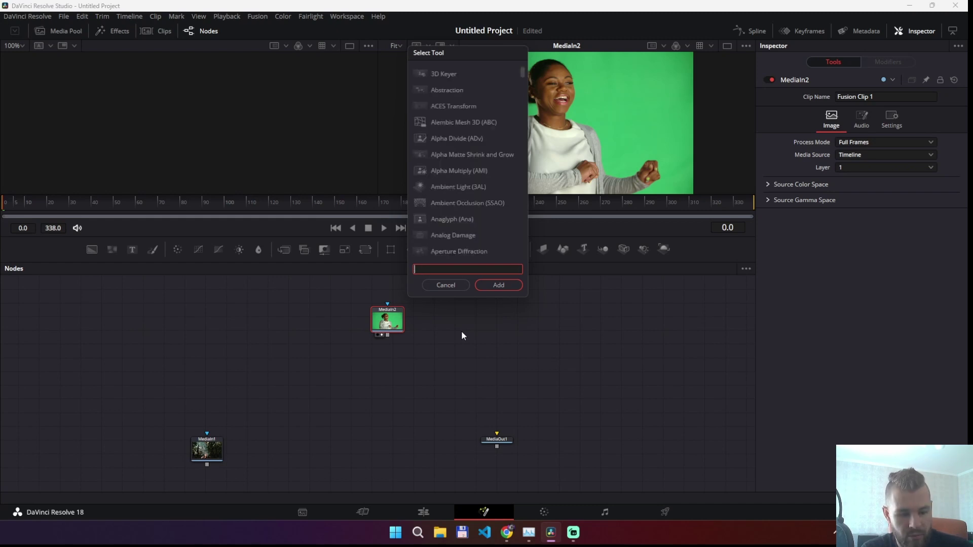
pyautogui.write('del')
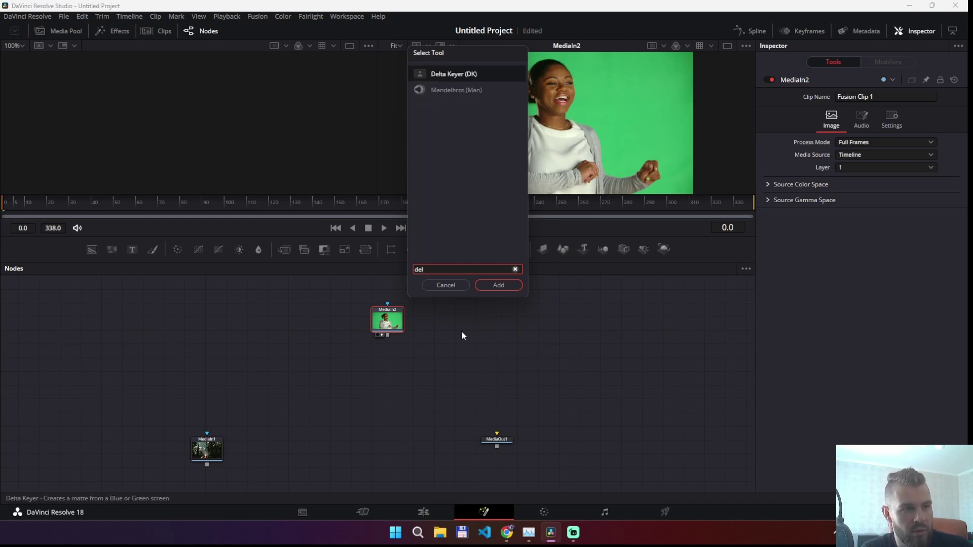
pyautogui.press('Return')
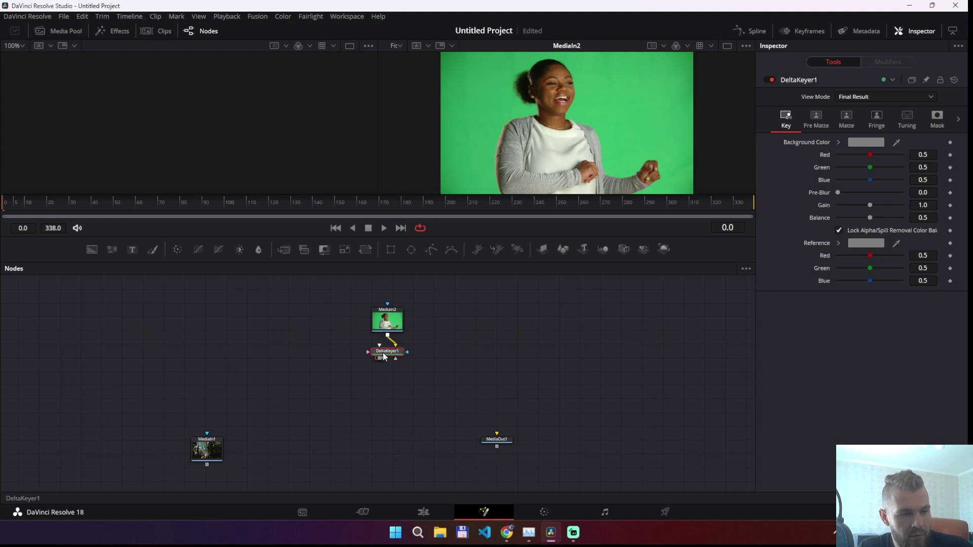
pyautogui.press('2')
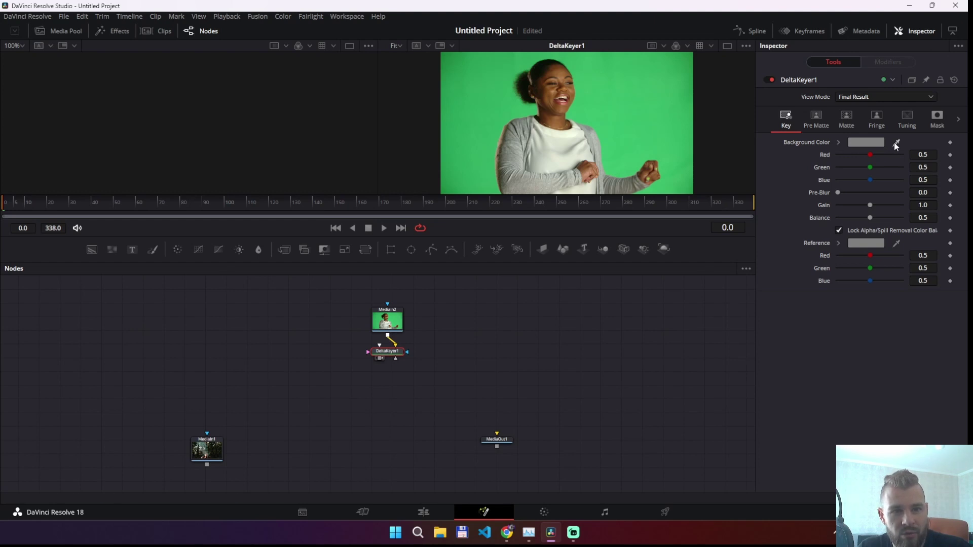
# - Sample the green screen as the Delta Keyer background colour and view the alpha matte
pyautogui.moveTo(896, 142); pyautogui.dragTo(640, 110)
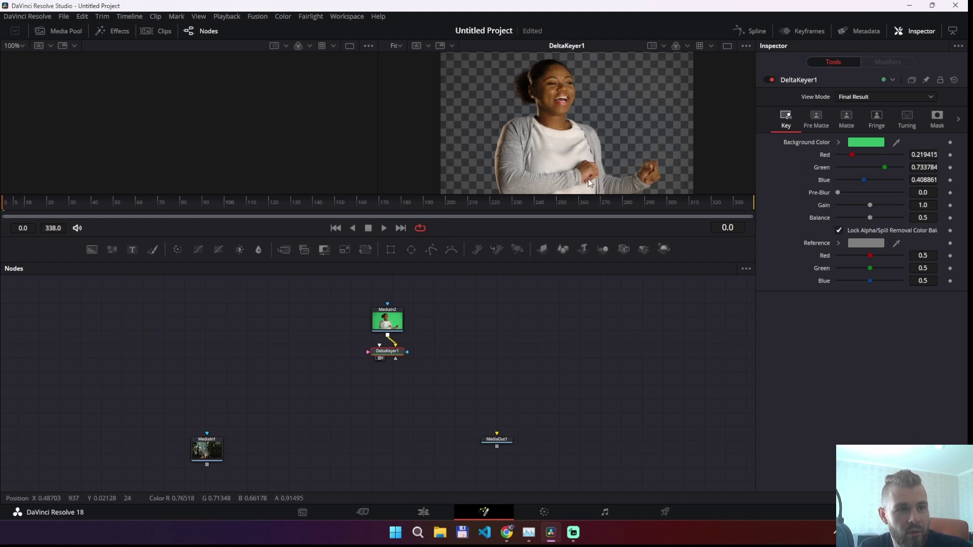
pyautogui.click(686, 46)
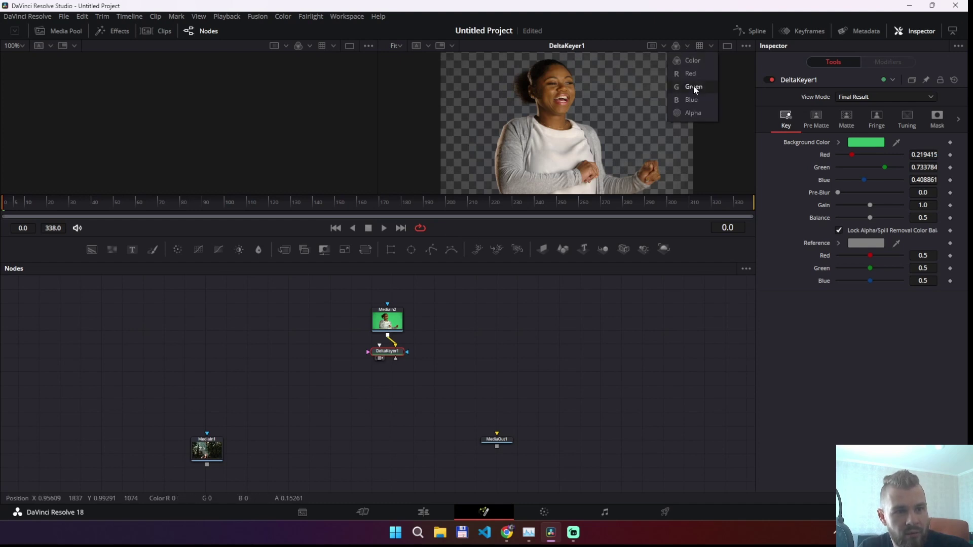
pyautogui.click(691, 113)
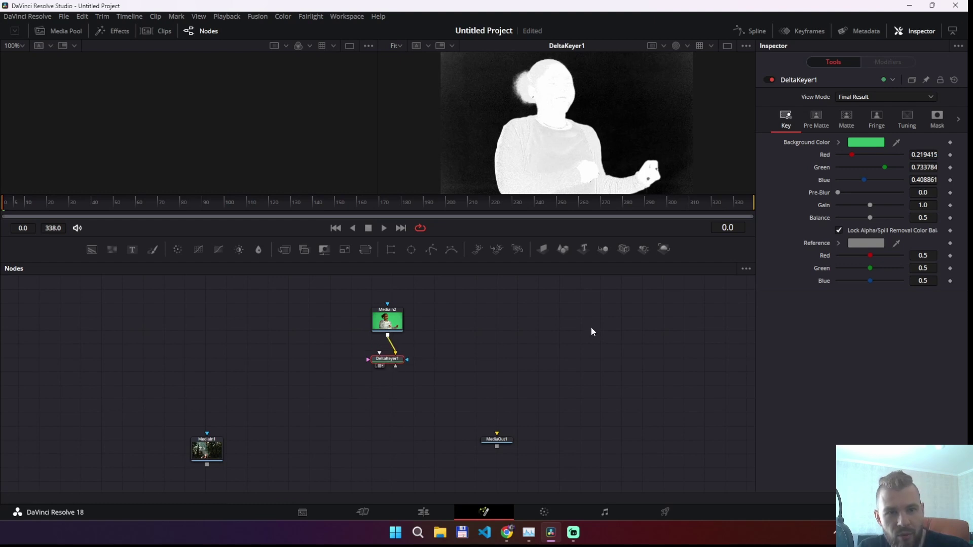
# - In the Matte tab, raise Threshold Low to 0.183 and lower Threshold High to 0.856
pyautogui.click(816, 120)
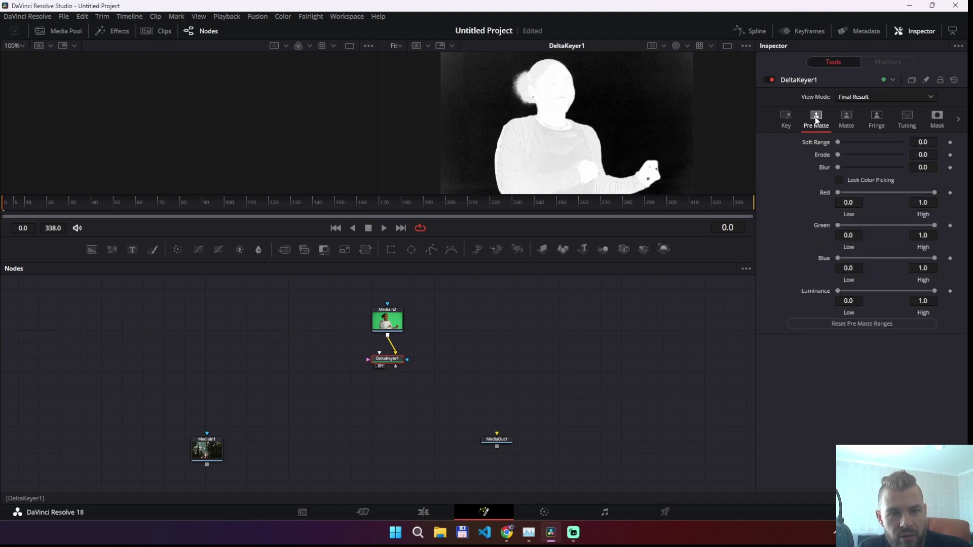
pyautogui.click(847, 116)
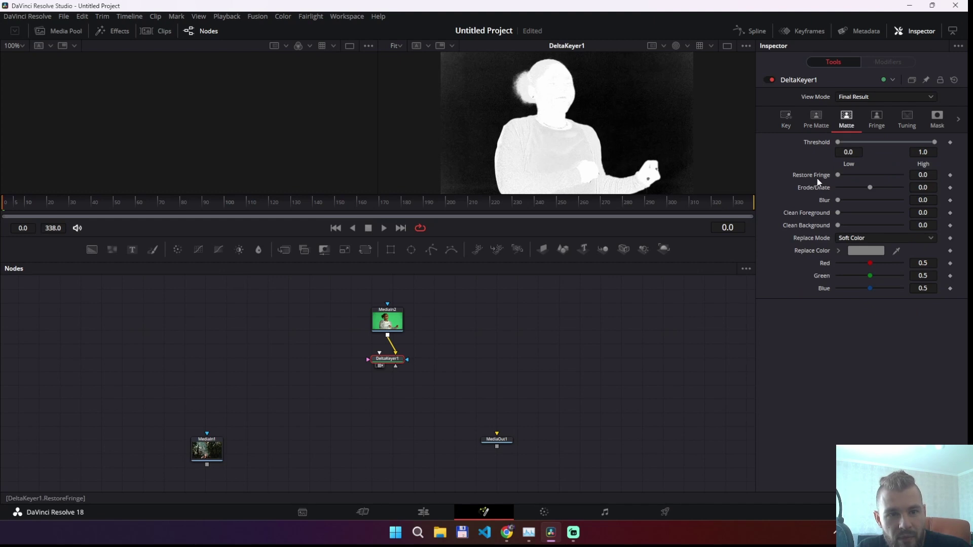
pyautogui.moveTo(836, 142); pyautogui.dragTo(838, 142)
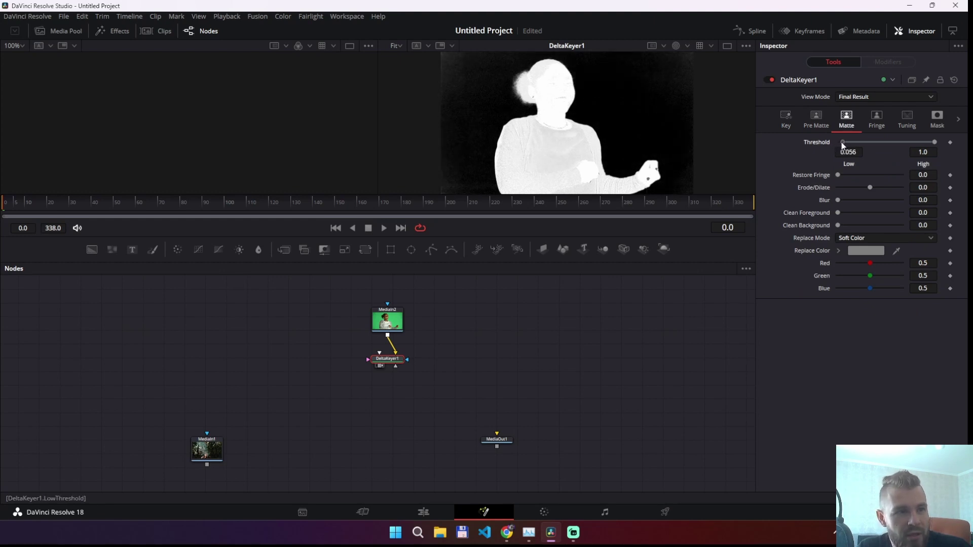
pyautogui.moveTo(840, 142); pyautogui.dragTo(845, 142)
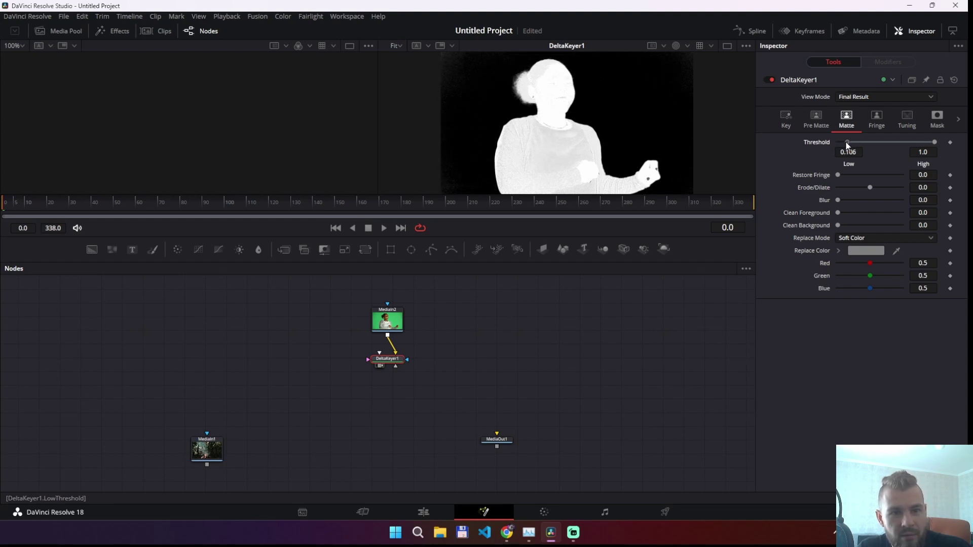
pyautogui.moveTo(846, 145); pyautogui.dragTo(849, 146)
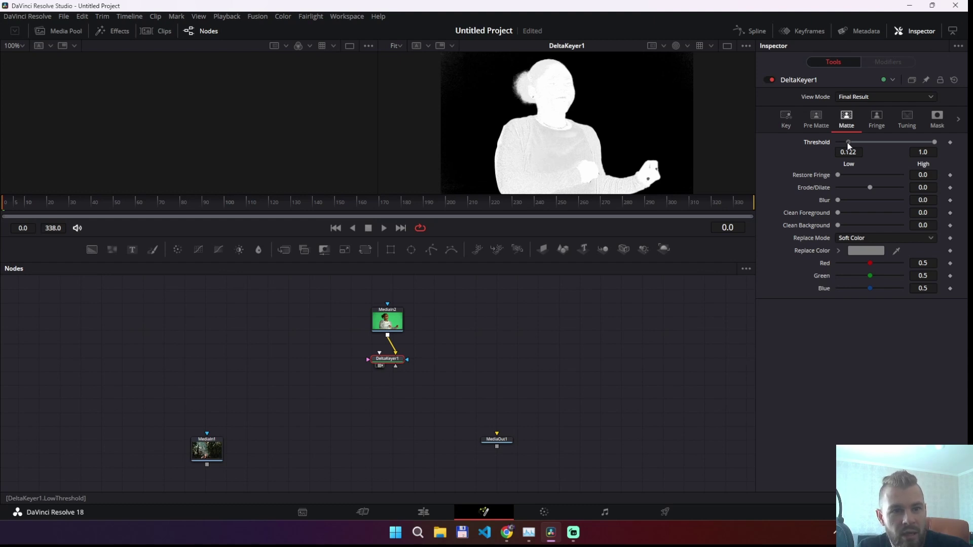
pyautogui.moveTo(849, 146); pyautogui.dragTo(849, 147)
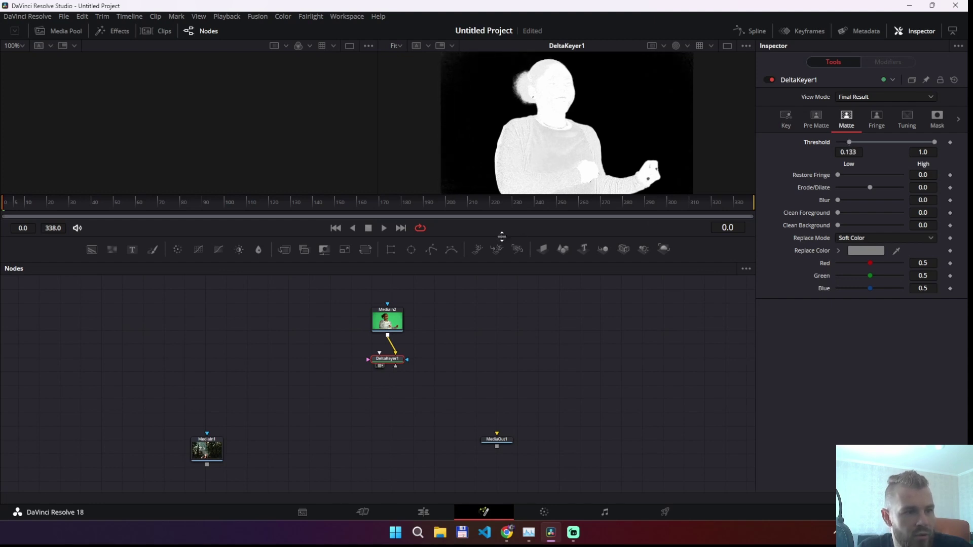
pyautogui.moveTo(467, 239); pyautogui.dragTo(465, 337)
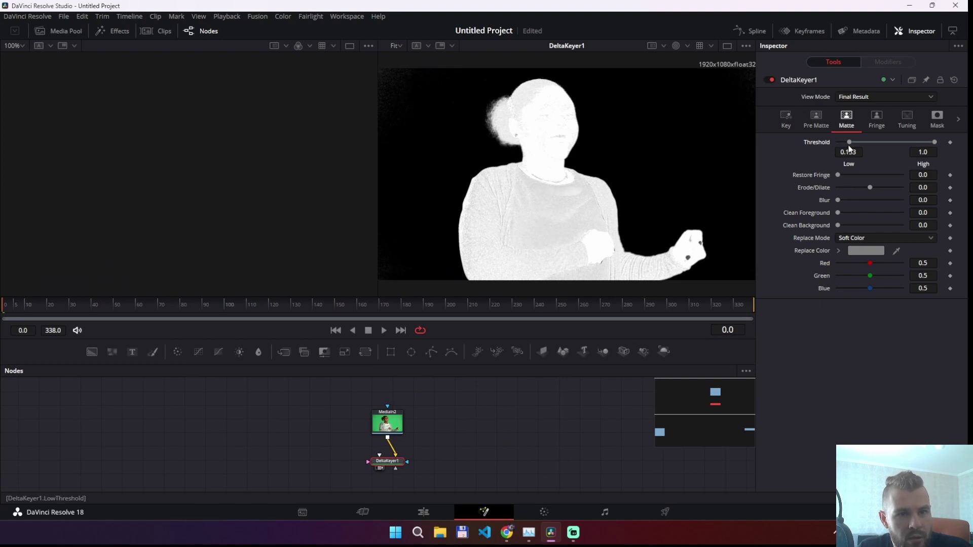
pyautogui.moveTo(849, 142); pyautogui.dragTo(852, 142)
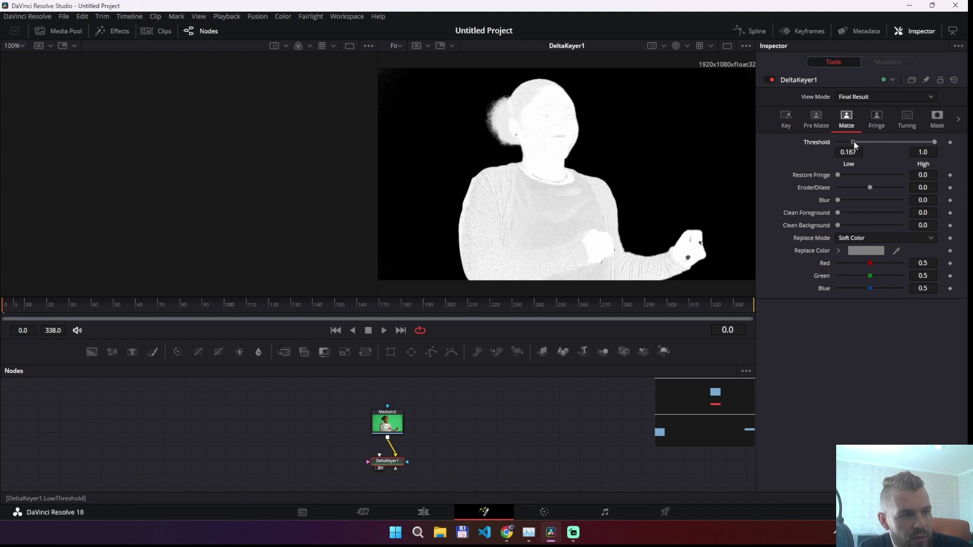
pyautogui.moveTo(852, 141); pyautogui.dragTo(855, 141)
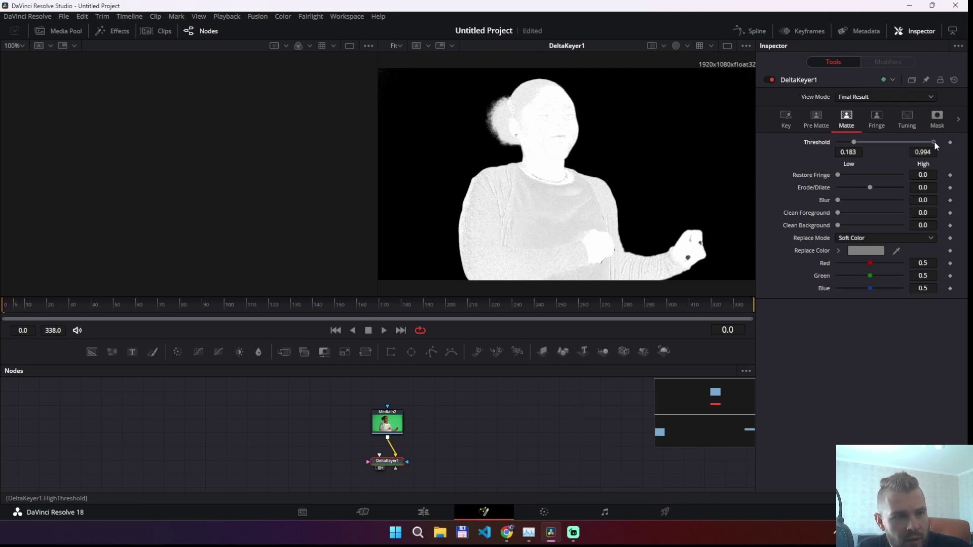
pyautogui.moveTo(934, 143); pyautogui.dragTo(928, 142)
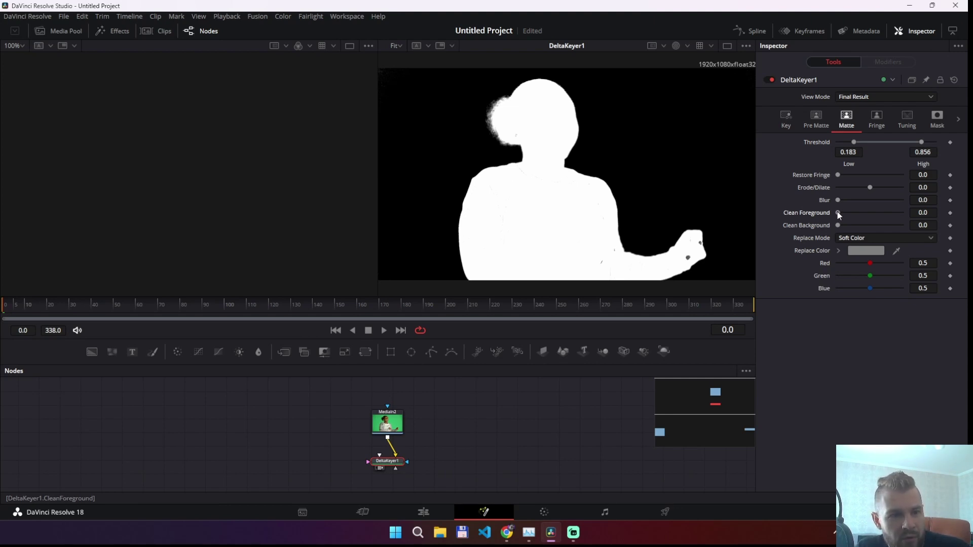
# - Set Clean Foreground to 0.00717 and Clean Background to 0.00197 on DeltaKeyer1
pyautogui.moveTo(838, 213); pyautogui.dragTo(860, 213)
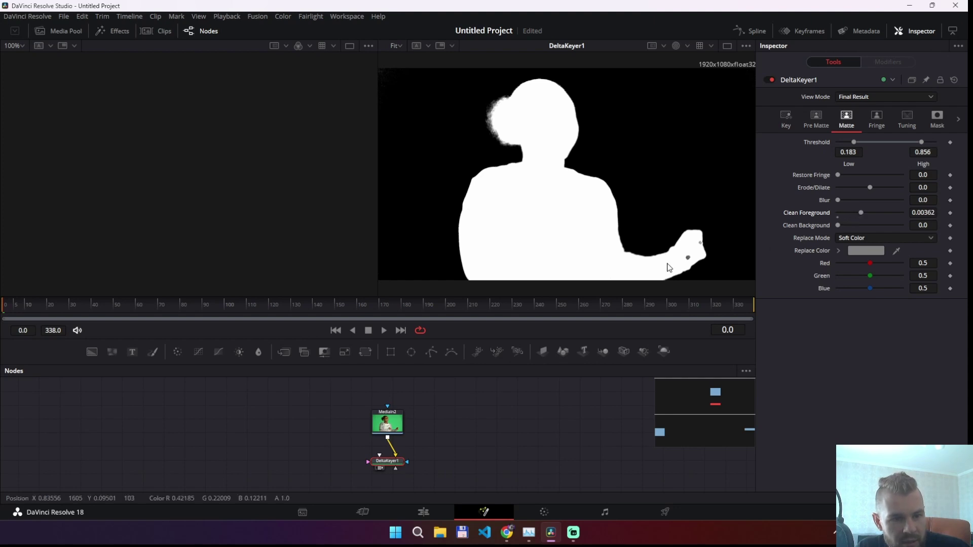
pyautogui.moveTo(860, 213); pyautogui.dragTo(883, 215)
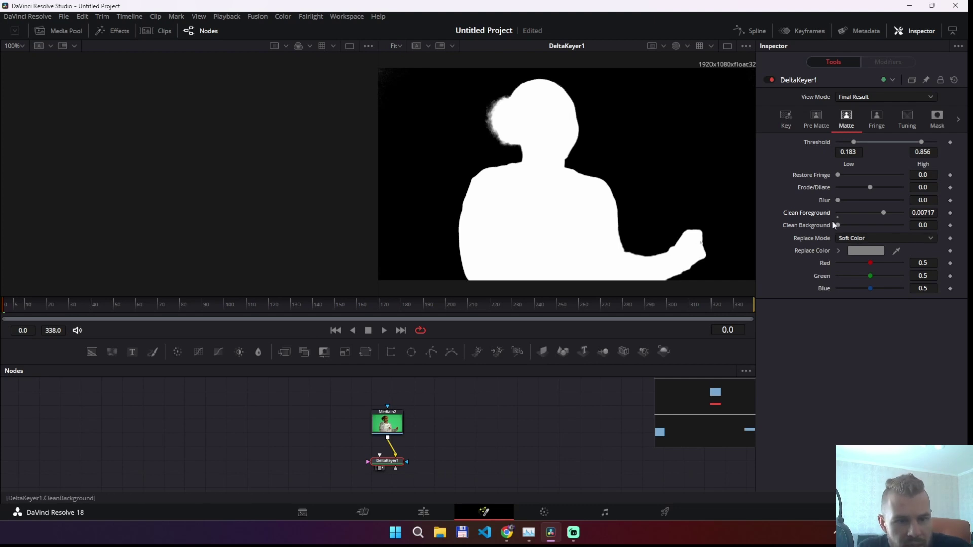
pyautogui.moveTo(838, 225); pyautogui.dragTo(847, 226)
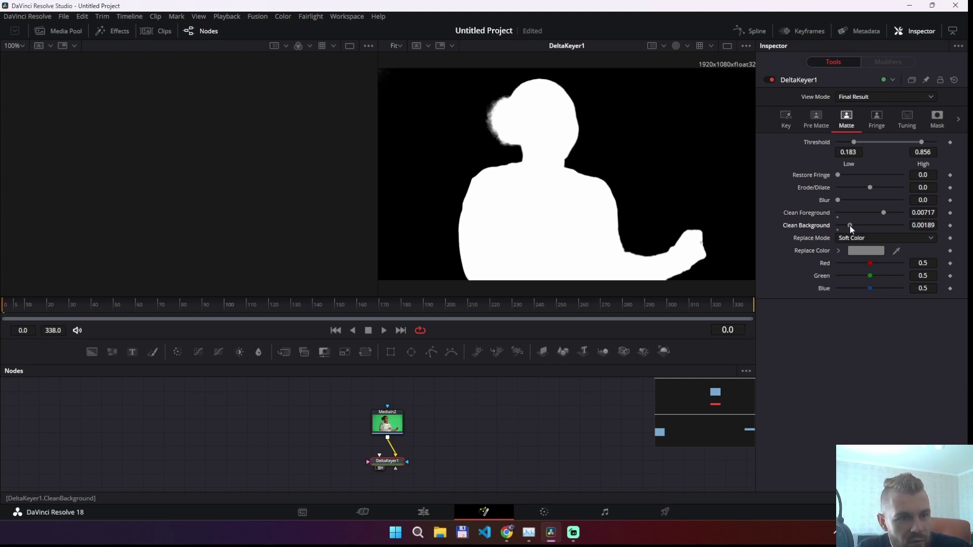
pyautogui.moveTo(850, 225); pyautogui.dragTo(850, 225)
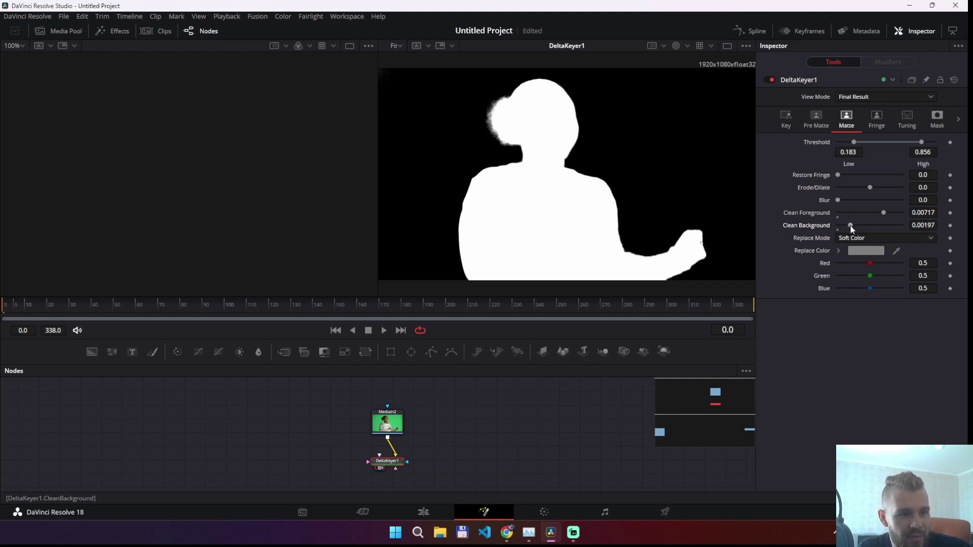
# - Switch the viewer back to Color, scrub to frame 209 to check the key, and enlarge the node area
pyautogui.click(687, 46)
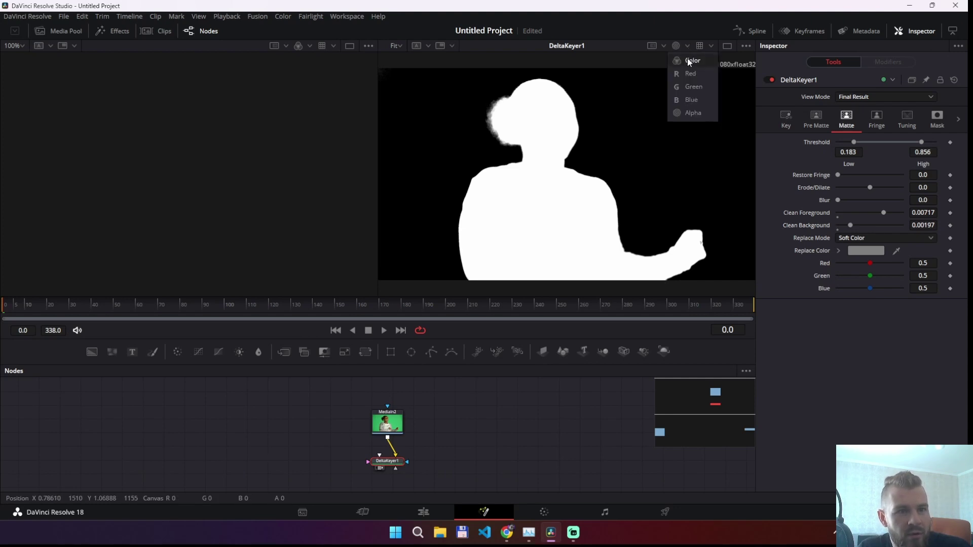
pyautogui.click(688, 62)
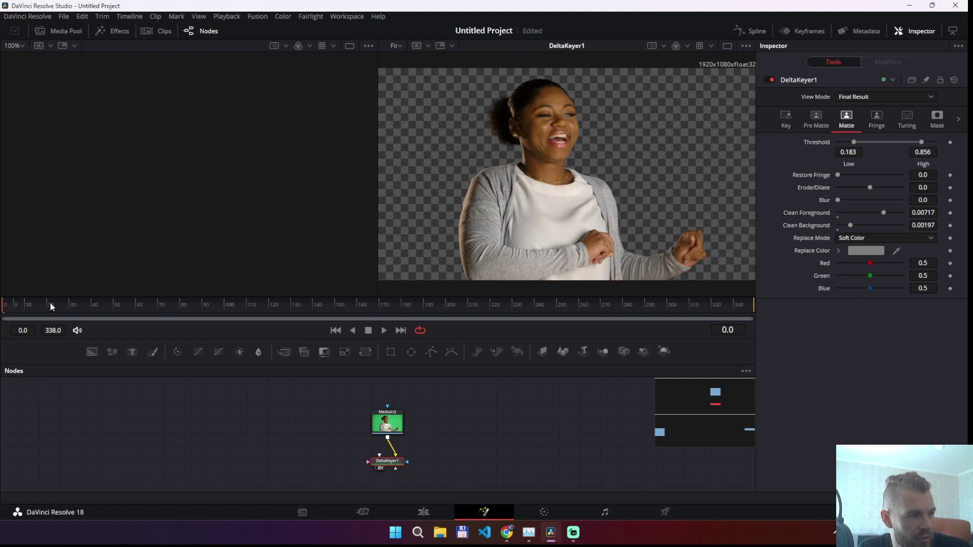
pyautogui.moveTo(27, 307); pyautogui.dragTo(144, 305)
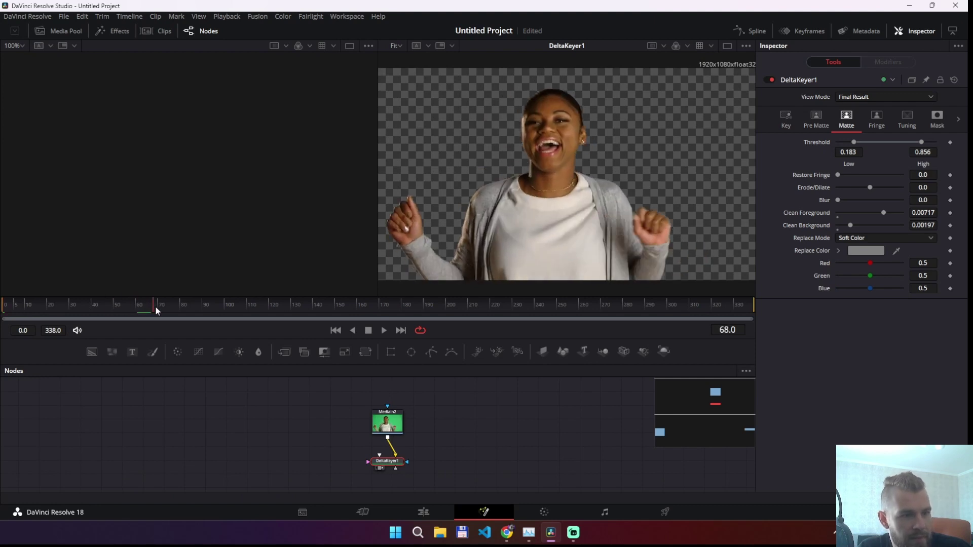
pyautogui.moveTo(144, 305); pyautogui.dragTo(467, 289)
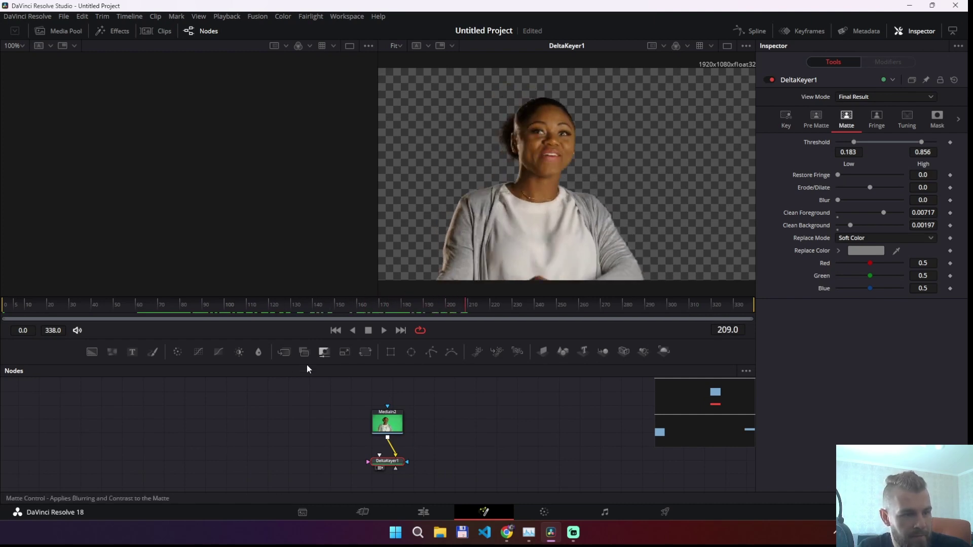
pyautogui.moveTo(315, 337); pyautogui.dragTo(317, 226)
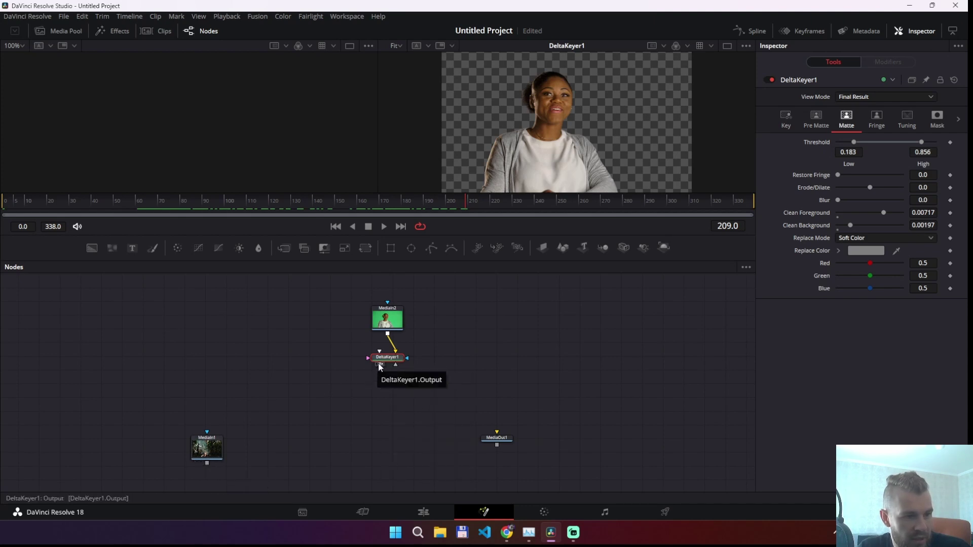
# - Merge the keyed woman over the forest clip, view Merge1, then return to frame 196 and select DeltaKeyer1
pyautogui.moveTo(380, 365); pyautogui.dragTo(207, 463)
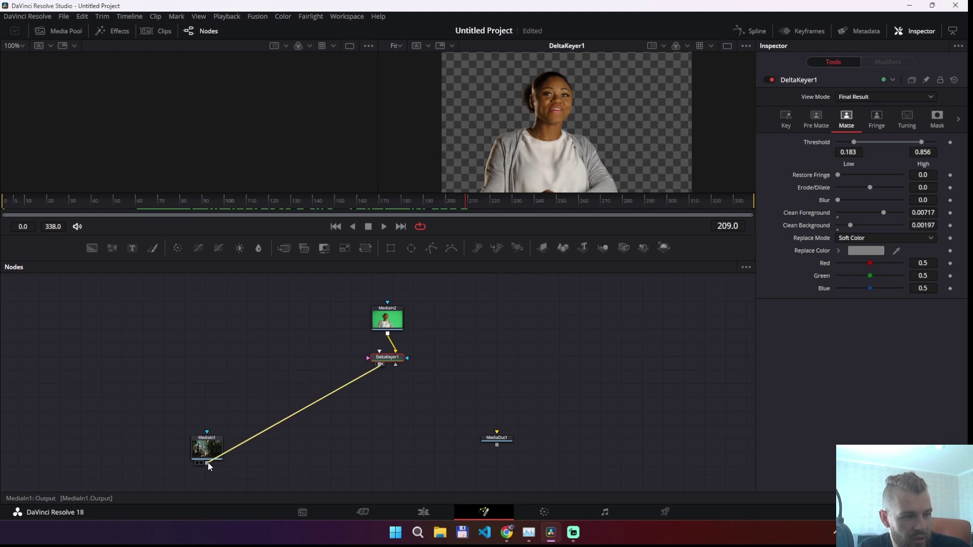
pyautogui.moveTo(208, 463); pyautogui.dragTo(207, 463)
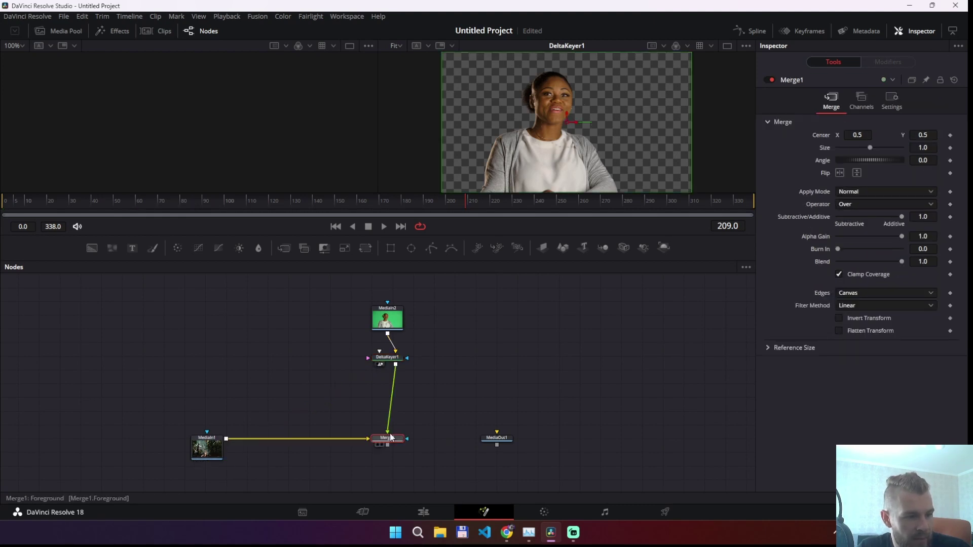
pyautogui.moveTo(390, 438); pyautogui.dragTo(399, 432)
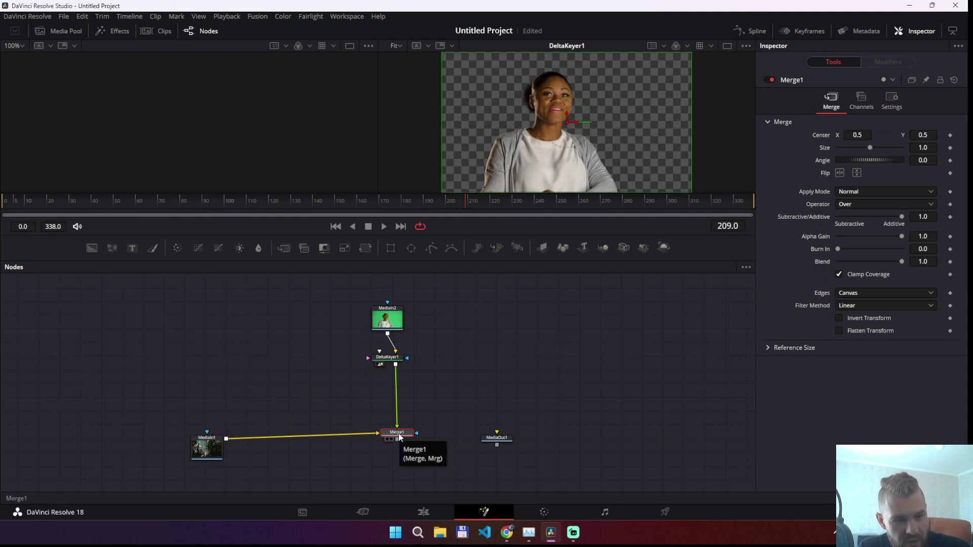
pyautogui.press('2')
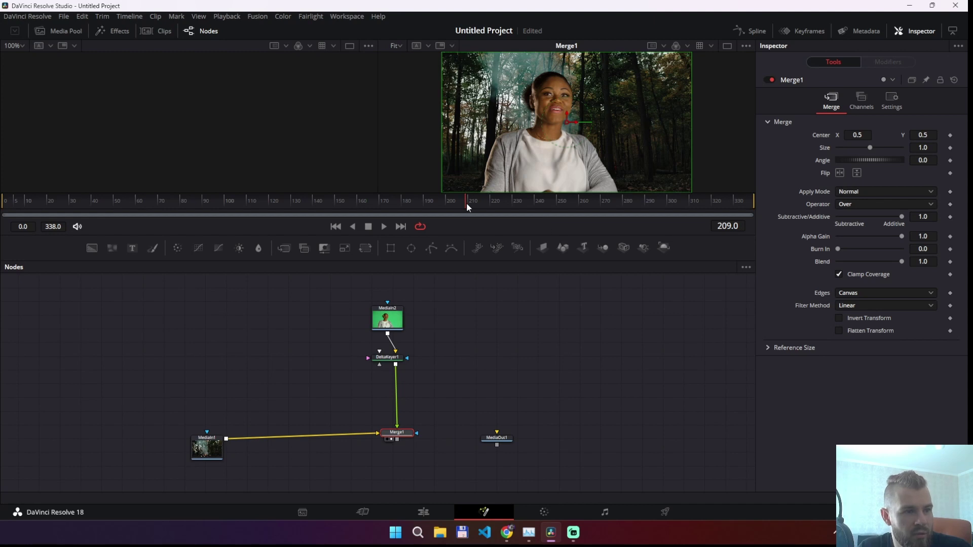
pyautogui.moveTo(466, 202); pyautogui.dragTo(439, 212)
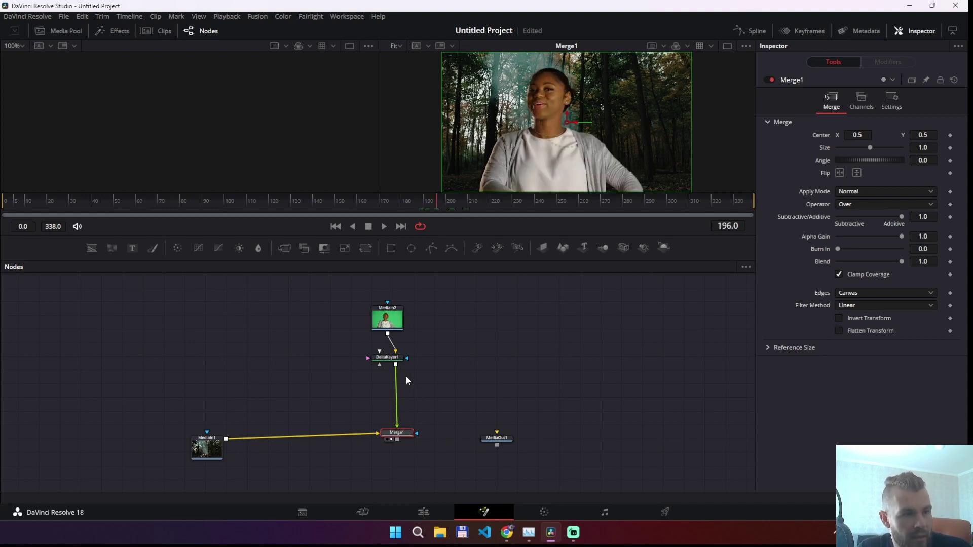
pyautogui.click(386, 360)
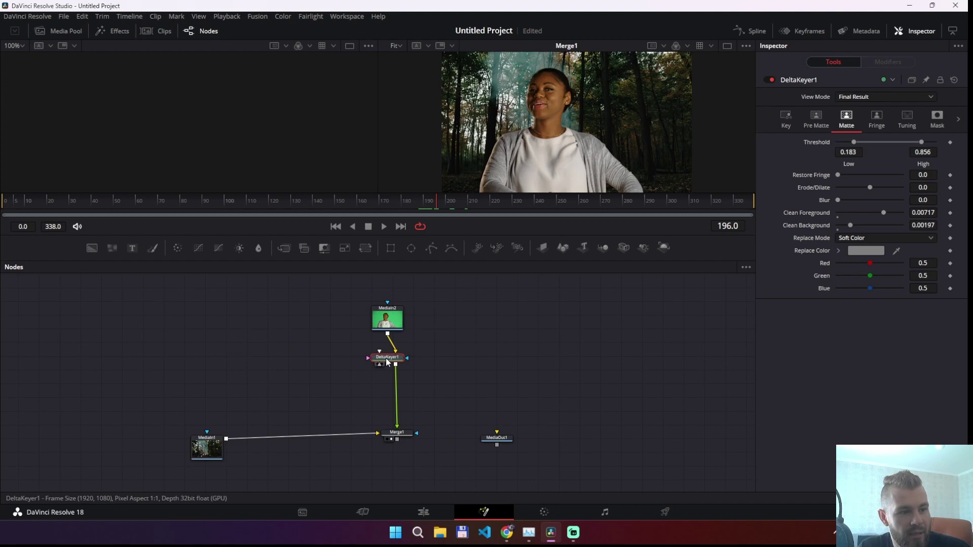
# - Insert a Transform node between DeltaKeyer1 and Merge1 using the 'tran' tool search
pyautogui.hotkey('shift', 'space')
pyautogui.write('del')
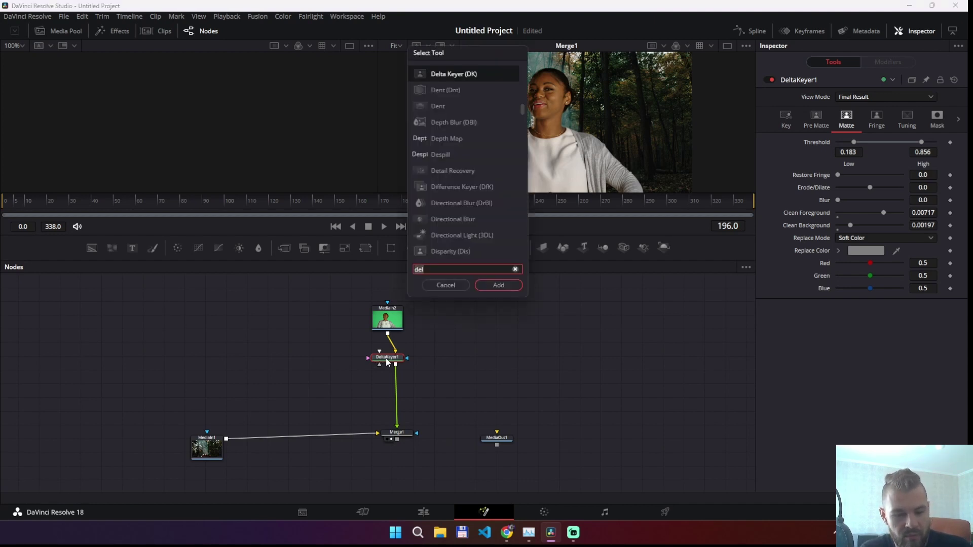
pyautogui.press('BackSpace')
pyautogui.press('BackSpace')
pyautogui.press('BackSpace')
pyautogui.write('tran')
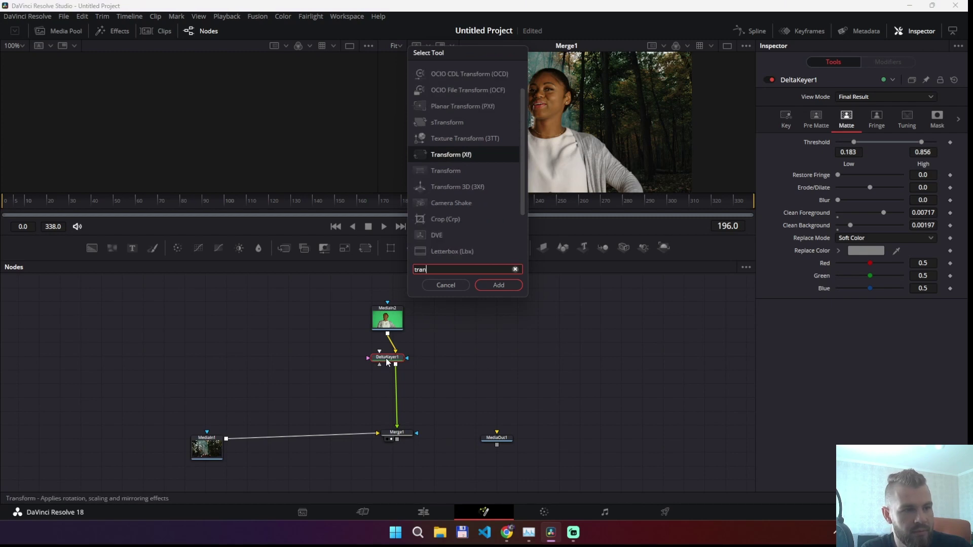
pyautogui.press('Return')
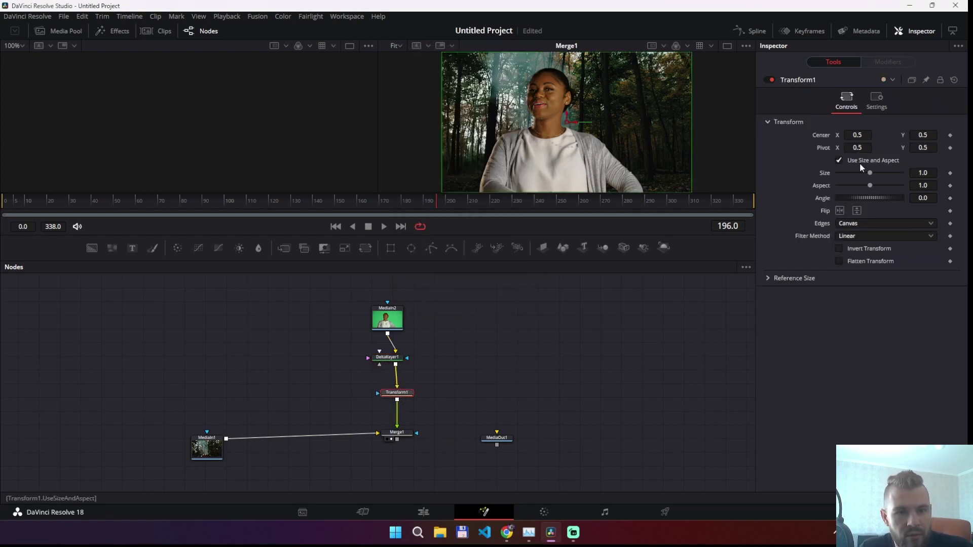
# - Shrink the woman to about 0.345 size and shift Center X to 0.48, slightly left
pyautogui.moveTo(871, 171); pyautogui.dragTo(857, 175)
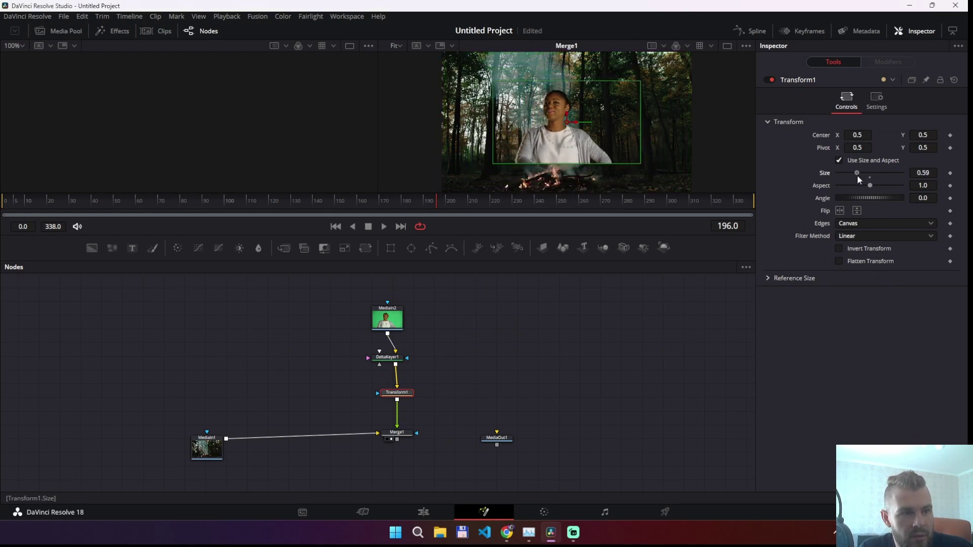
pyautogui.moveTo(856, 174); pyautogui.dragTo(849, 177)
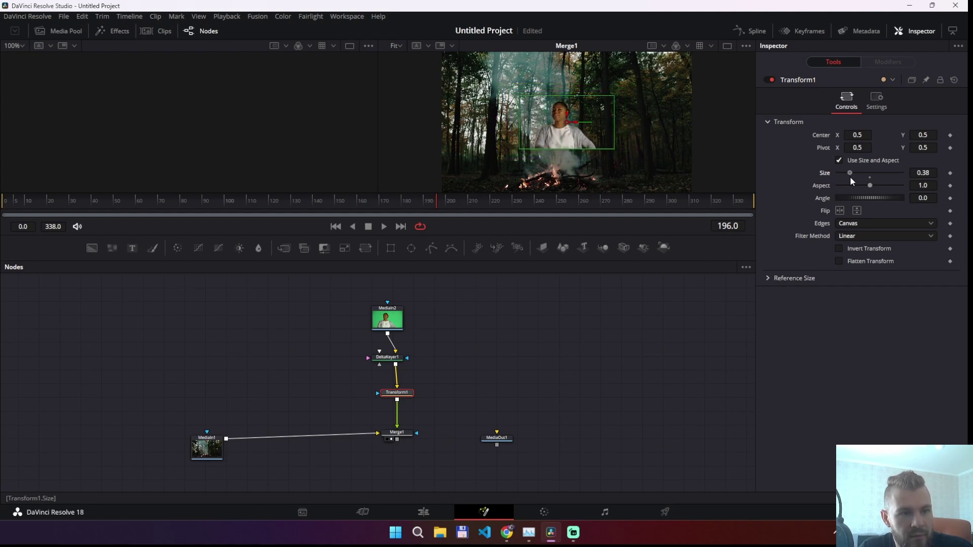
pyautogui.click(599, 354)
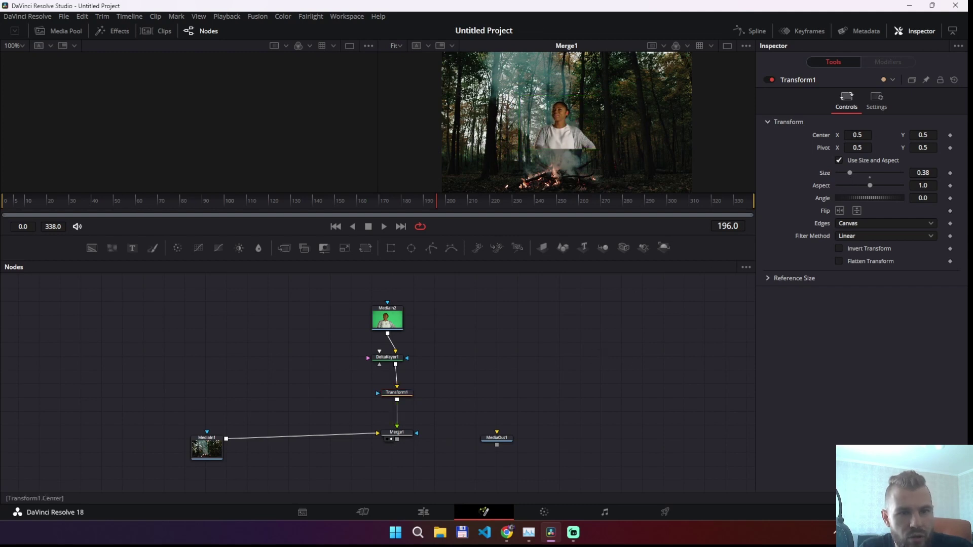
pyautogui.moveTo(857, 136); pyautogui.dragTo(856, 136)
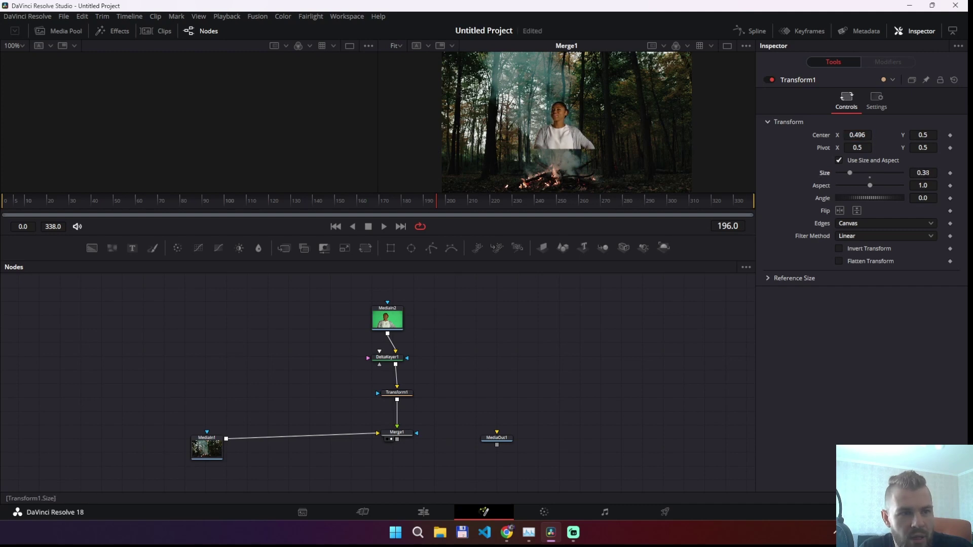
pyautogui.moveTo(922, 173); pyautogui.dragTo(912, 173)
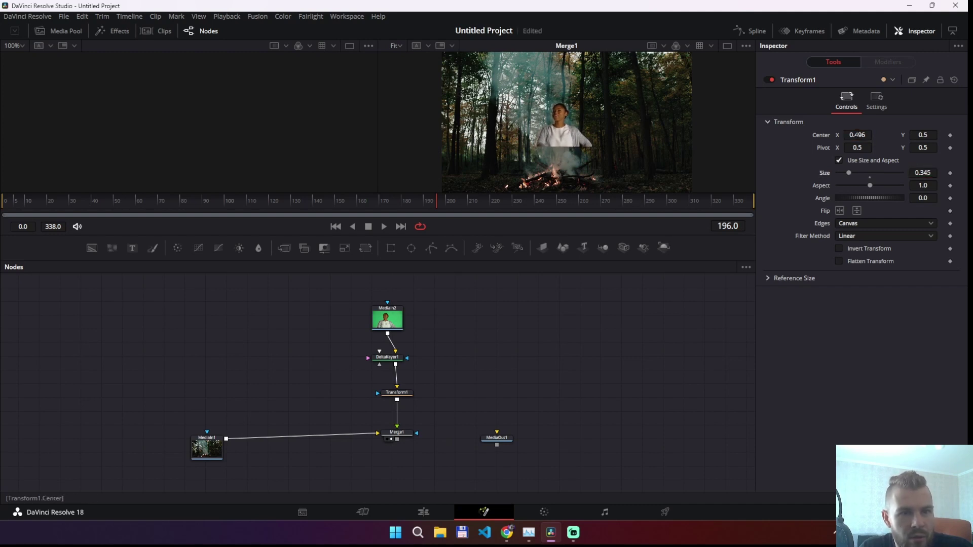
pyautogui.moveTo(857, 136); pyautogui.dragTo(856, 136)
pyautogui.write('0.48')
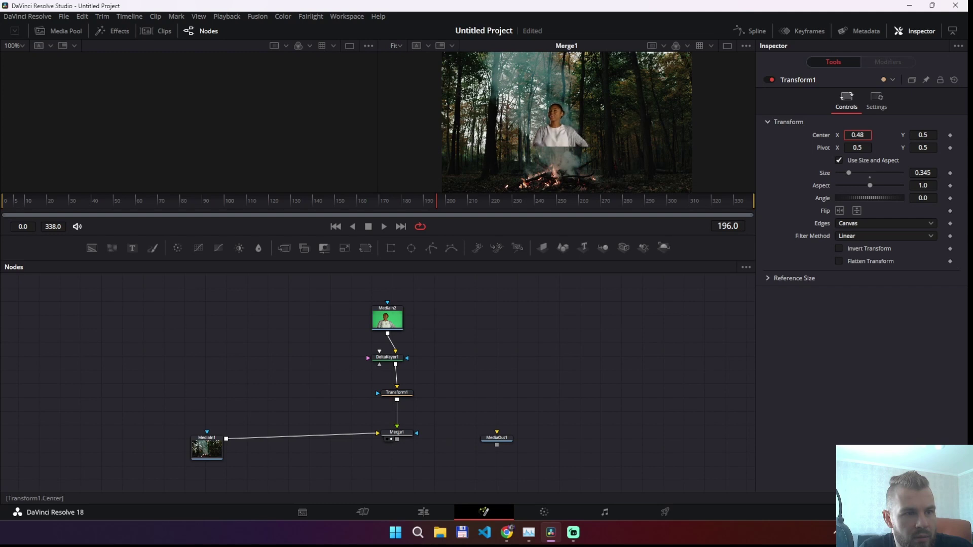
pyautogui.moveTo(923, 173); pyautogui.dragTo(918, 173)
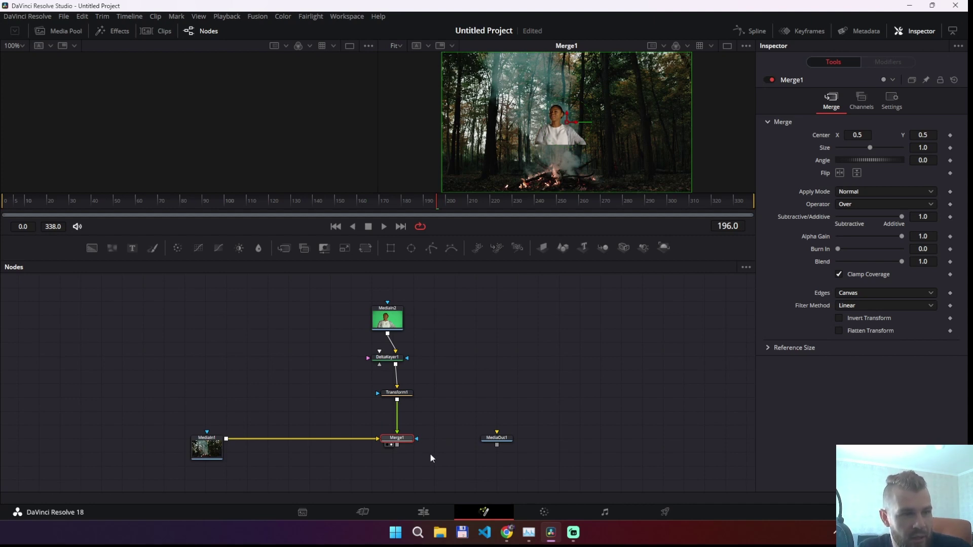
# - Pan the node graph upward to free space below the Merge1 node
pyautogui.moveTo(430, 455); pyautogui.dragTo(433, 415)
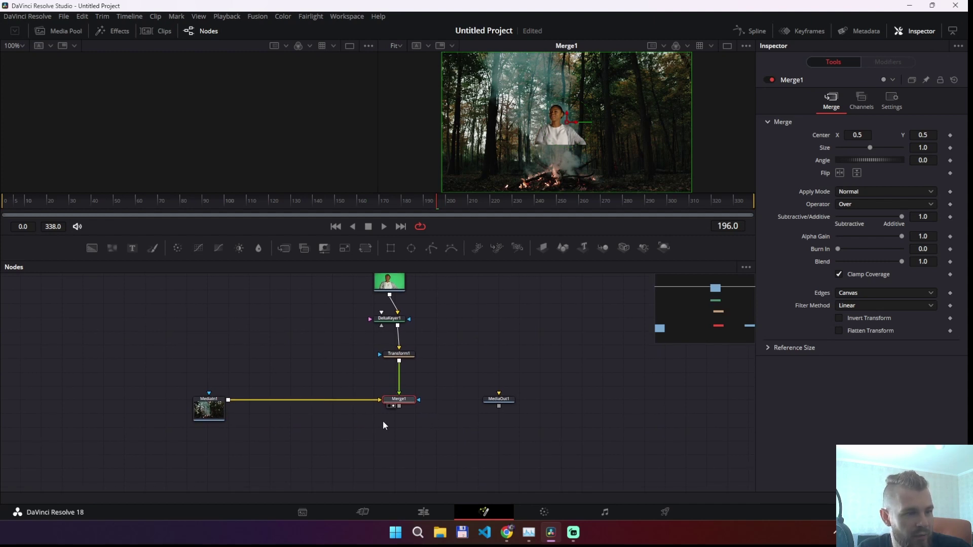
# - Add a FastNoise node below Merge1 with Detail 4.17, Brightness -0.48, Scale 3.78 and Contrast 1.95
pyautogui.moveTo(112, 247); pyautogui.dragTo(397, 449)
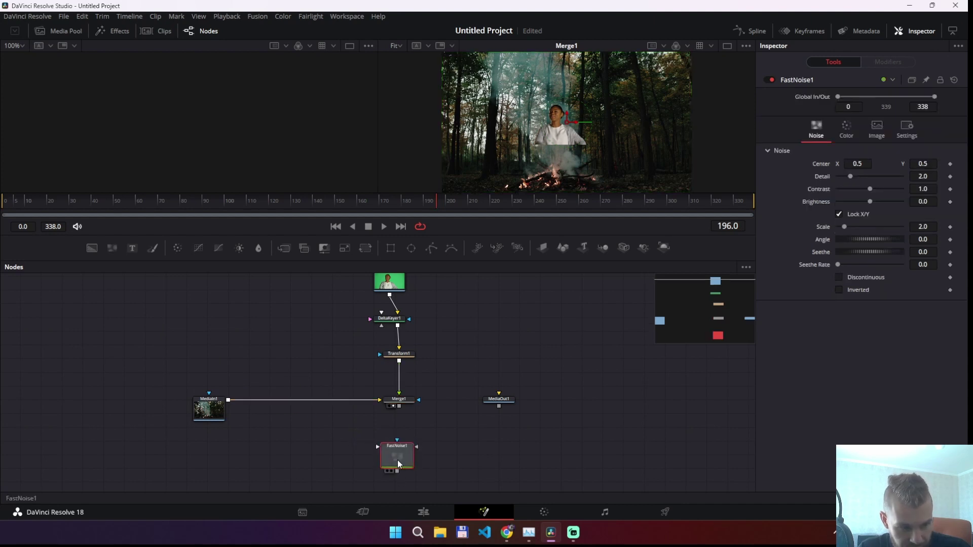
pyautogui.press('1')
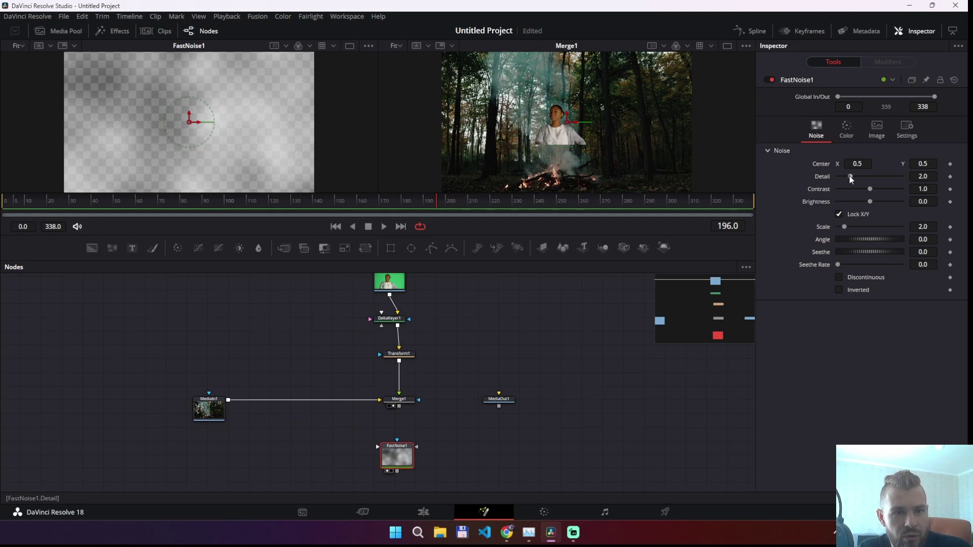
pyautogui.moveTo(851, 176); pyautogui.dragTo(864, 178)
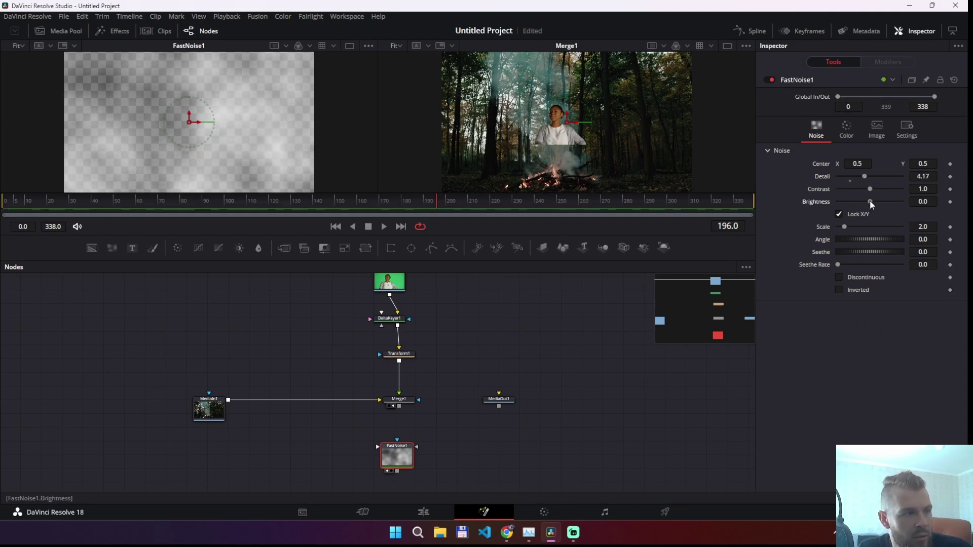
pyautogui.moveTo(869, 201)
pyautogui.mouseDown()
pyautogui.moveTo(854, 207)
pyautogui.moveTo(872, 189)
pyautogui.mouseUp()
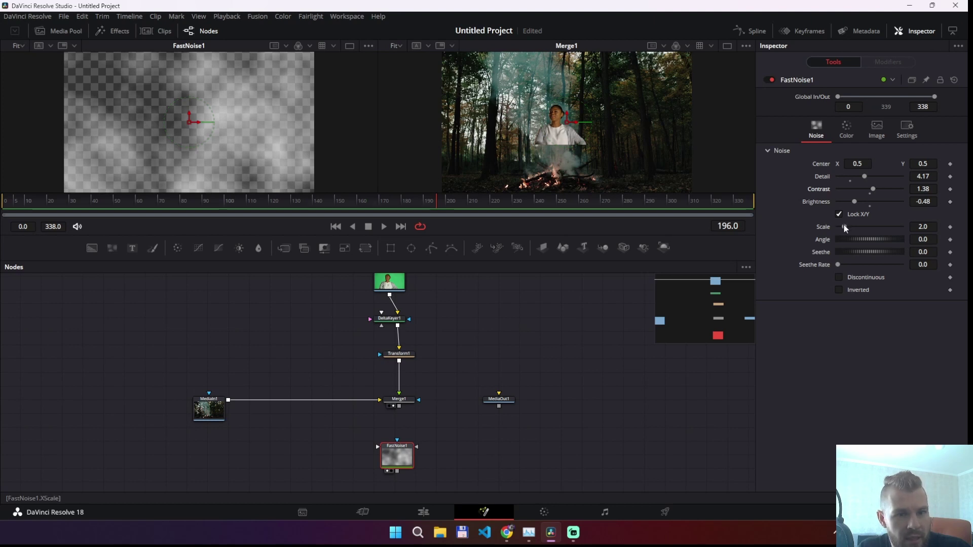
pyautogui.moveTo(844, 225); pyautogui.dragTo(850, 227)
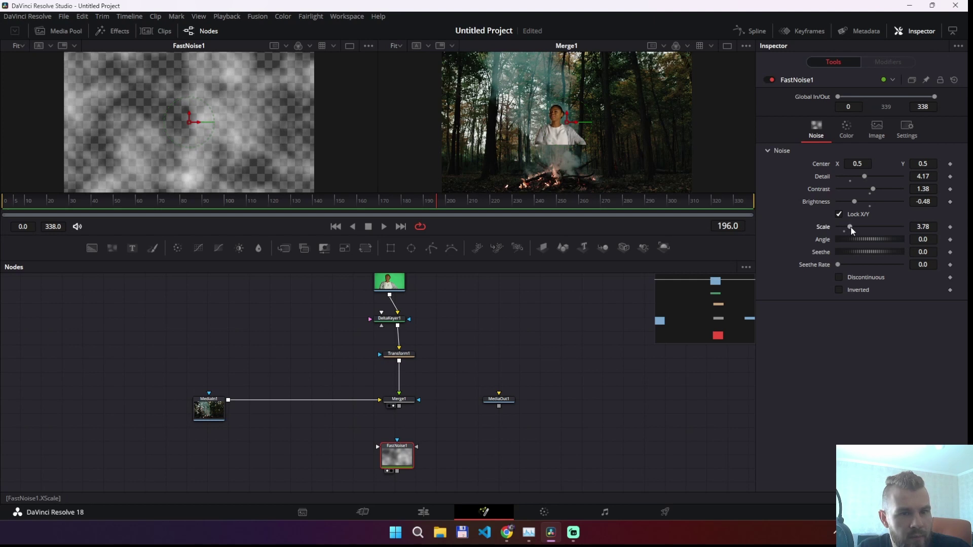
pyautogui.moveTo(873, 189); pyautogui.dragTo(877, 189)
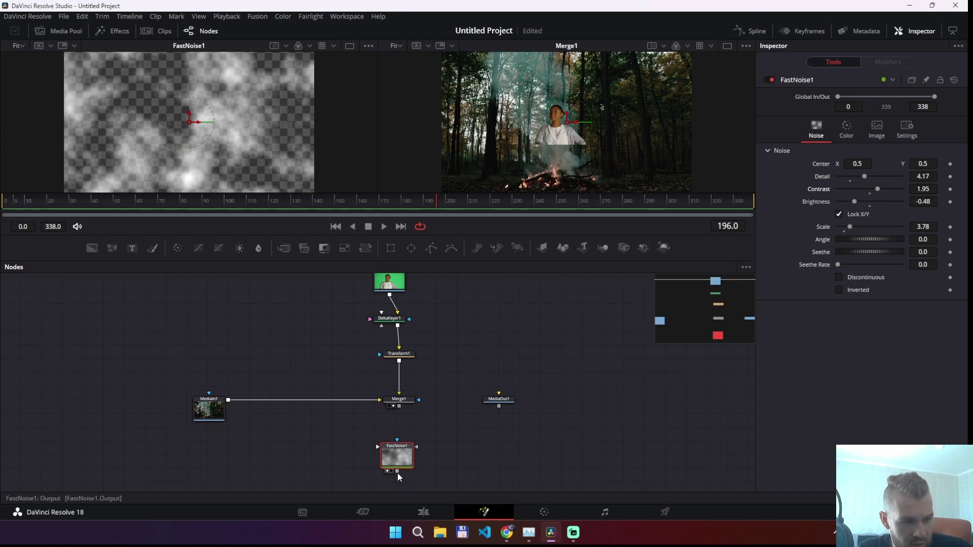
pyautogui.moveTo(396, 471)
pyautogui.mouseDown()
pyautogui.moveTo(429, 417)
pyautogui.moveTo(420, 404)
pyautogui.mouseUp()
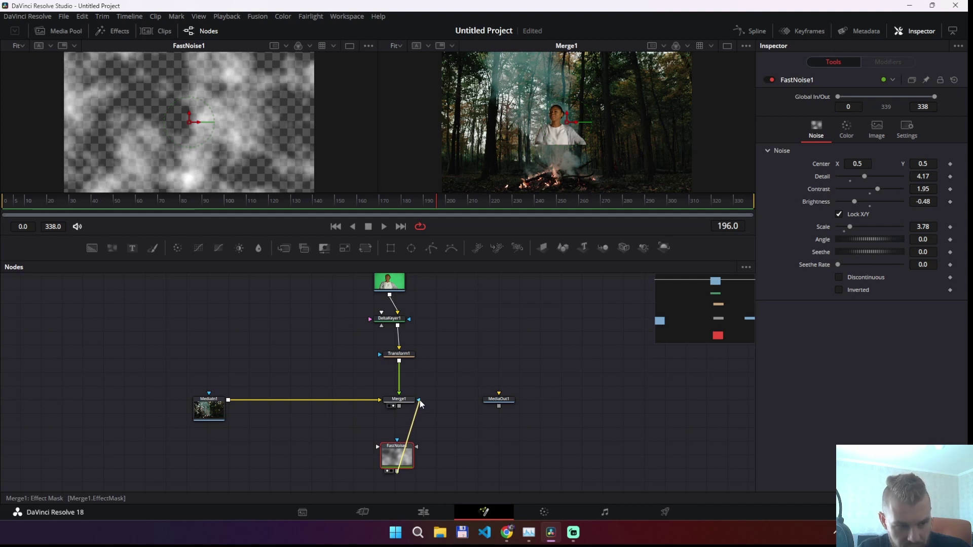
# - Wire FastNoise1 into Merge1's effect mask, then review the Merge1 and MediaIn1 settings
pyautogui.moveTo(419, 403); pyautogui.dragTo(419, 401)
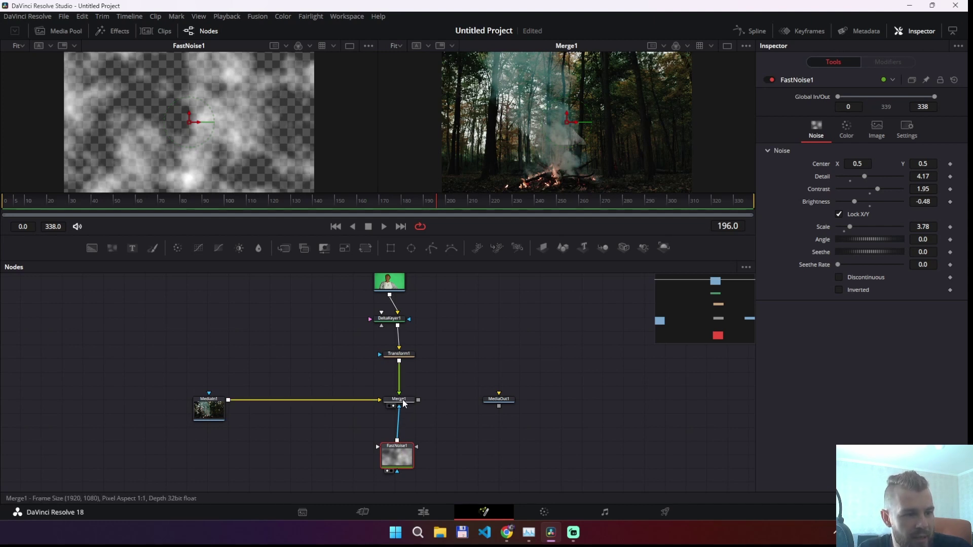
pyautogui.click(403, 404)
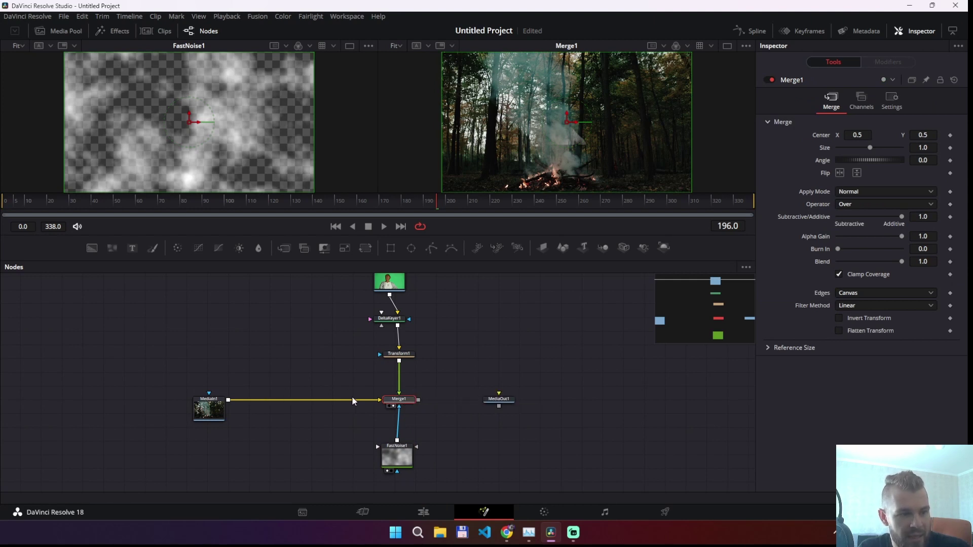
pyautogui.click(205, 403)
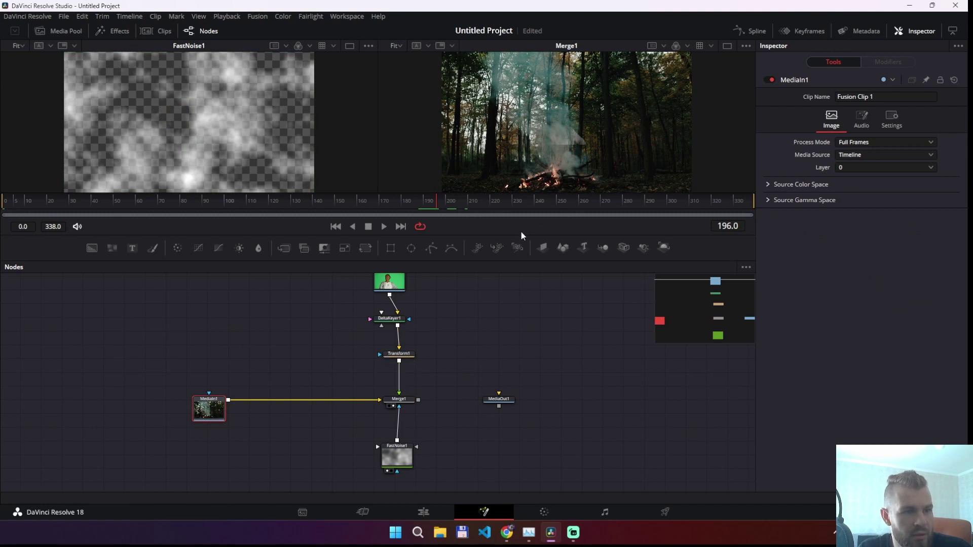
# - Enlarge the viewers and scrub back and forth to preview the noise-masked composite
pyautogui.moveTo(521, 234); pyautogui.dragTo(517, 315)
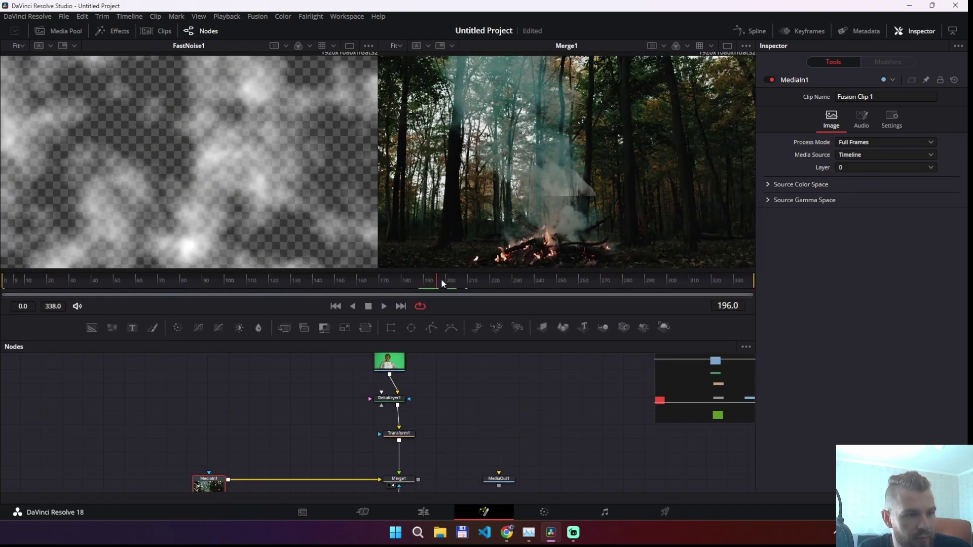
pyautogui.moveTo(450, 281); pyautogui.dragTo(585, 277)
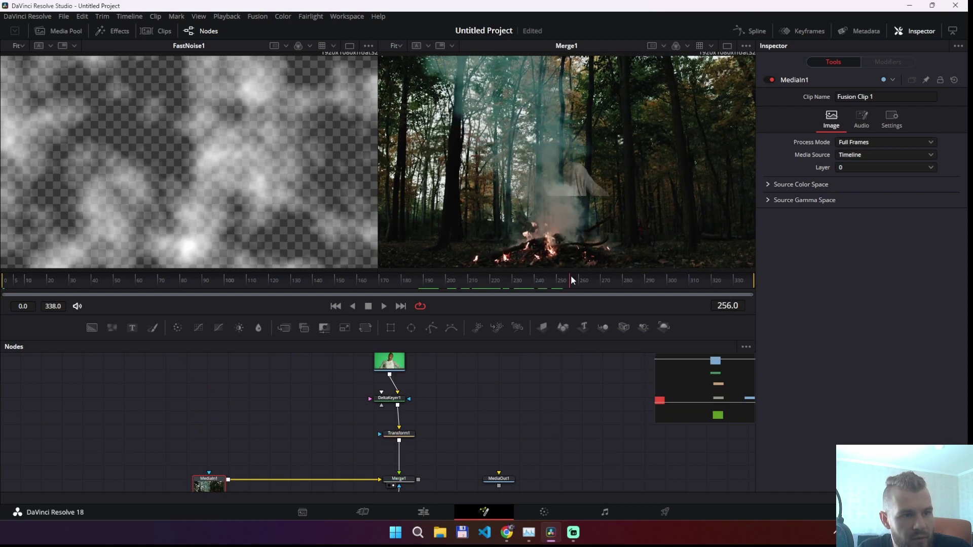
pyautogui.moveTo(586, 280); pyautogui.dragTo(576, 275)
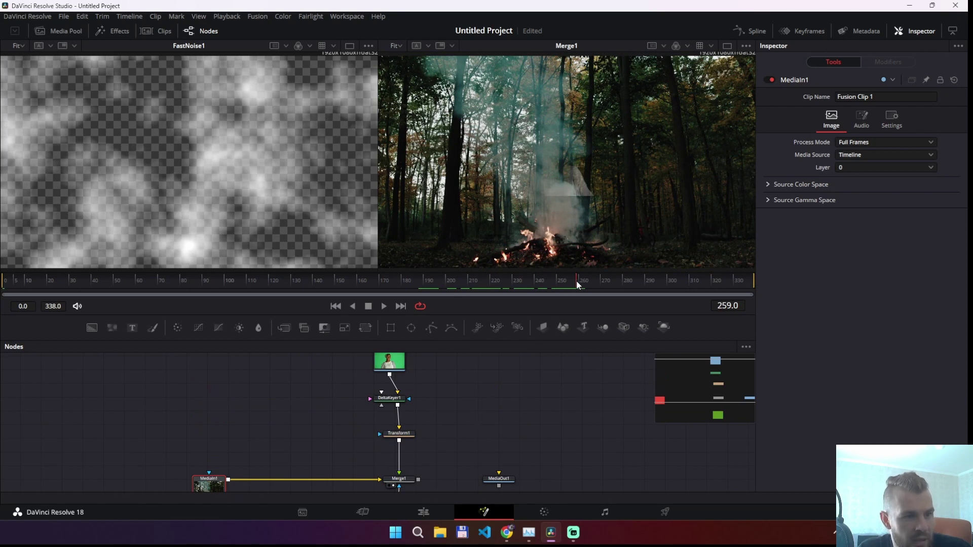
pyautogui.moveTo(577, 281)
pyautogui.mouseDown()
pyautogui.moveTo(376, 295)
pyautogui.moveTo(382, 292)
pyautogui.mouseUp()
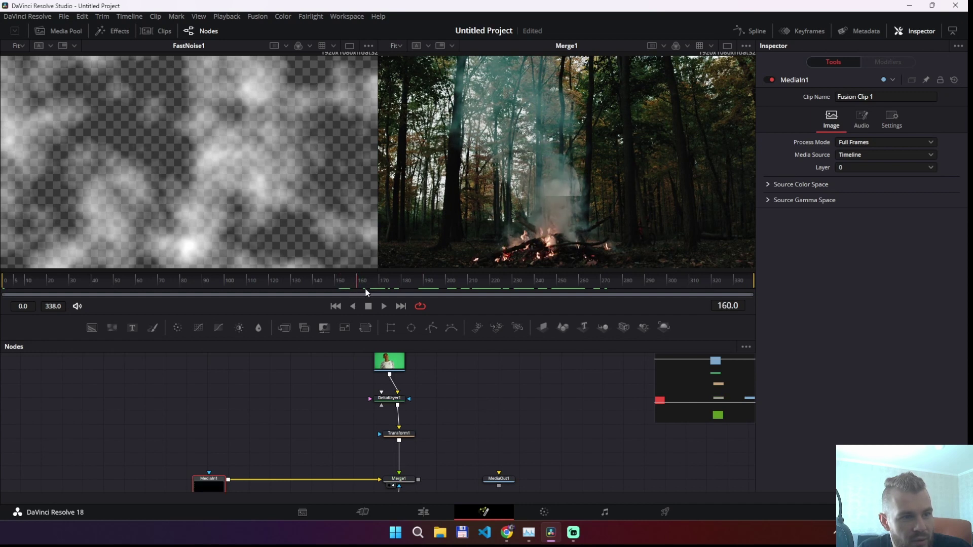
pyautogui.scroll(-3, 419, 443)
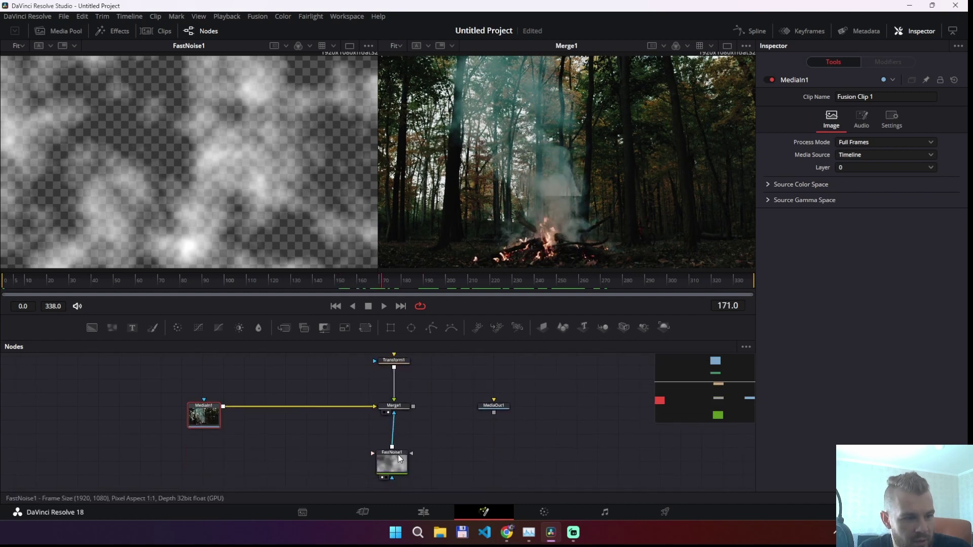
# - Raise FastNoise1's Contrast to 3.92 and its Scale to 5.83
pyautogui.click(394, 463)
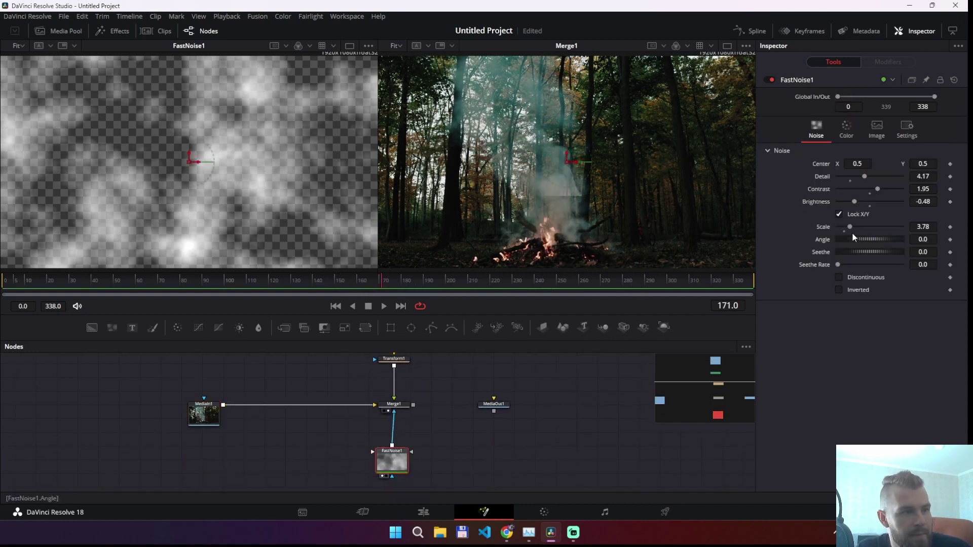
pyautogui.moveTo(877, 189); pyautogui.dragTo(893, 191)
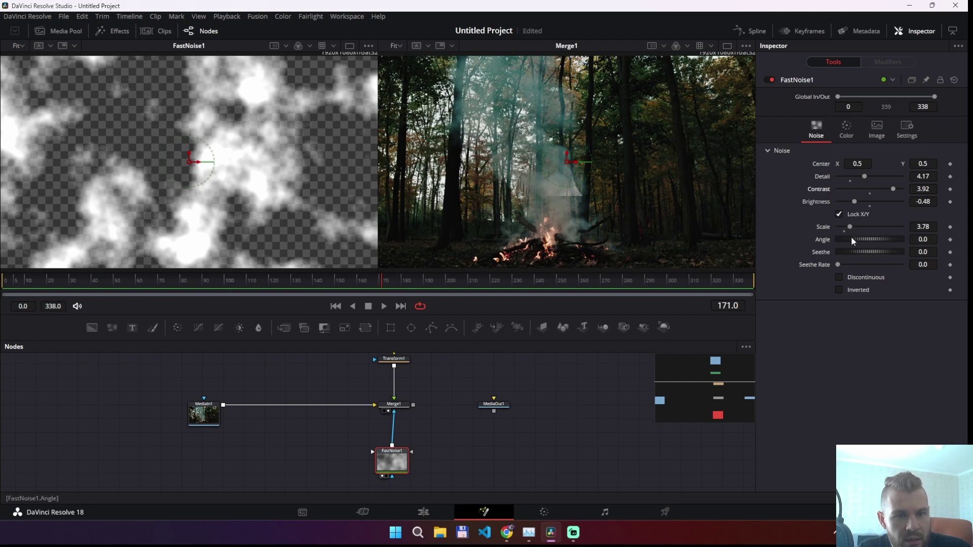
pyautogui.moveTo(849, 229)
pyautogui.mouseDown()
pyautogui.moveTo(866, 232)
pyautogui.moveTo(857, 232)
pyautogui.mouseUp()
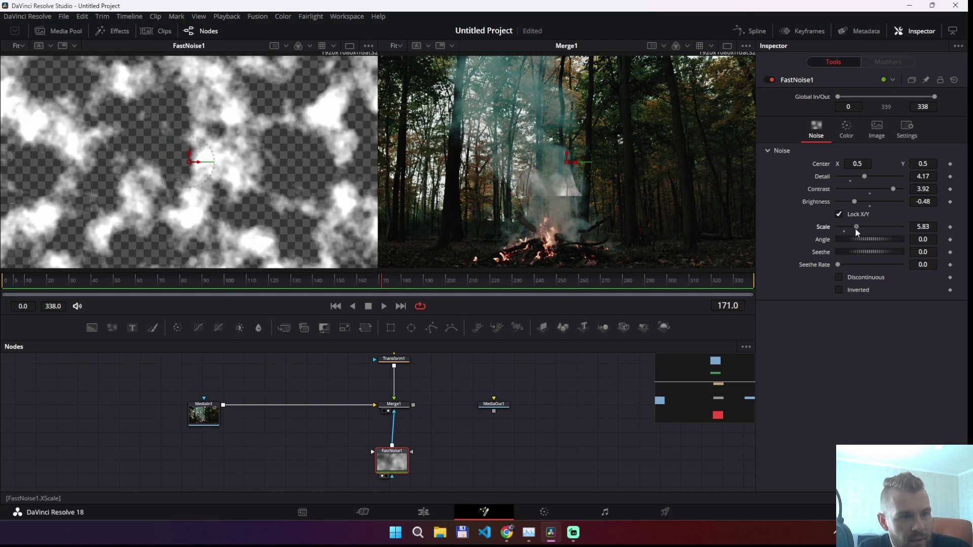
# - Play the composite from the start while raising FastNoise1's Seethe Rate to 0.213
pyautogui.click(335, 306)
pyautogui.click(383, 306)
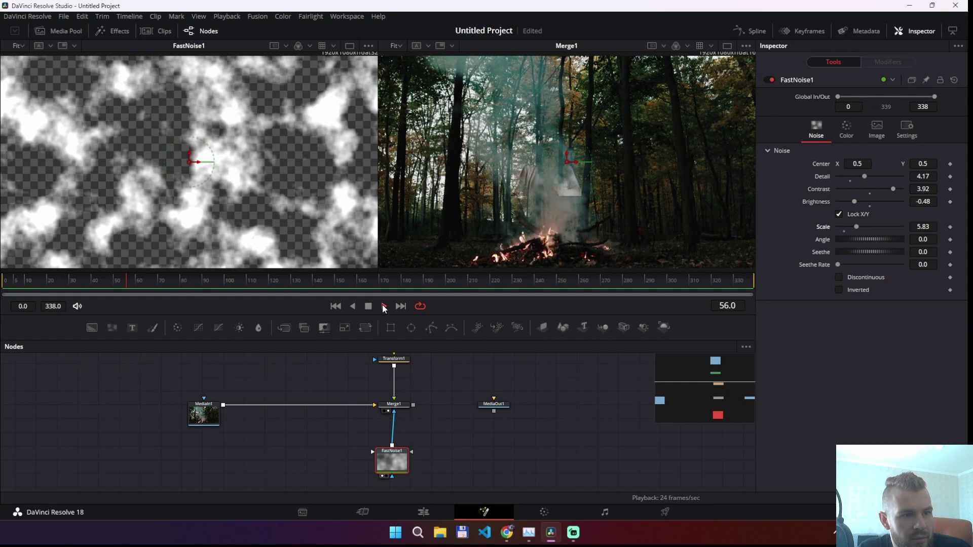
pyautogui.moveTo(838, 266); pyautogui.dragTo(844, 266)
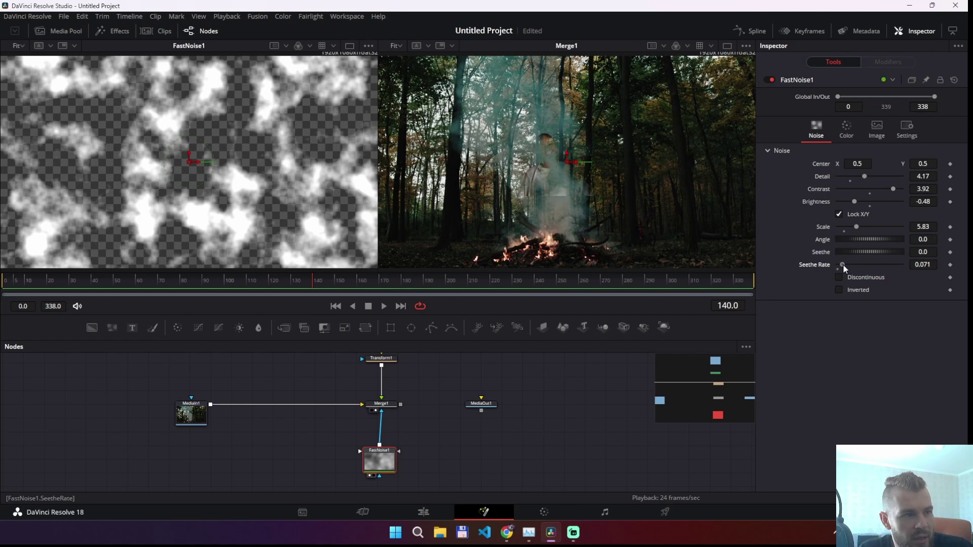
pyautogui.moveTo(843, 263); pyautogui.dragTo(847, 263)
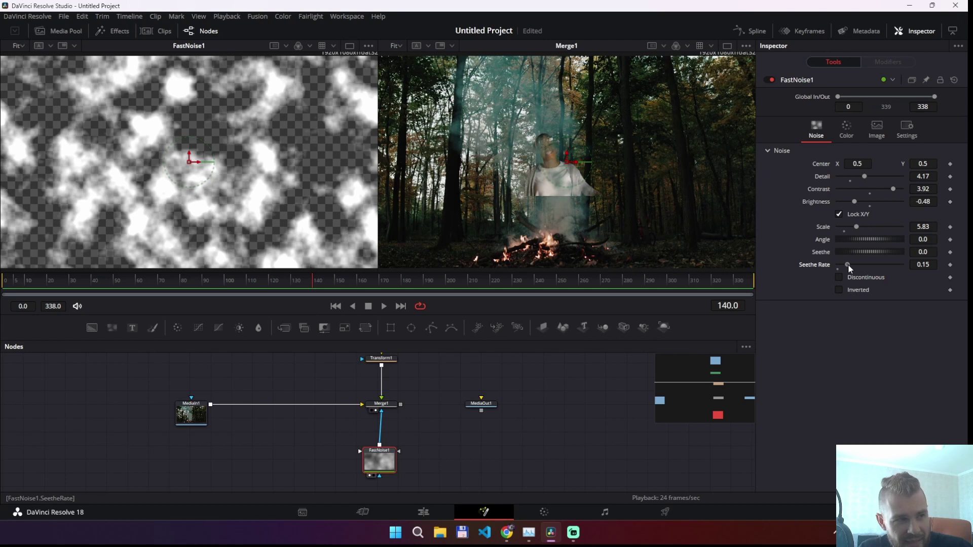
pyautogui.moveTo(847, 263); pyautogui.dragTo(853, 264)
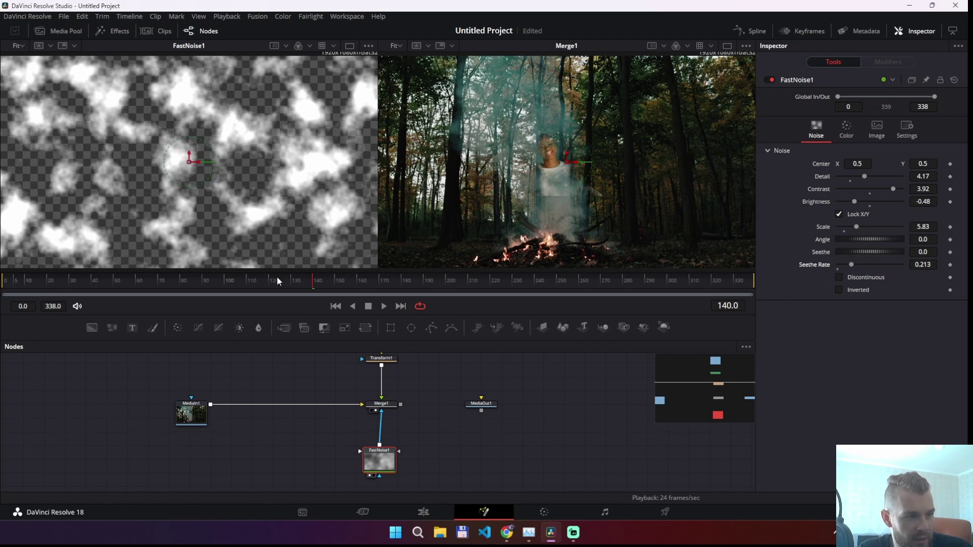
pyautogui.click(335, 307)
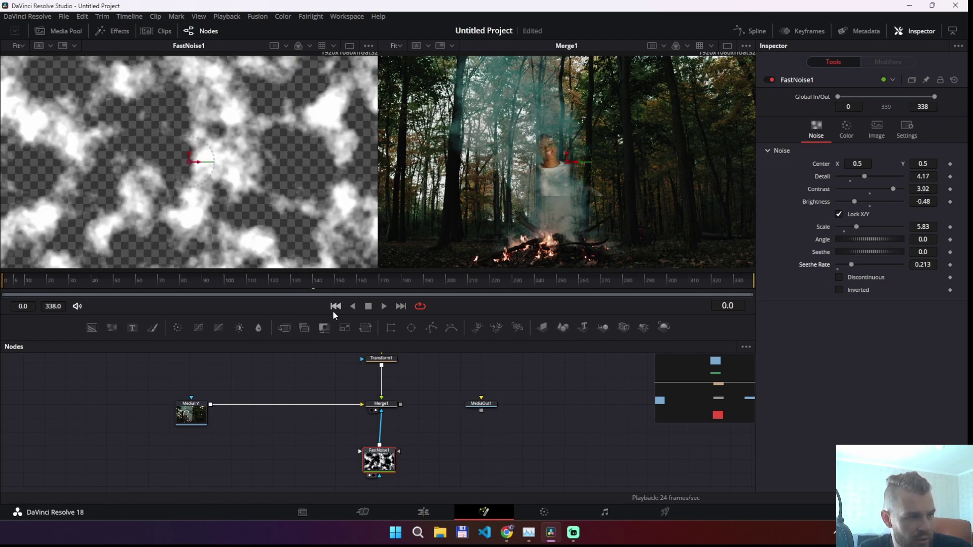
# - Reset Seethe Rate to zero, then try 0.291 and replay the composite from the start
pyautogui.click(837, 268)
pyautogui.press('space')
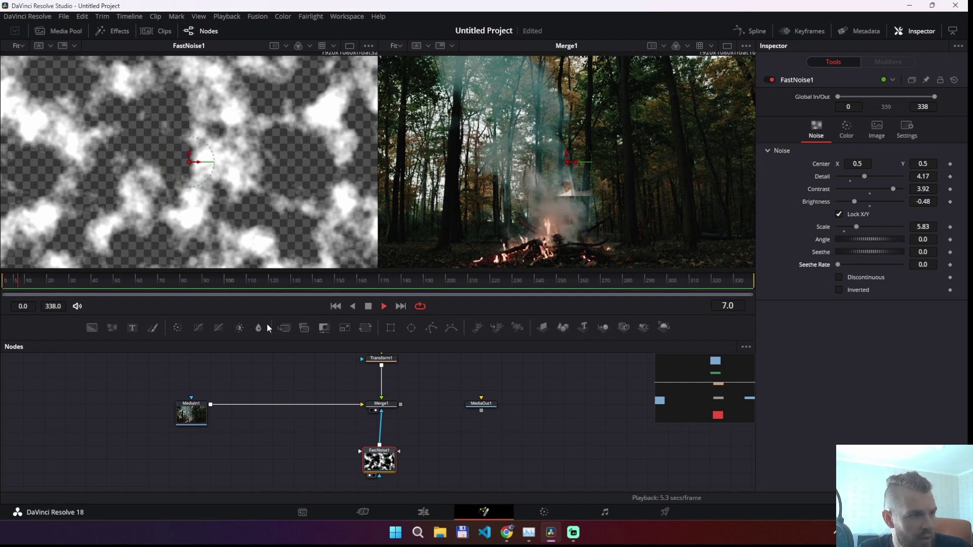
pyautogui.press('space')
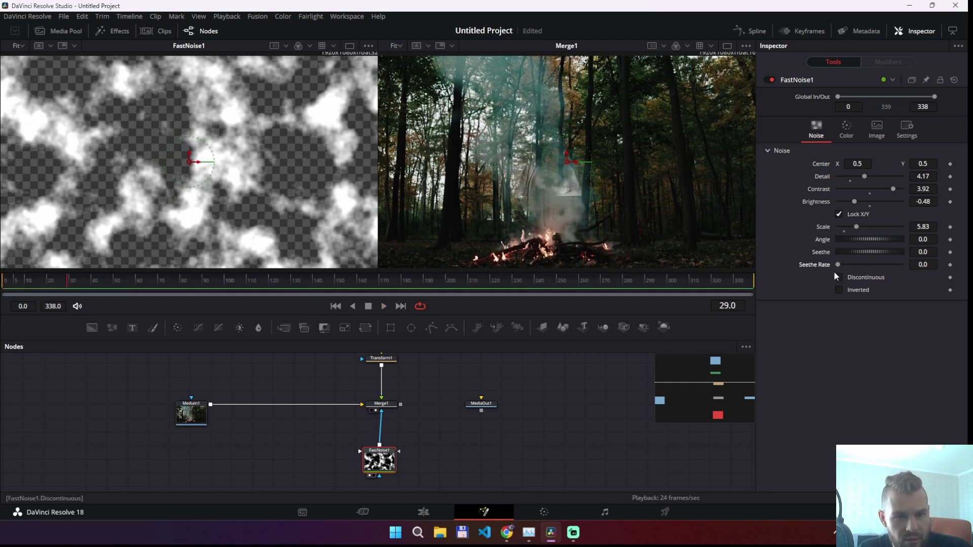
pyautogui.moveTo(838, 265); pyautogui.dragTo(856, 264)
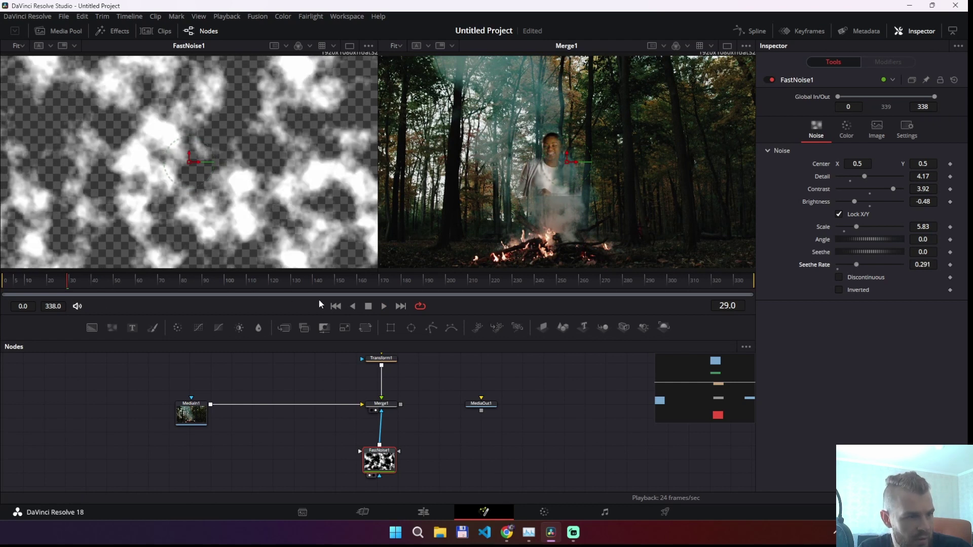
pyautogui.click(334, 307)
pyautogui.press('space')
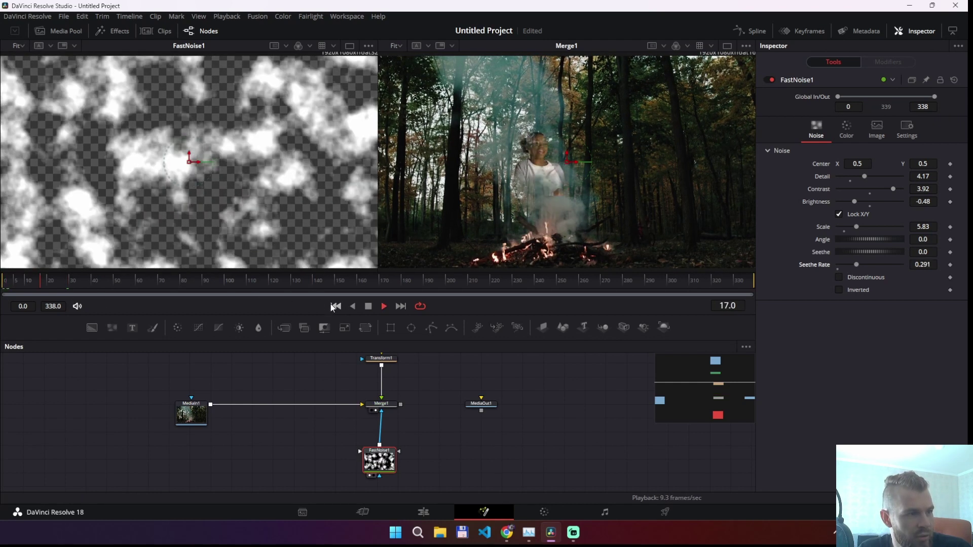
pyautogui.press('space')
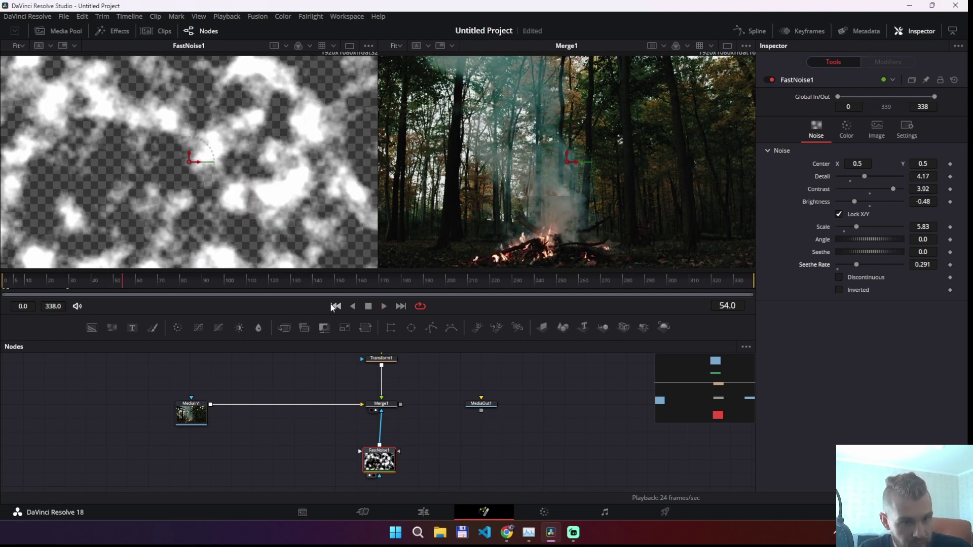
# - Try Seethe Rates of 0.685, 0.283 and 0.189 during playback, settling on 0.148
pyautogui.moveTo(857, 264); pyautogui.dragTo(882, 264)
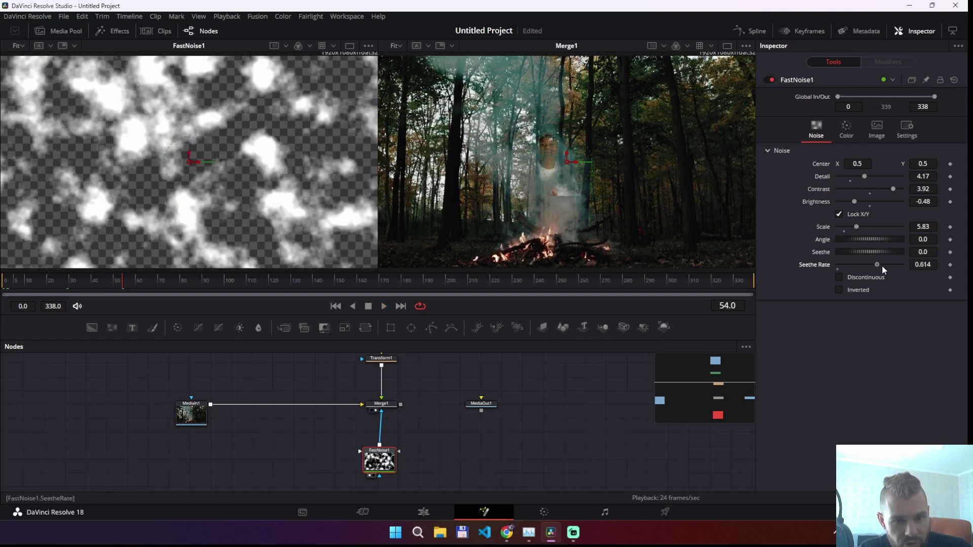
pyautogui.press('space')
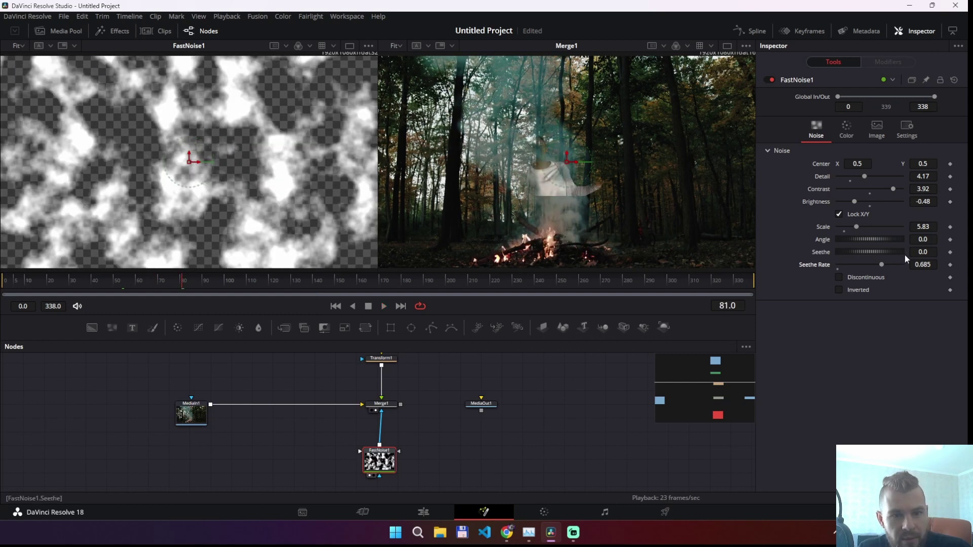
pyautogui.moveTo(881, 264); pyautogui.dragTo(856, 265)
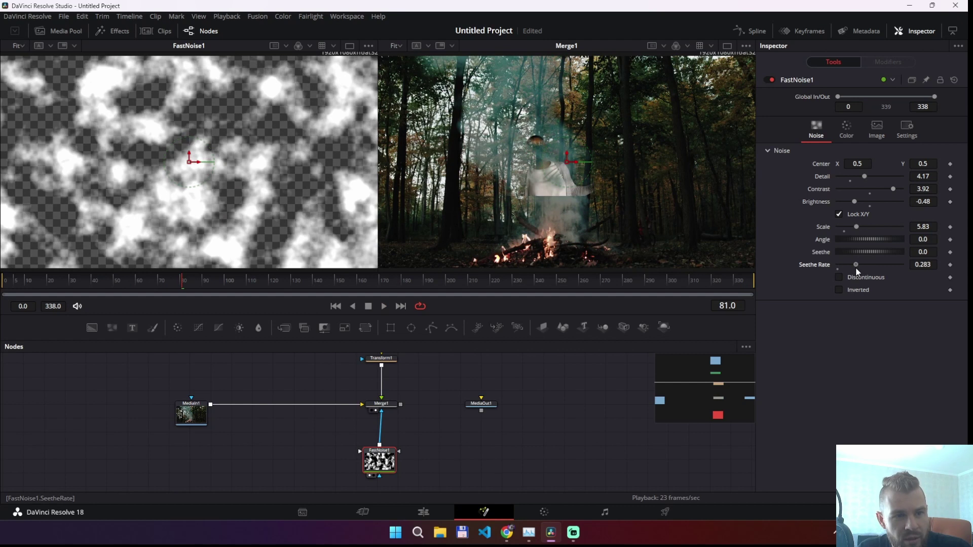
pyautogui.moveTo(857, 272); pyautogui.dragTo(854, 272)
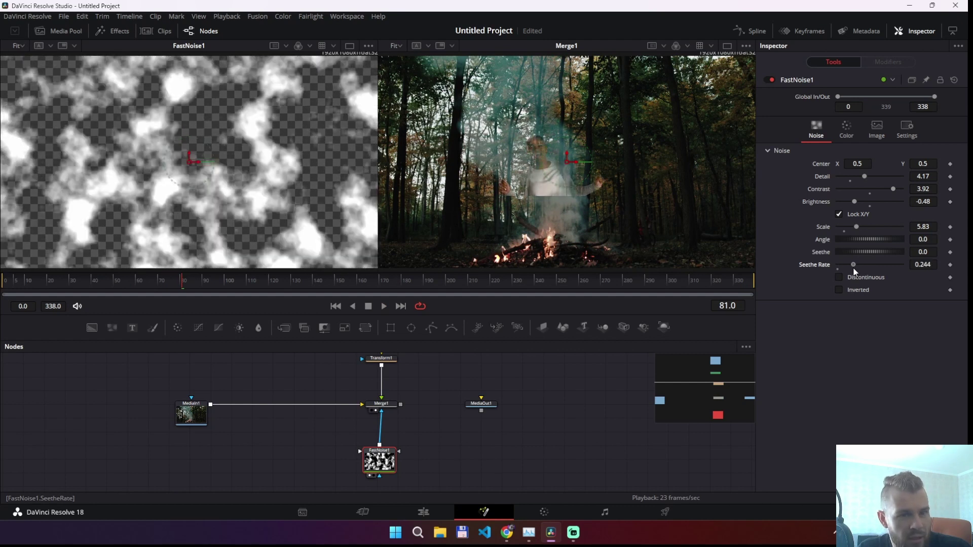
pyautogui.moveTo(855, 272); pyautogui.dragTo(851, 272)
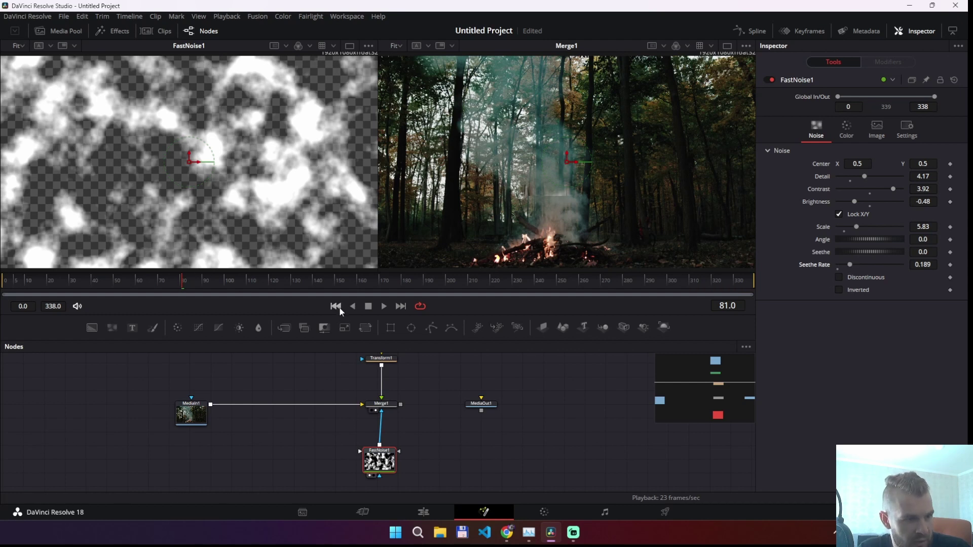
pyautogui.click(383, 306)
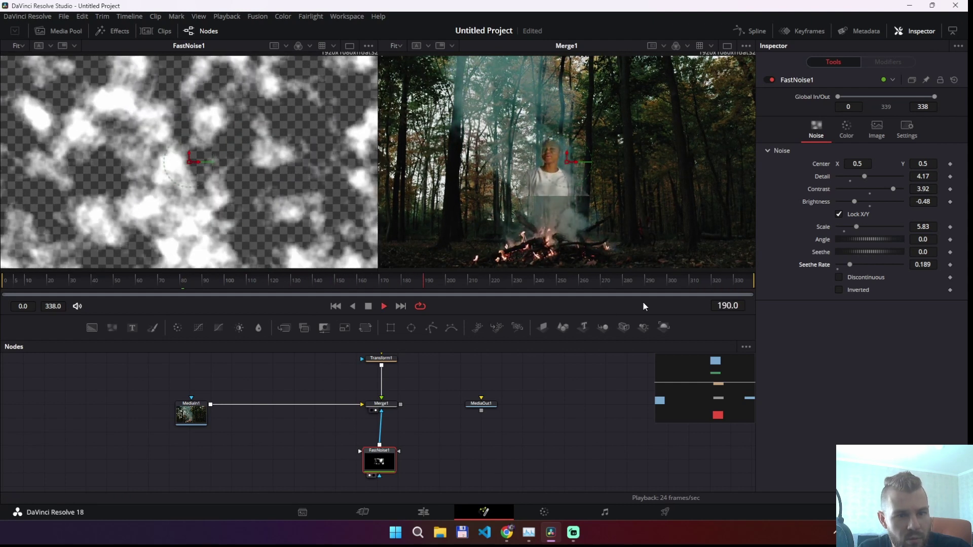
pyautogui.moveTo(850, 264); pyautogui.dragTo(846, 265)
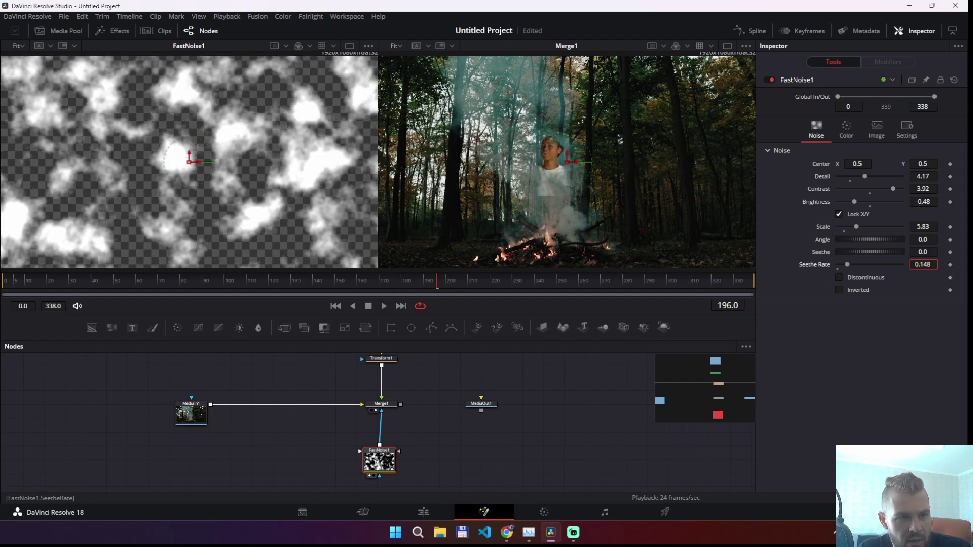
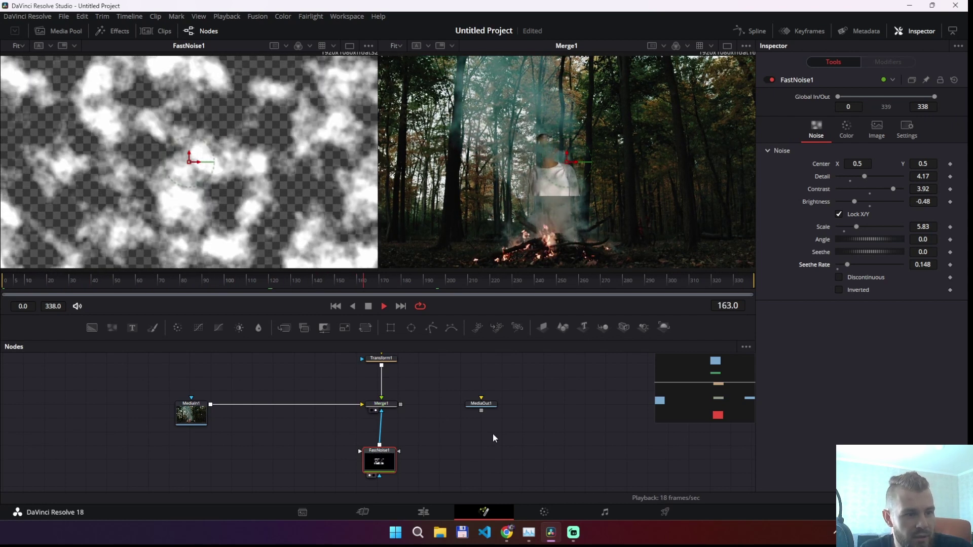
# - Stop playback at frame 173 and shift MediaIn1 left, away from Merge1
pyautogui.press('space')
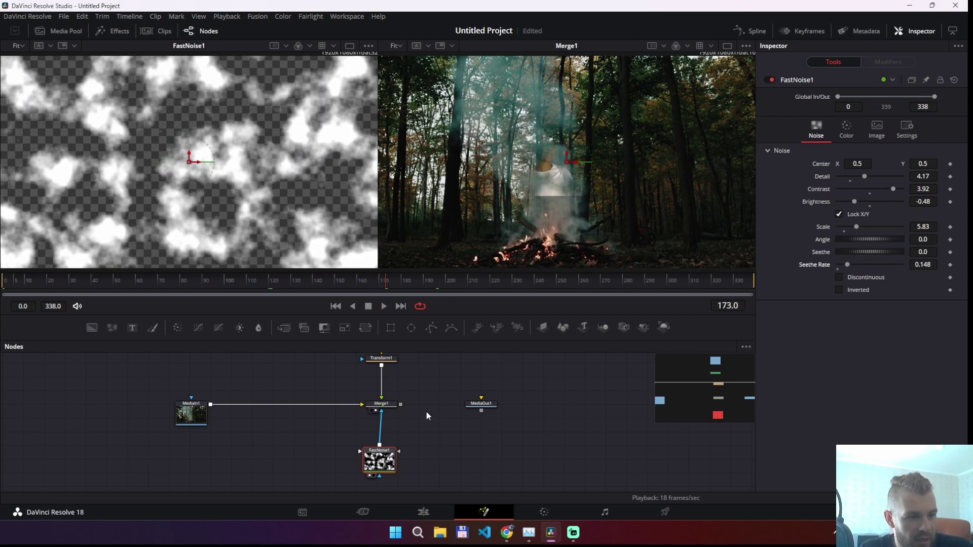
pyautogui.moveTo(426, 412)
pyautogui.mouseDown()
pyautogui.moveTo(463, 437)
pyautogui.moveTo(487, 439)
pyautogui.mouseUp()
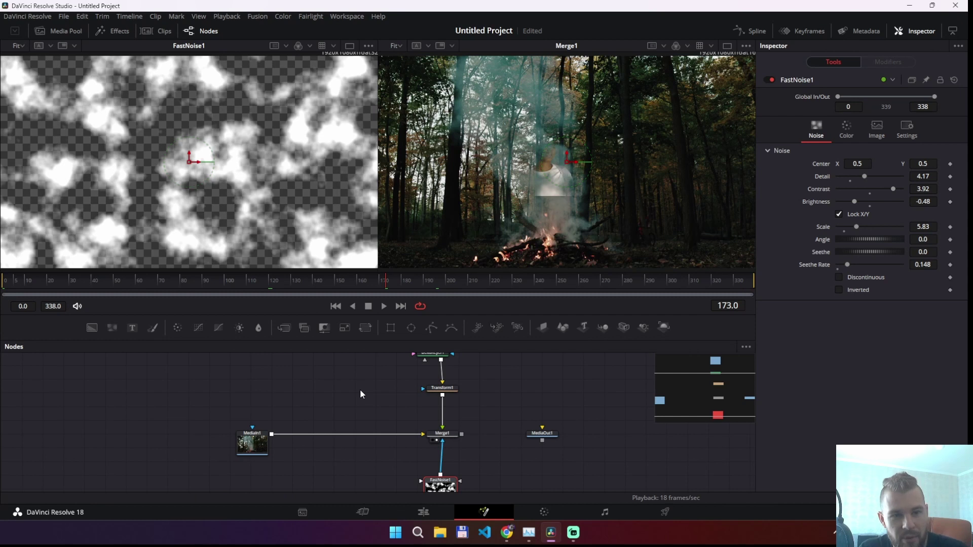
pyautogui.moveTo(251, 440); pyautogui.dragTo(209, 441)
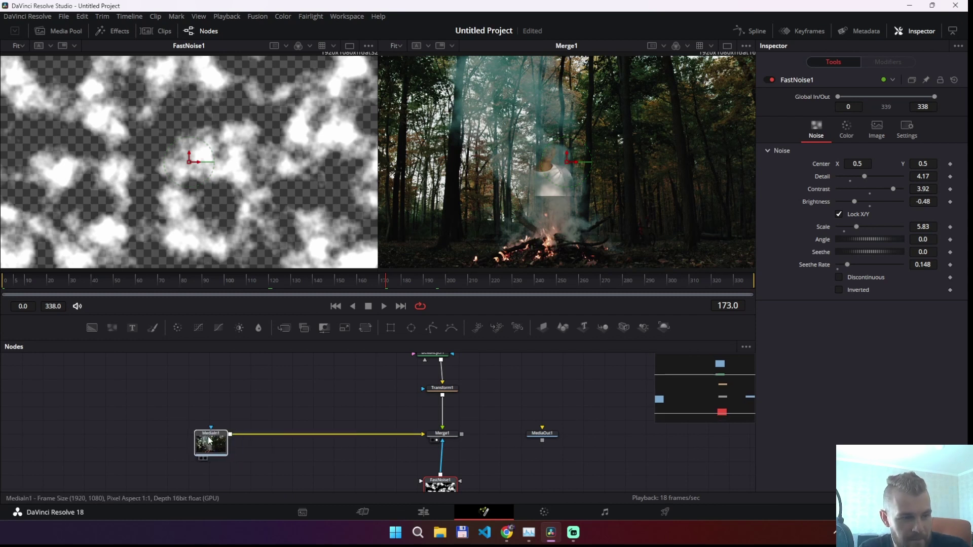
# - Add a plain Displace node after MediaIn1 by searching the tool list for 'disp'
pyautogui.hotkey('shift', 'space')
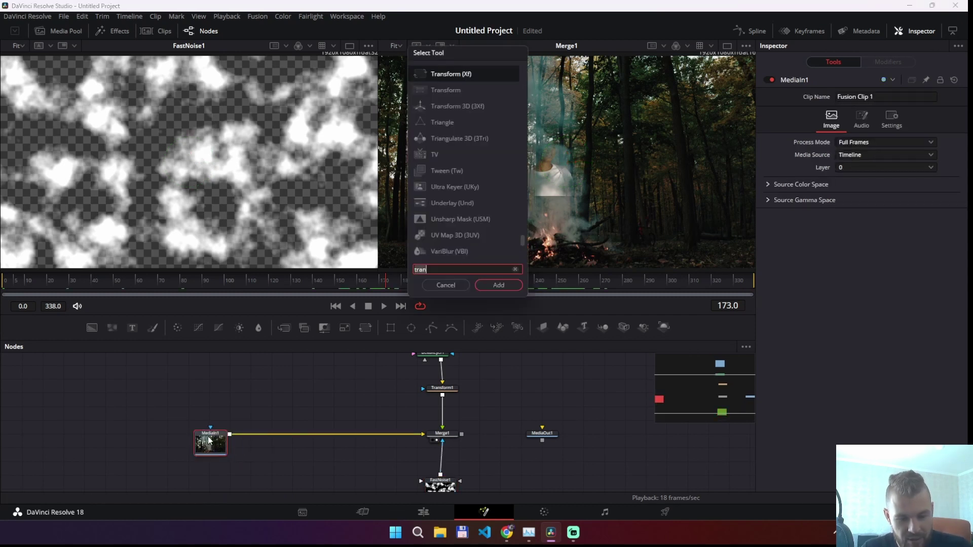
pyautogui.write('tran')
pyautogui.press('BackSpace')
pyautogui.press('BackSpace')
pyautogui.press('BackSpace')
pyautogui.write('di')
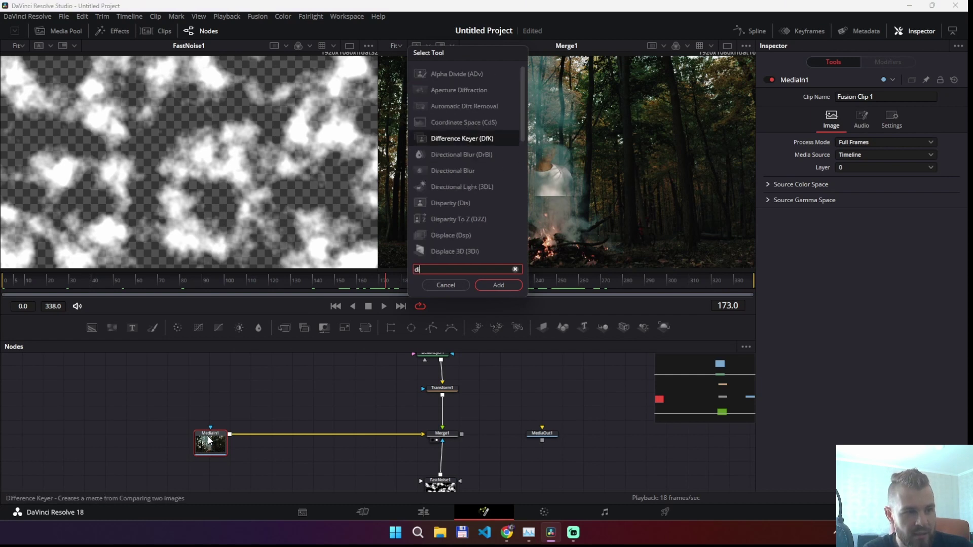
pyautogui.write('sp')
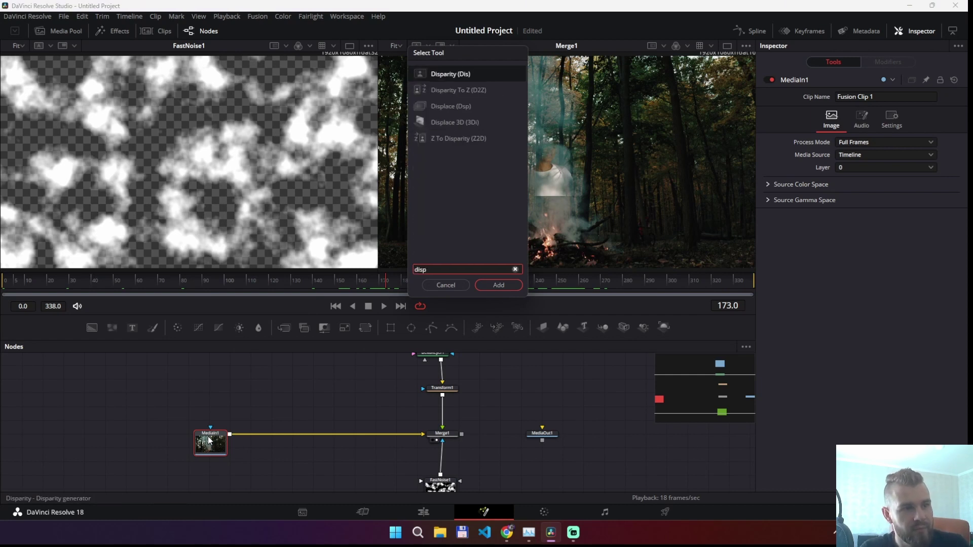
pyautogui.press('Down')
pyautogui.press('Down')
pyautogui.press('Down')
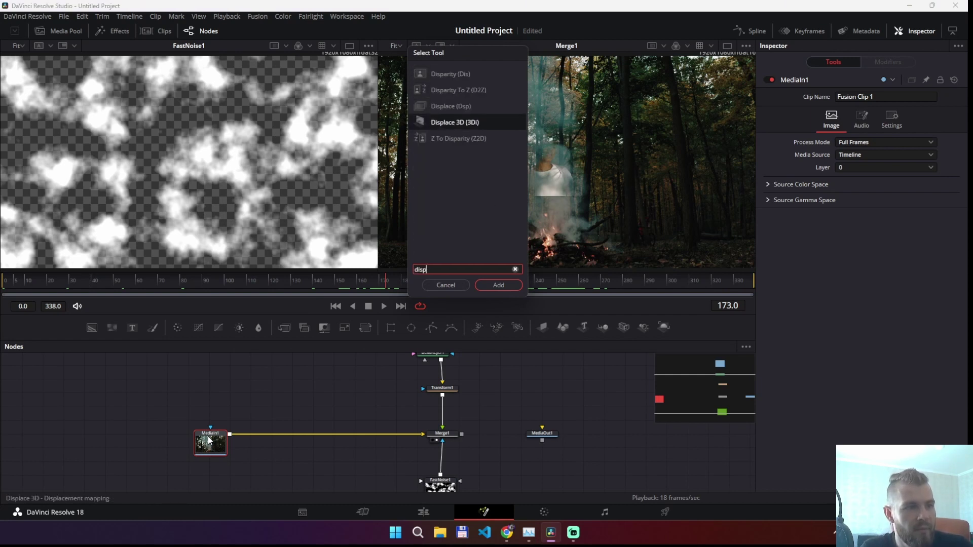
pyautogui.press('Up')
pyautogui.press('Return')
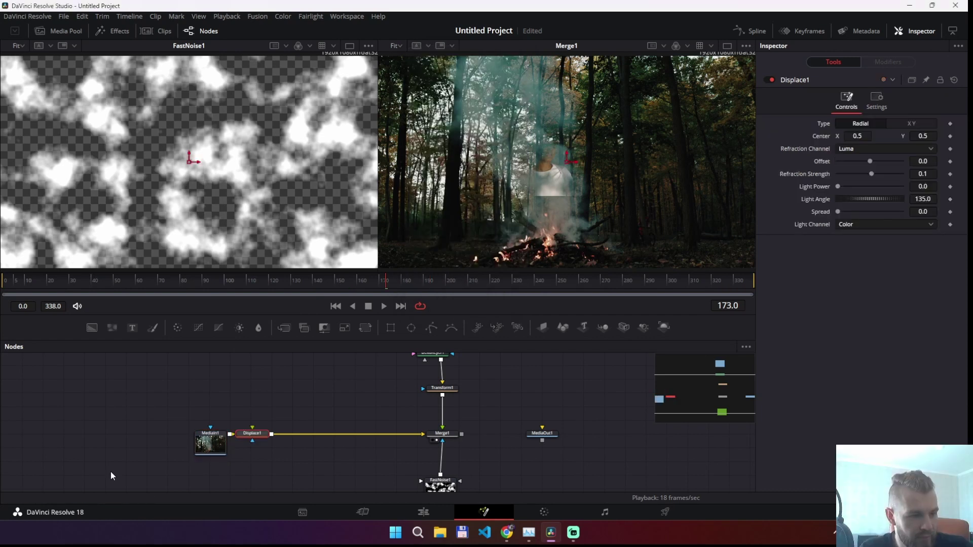
# - Move Displace1 beside Merge1, wire Transform1's output into it, and show Displace1 in viewer 1
pyautogui.moveTo(250, 439); pyautogui.dragTo(357, 441)
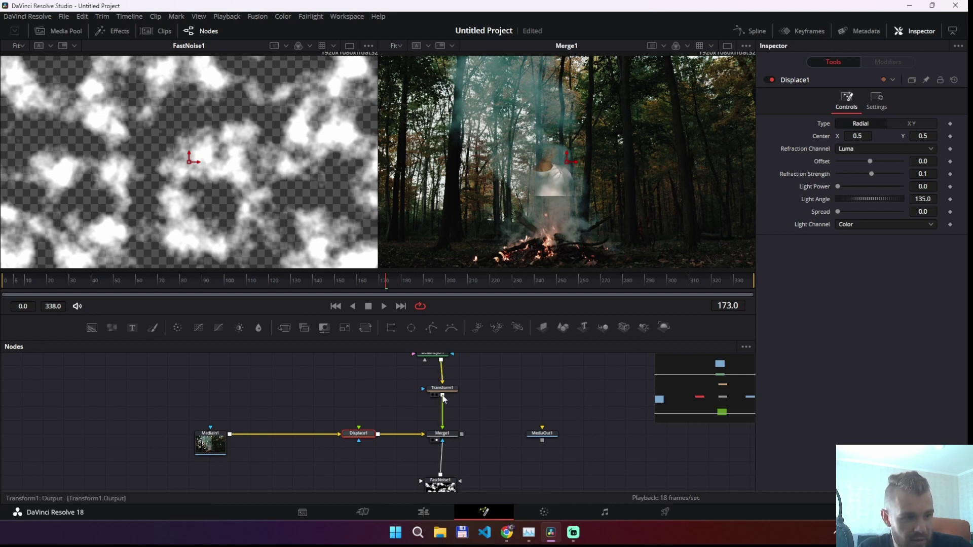
pyautogui.moveTo(444, 399); pyautogui.dragTo(385, 408)
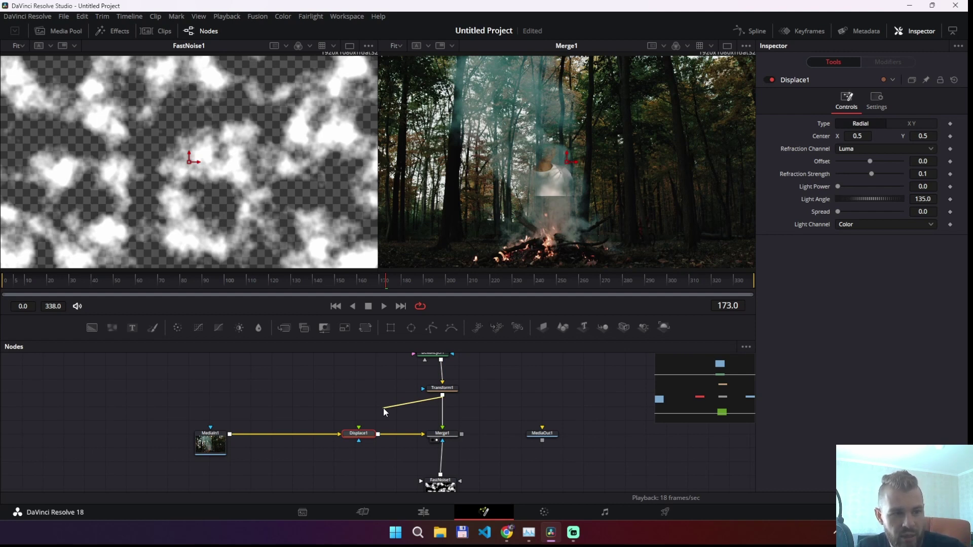
pyautogui.moveTo(383, 409); pyautogui.dragTo(379, 397)
pyautogui.scroll(3, 378, 397)
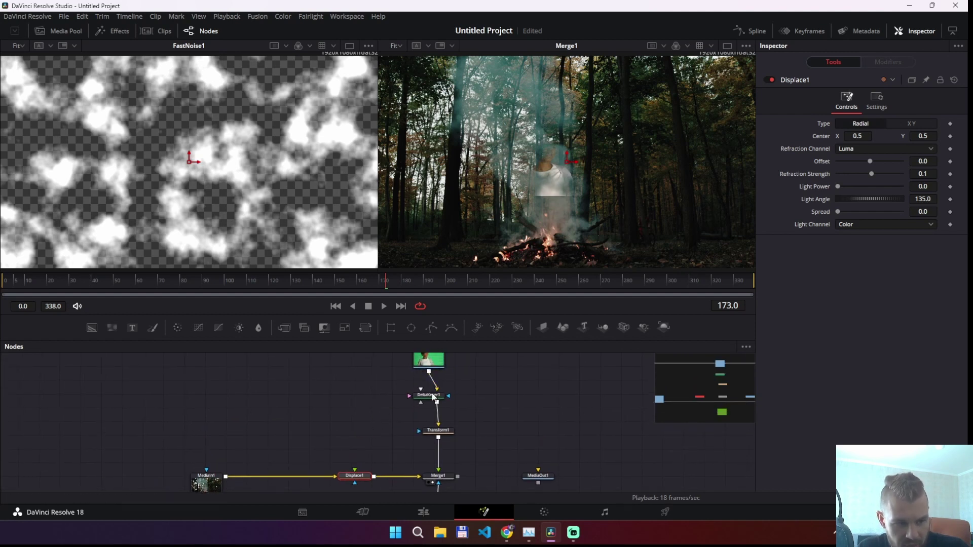
pyautogui.scroll(-3, 392, 456)
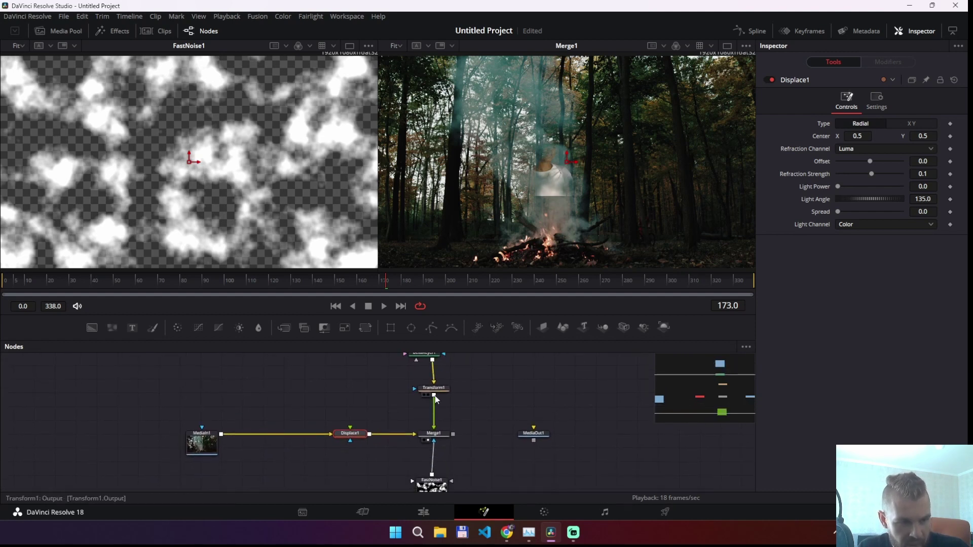
pyautogui.moveTo(436, 400); pyautogui.dragTo(351, 432)
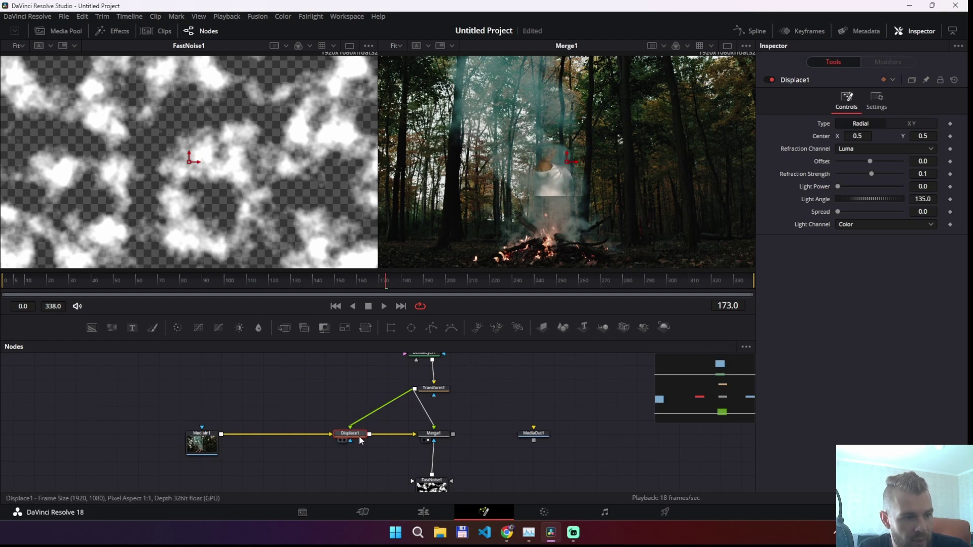
pyautogui.moveTo(356, 440)
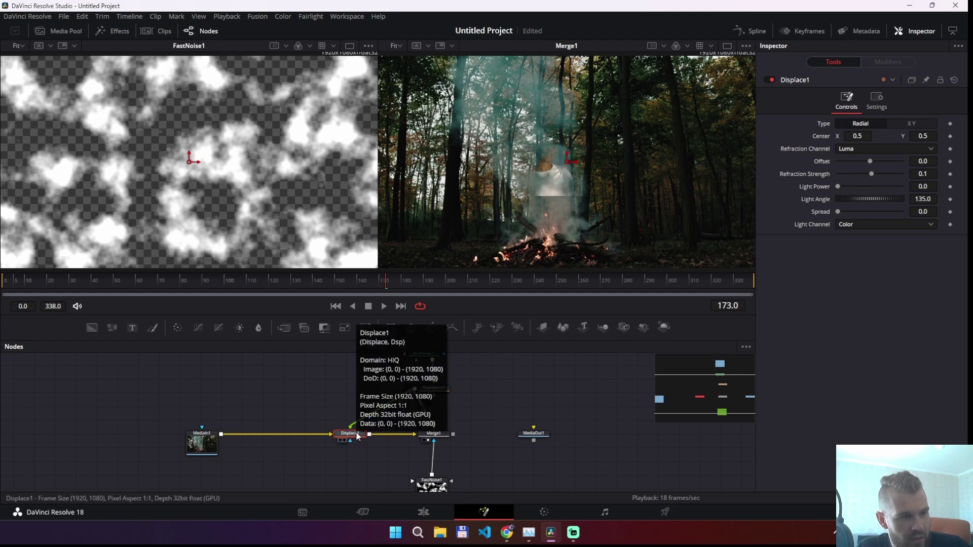
pyautogui.press('1')
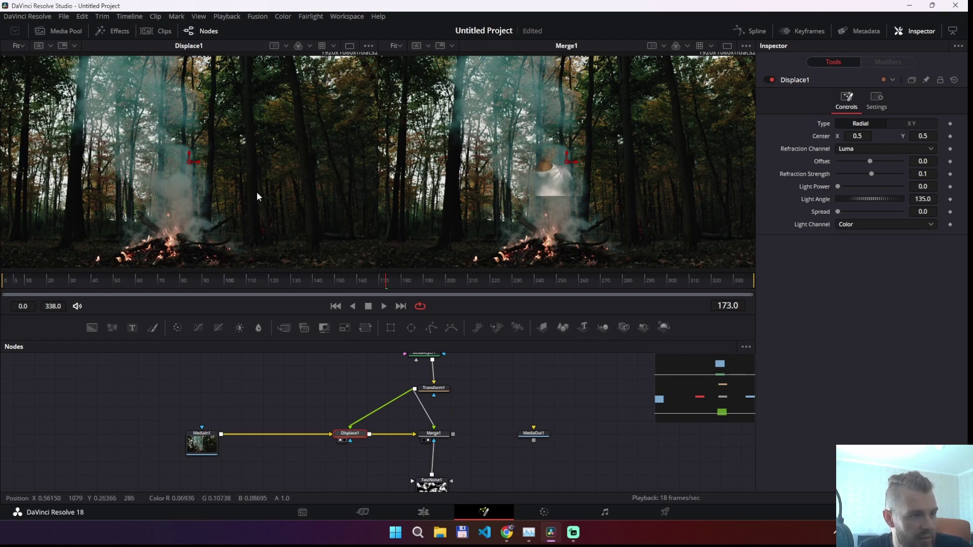
# - Give Displace1 Offset 0.111, Refraction Strength 0.38 and Spread 0.685, then replay from the start
pyautogui.click(439, 435)
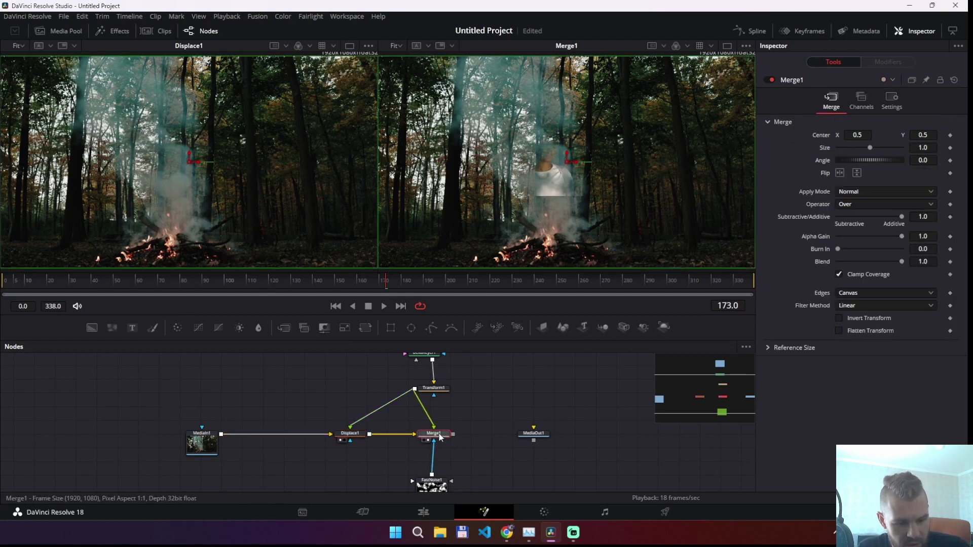
pyautogui.press('2')
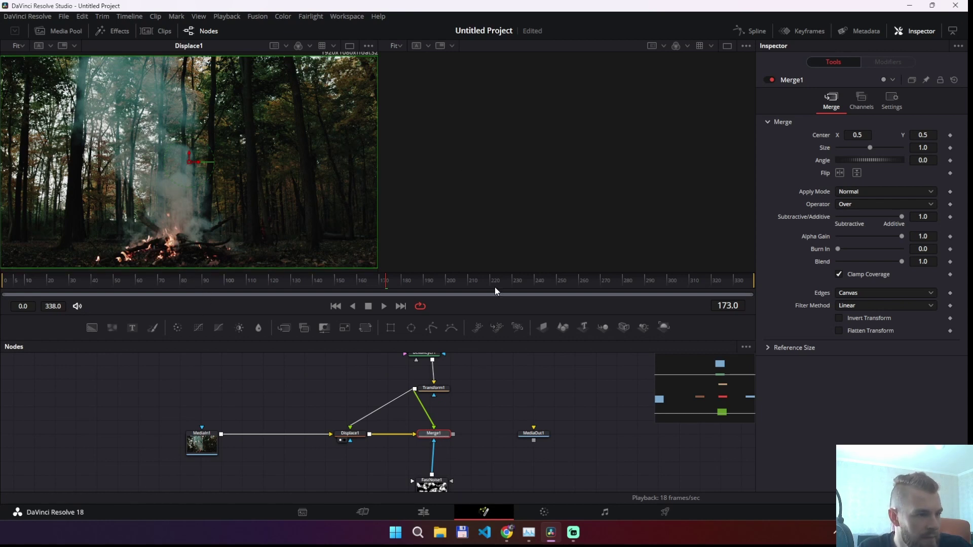
pyautogui.click(350, 433)
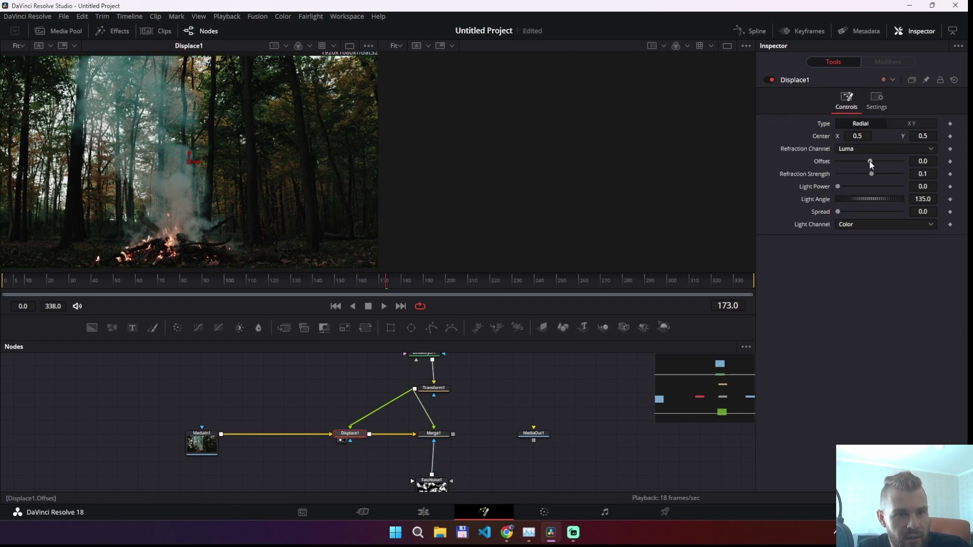
pyautogui.moveTo(869, 161); pyautogui.dragTo(876, 161)
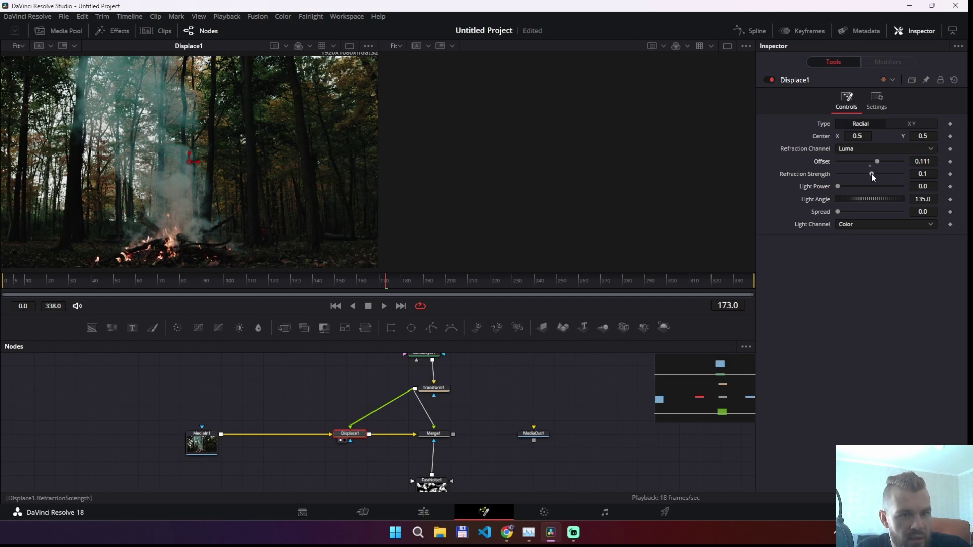
pyautogui.moveTo(871, 174); pyautogui.dragTo(872, 173)
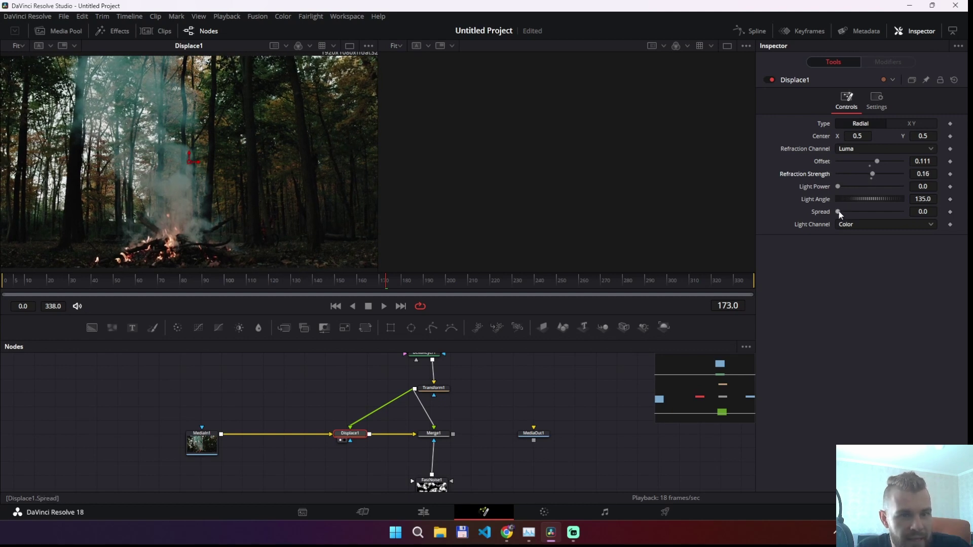
pyautogui.moveTo(838, 213)
pyautogui.mouseDown()
pyautogui.moveTo(886, 211)
pyautogui.moveTo(864, 210)
pyautogui.mouseUp()
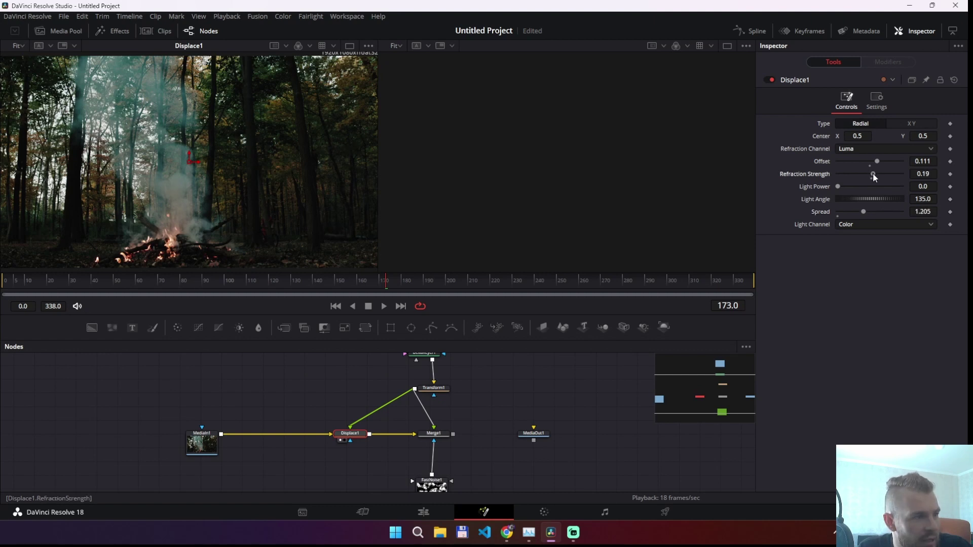
pyautogui.moveTo(872, 175); pyautogui.dragTo(876, 175)
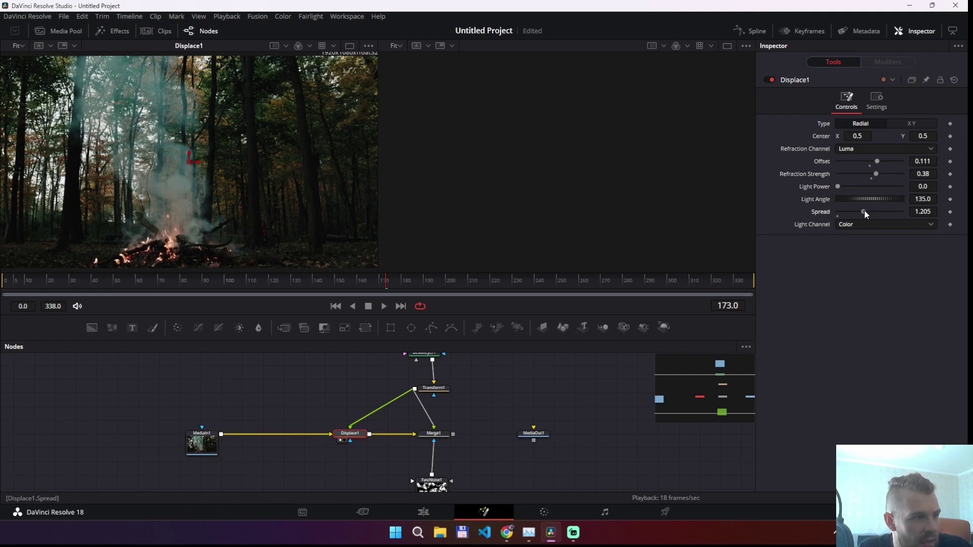
pyautogui.moveTo(865, 211); pyautogui.dragTo(853, 212)
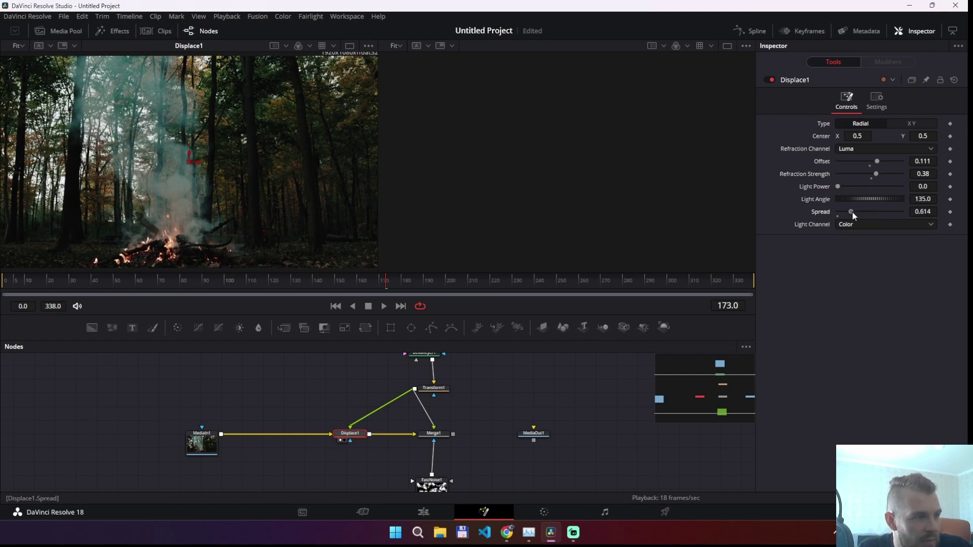
pyautogui.click(335, 307)
pyautogui.click(384, 306)
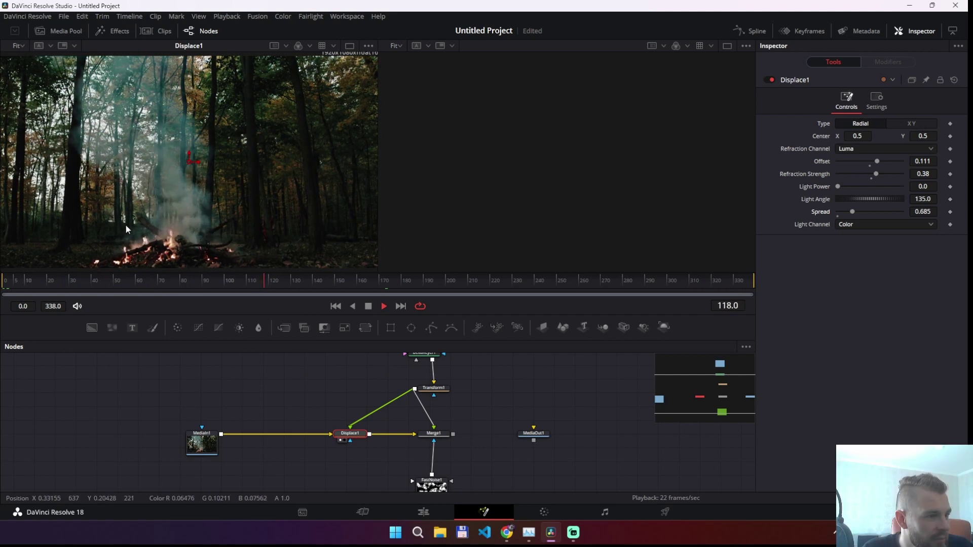
# - Stop playback, show the Merge1 composite in the second viewer and play it again
pyautogui.press('space')
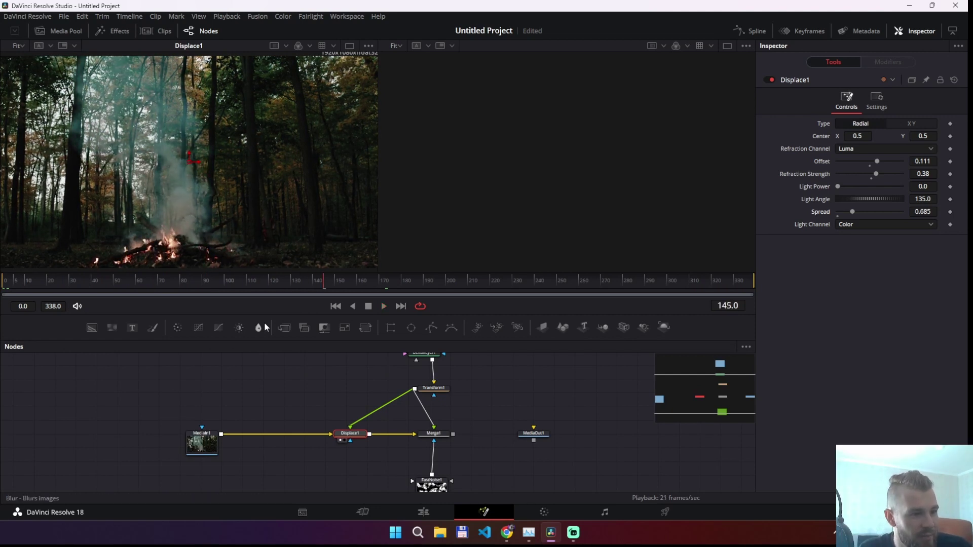
pyautogui.click(443, 438)
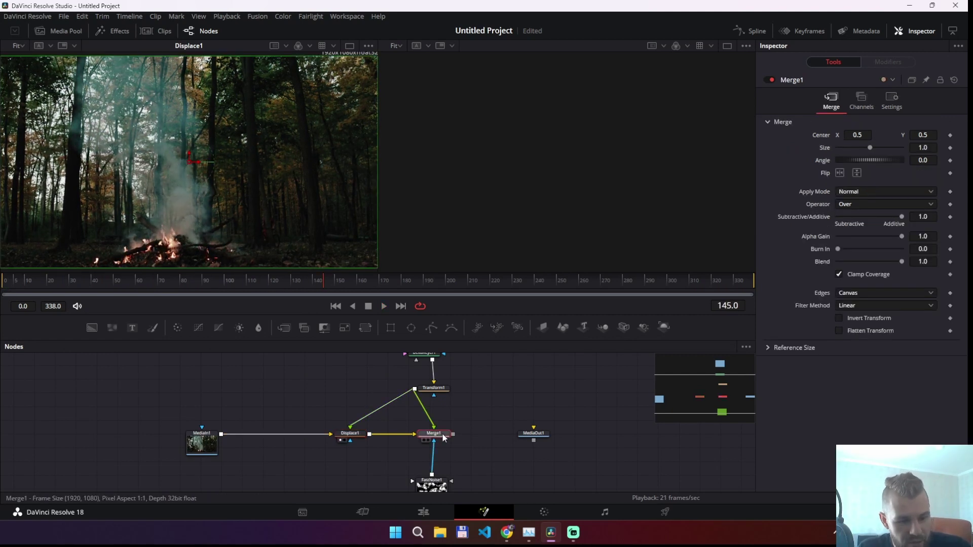
pyautogui.press('2')
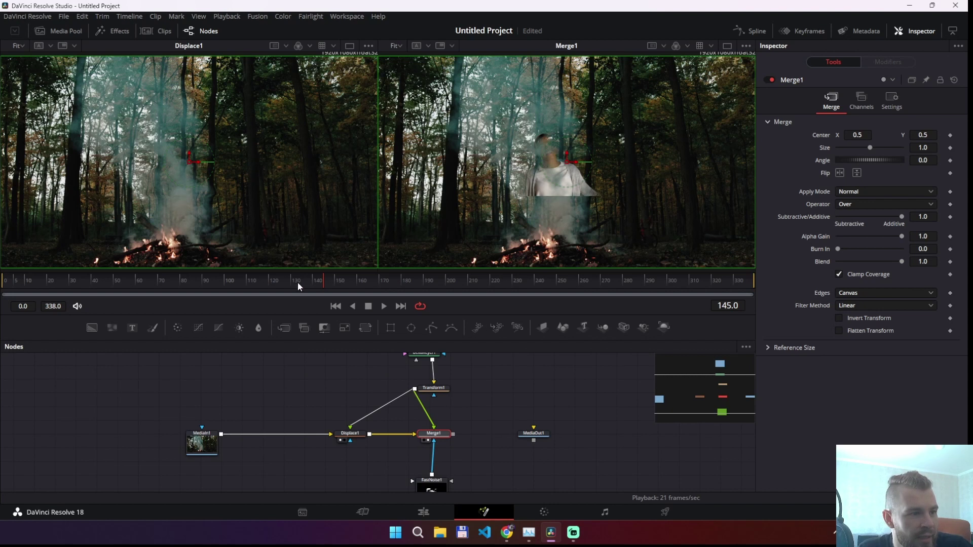
pyautogui.click(383, 306)
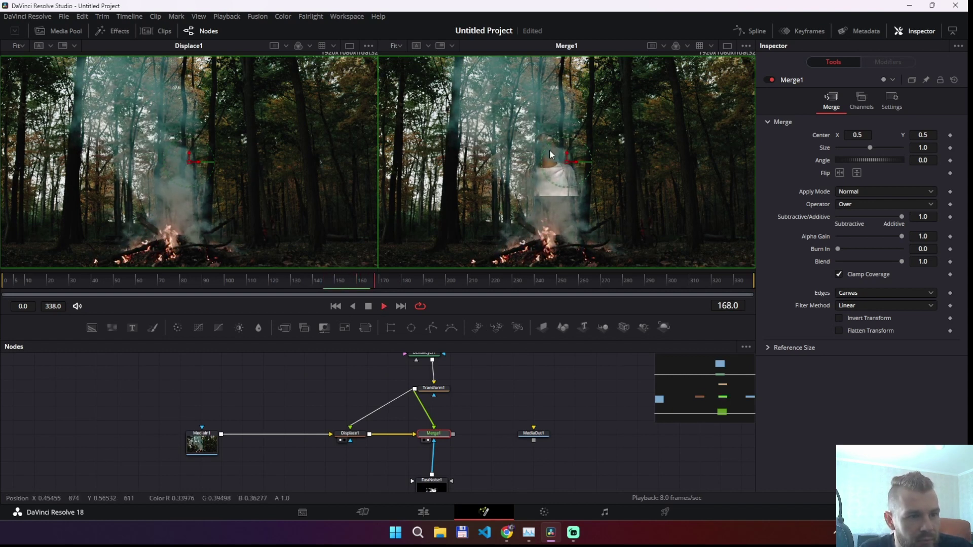
# - Recentre the node graph and give it more room by raising the viewer divider
pyautogui.scroll(5, 550, 152)
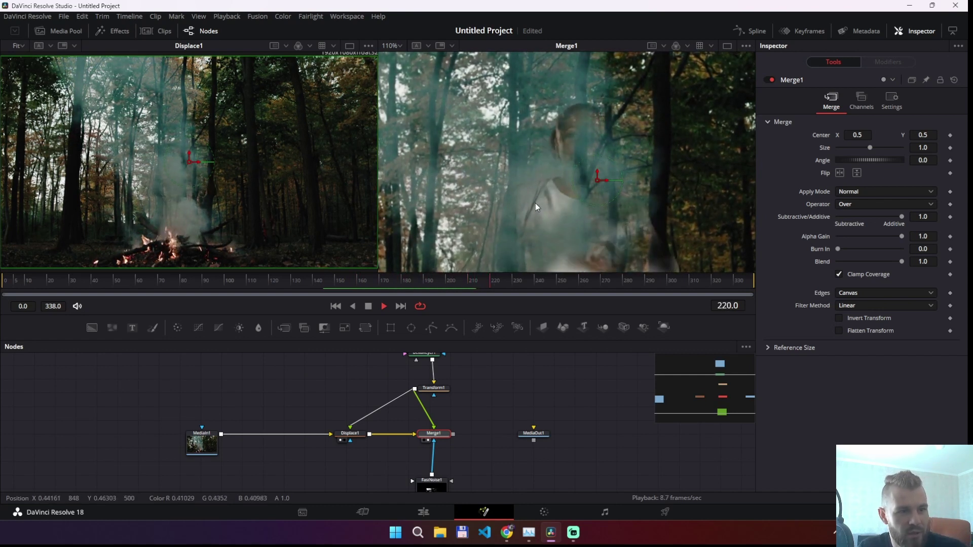
pyautogui.scroll(-3, 535, 203)
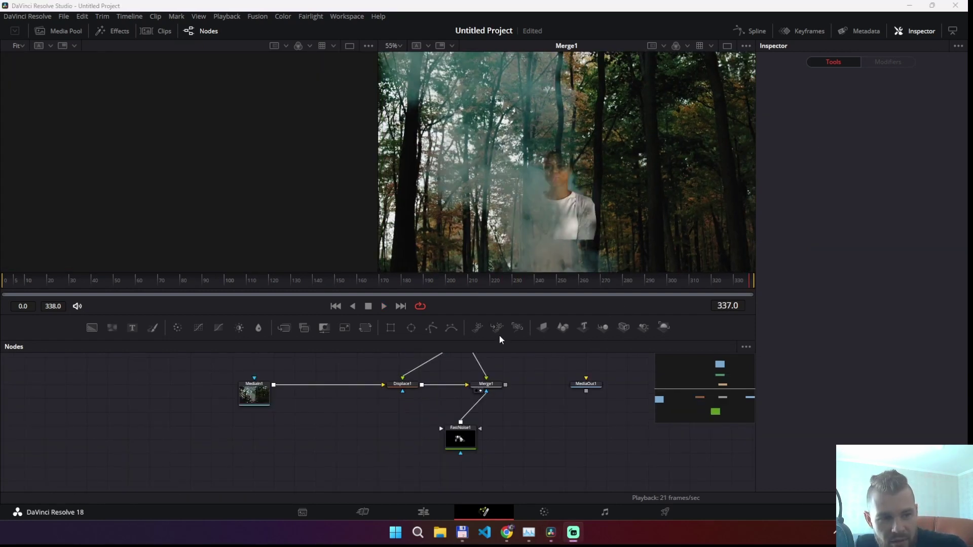
pyautogui.moveTo(384, 412); pyautogui.dragTo(358, 441)
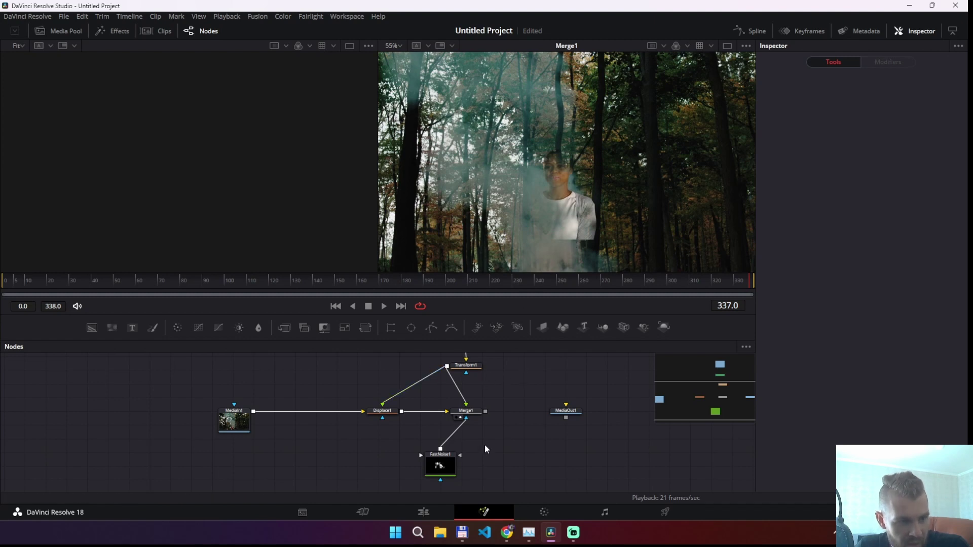
pyautogui.moveTo(452, 316)
pyautogui.mouseDown()
pyautogui.moveTo(450, 245)
pyautogui.moveTo(448, 438)
pyautogui.mouseUp()
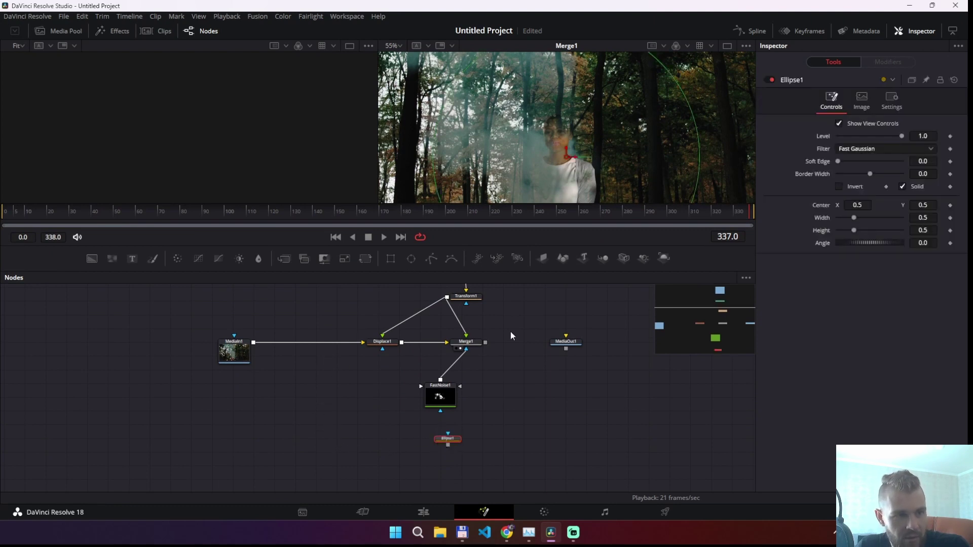
# - Fit the frame in the viewer and shrink the ellipse into a small, flatter oval
pyautogui.click(400, 45)
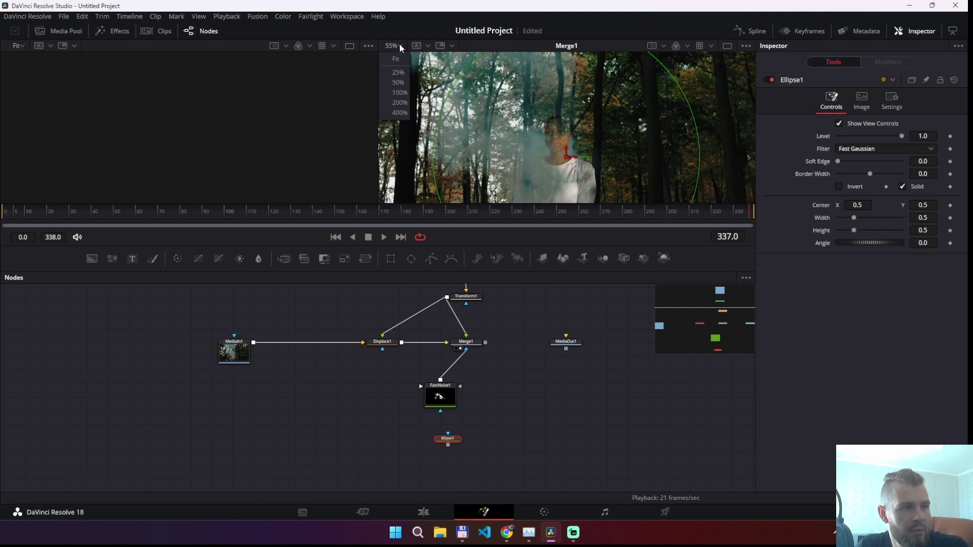
pyautogui.click(398, 60)
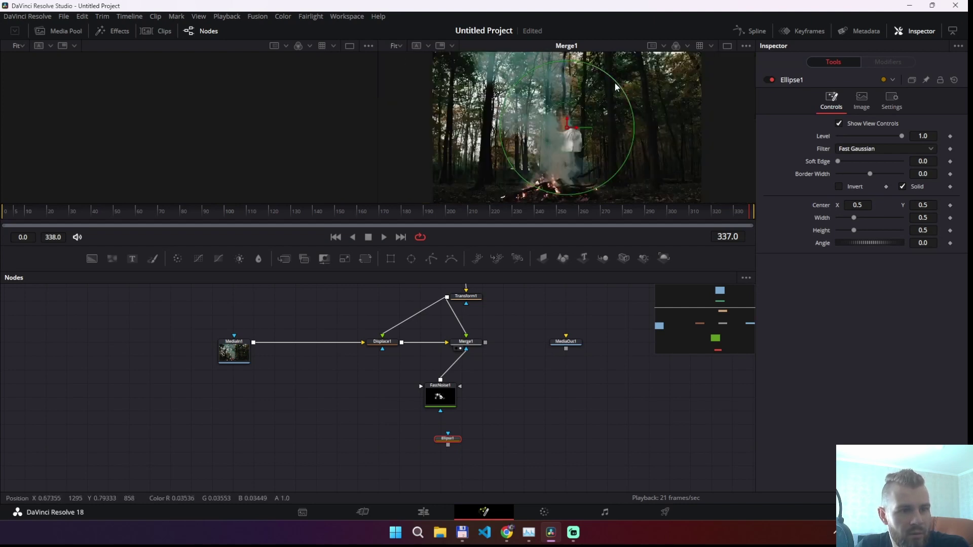
pyautogui.moveTo(615, 83); pyautogui.dragTo(600, 88)
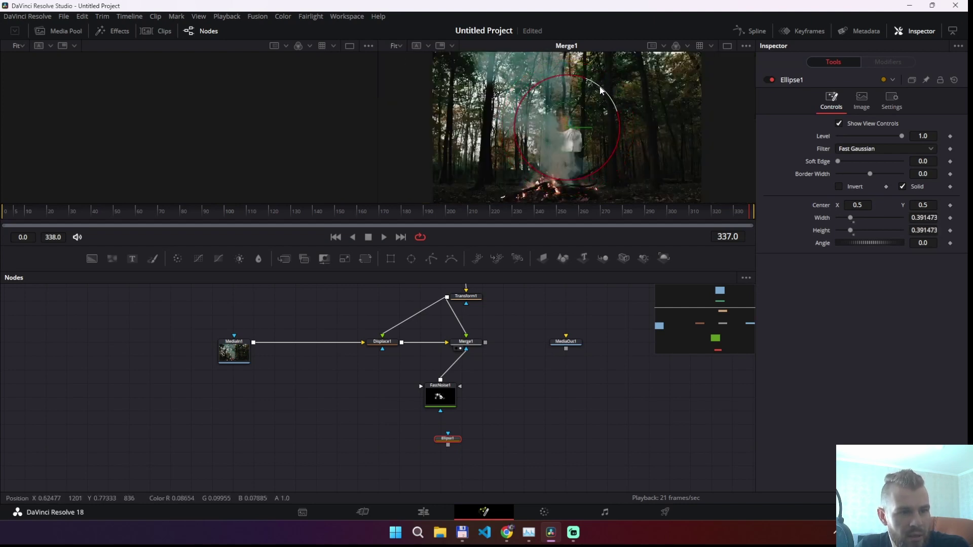
pyautogui.moveTo(622, 133); pyautogui.dragTo(604, 126)
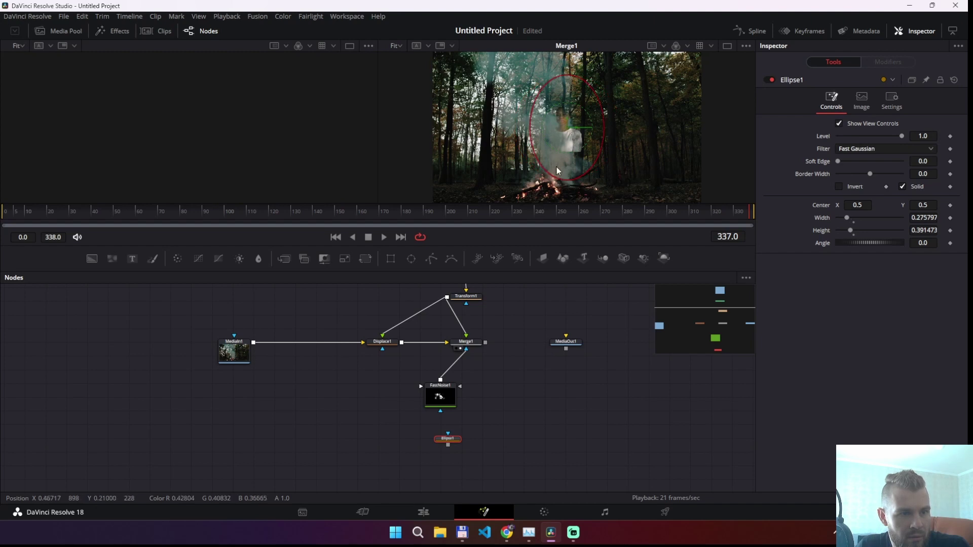
pyautogui.moveTo(568, 181)
pyautogui.mouseDown()
pyautogui.moveTo(564, 122)
pyautogui.moveTo(576, 112)
pyautogui.moveTo(600, 115)
pyautogui.moveTo(569, 116)
pyautogui.mouseUp()
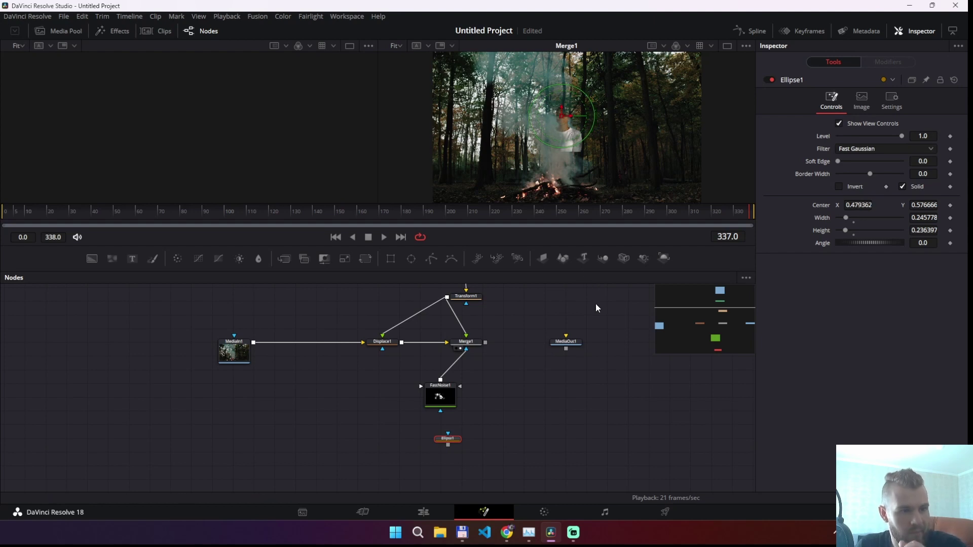
# - Use Ellipse1 as FastNoise1's mask and raise its Soft Edge to about 0.0633
pyautogui.click(539, 387)
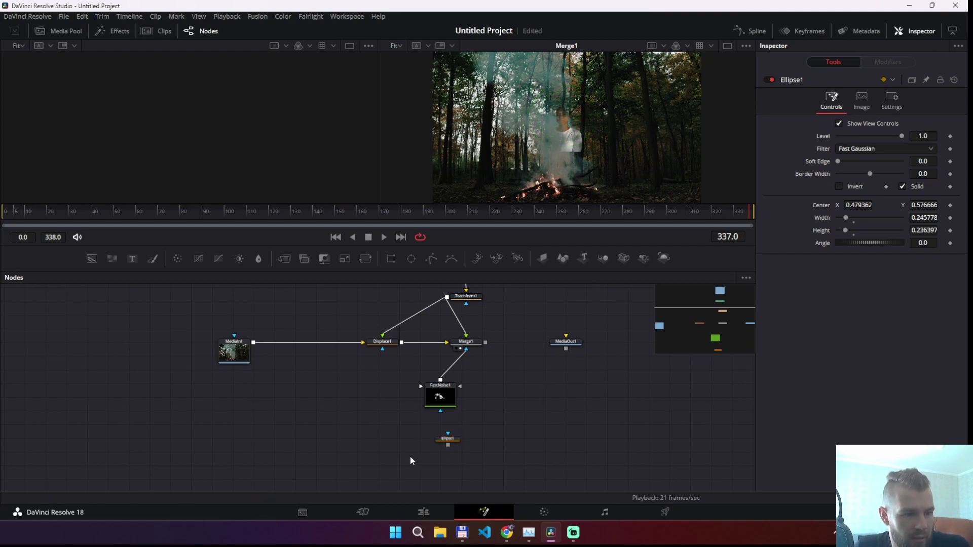
pyautogui.moveTo(446, 445); pyautogui.dragTo(442, 414)
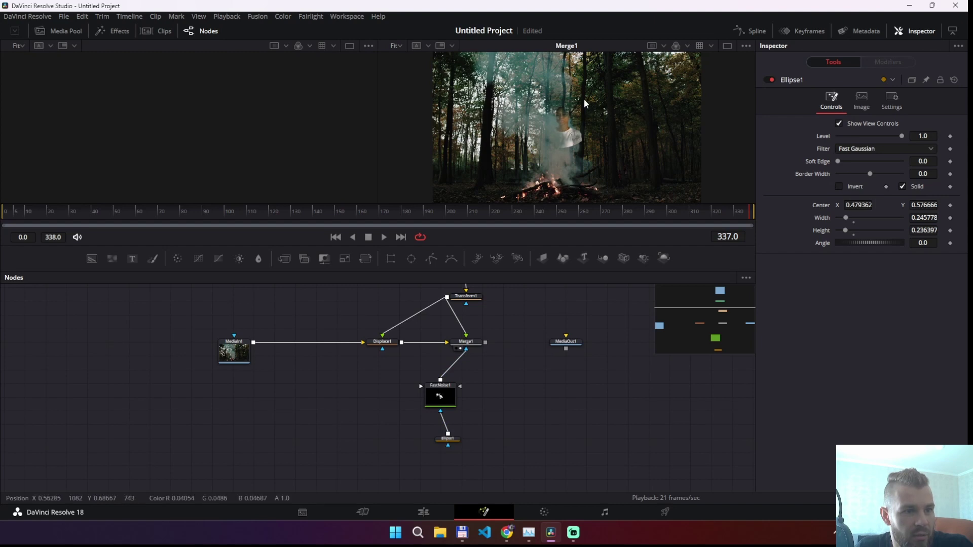
pyautogui.click(449, 438)
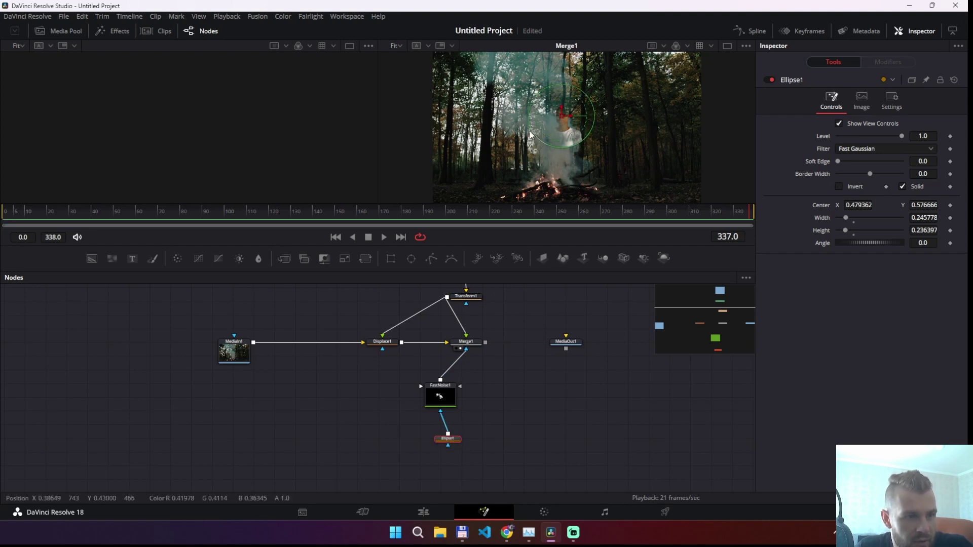
pyautogui.click(517, 378)
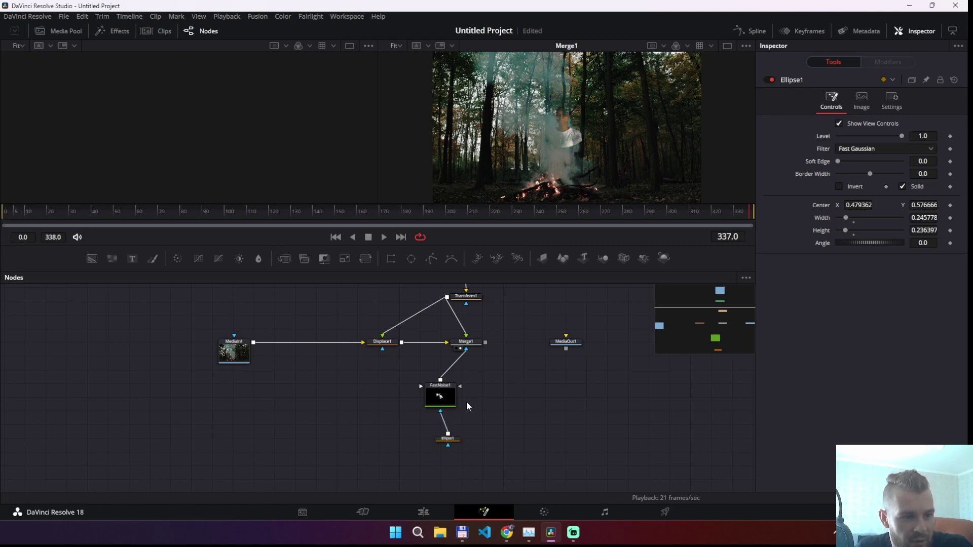
pyautogui.click(453, 444)
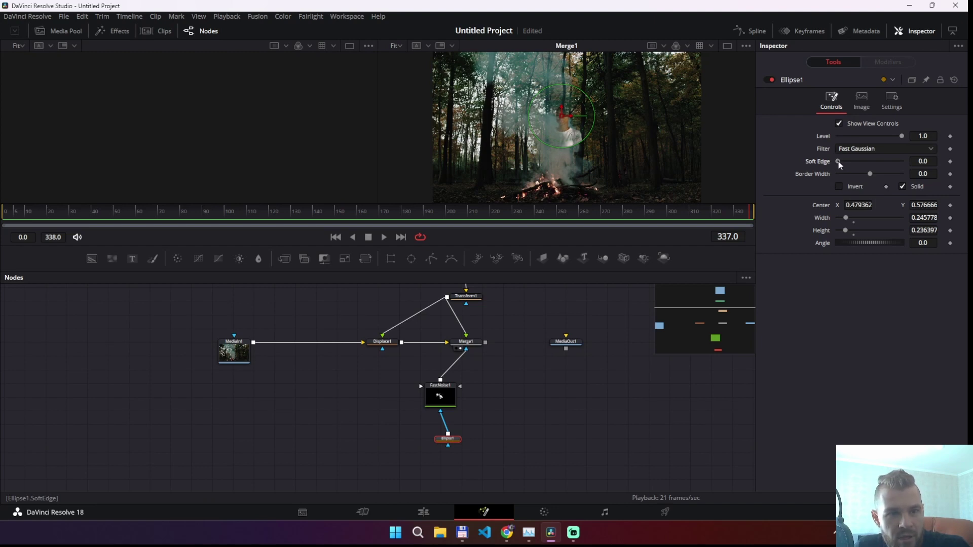
pyautogui.moveTo(838, 161); pyautogui.dragTo(856, 162)
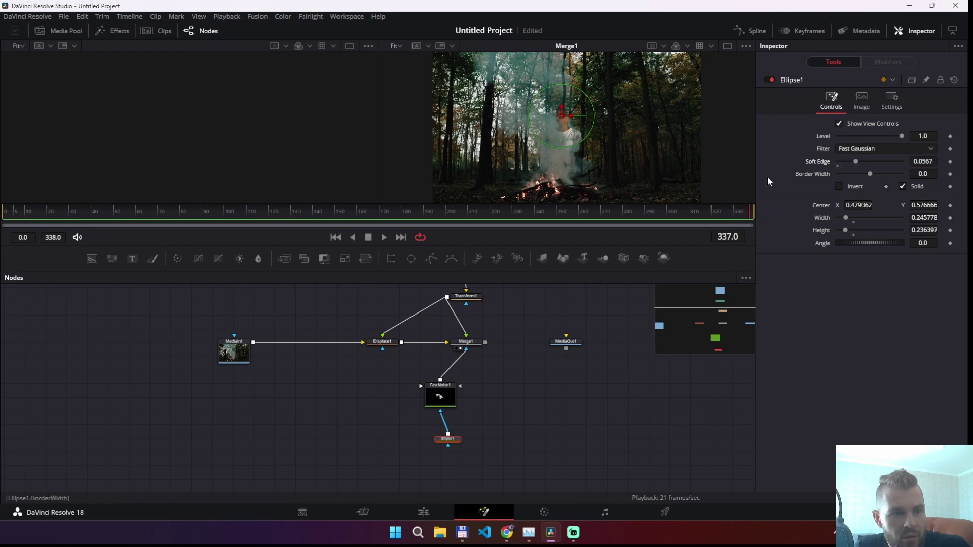
pyautogui.click(490, 423)
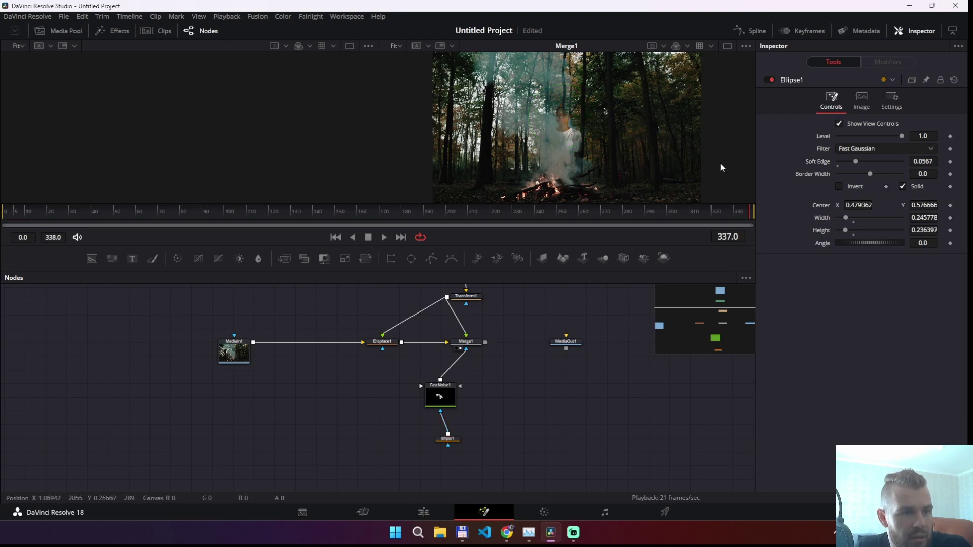
pyautogui.moveTo(922, 161); pyautogui.dragTo(924, 161)
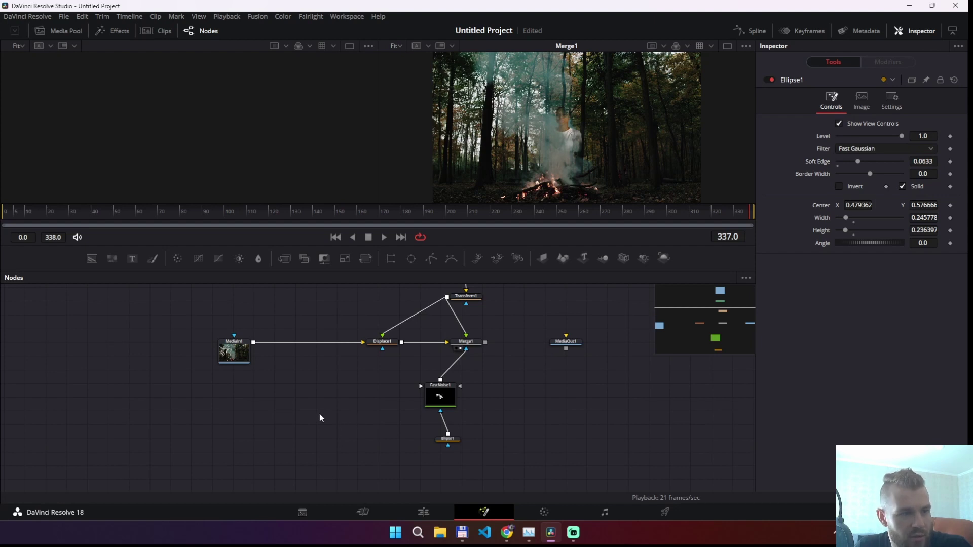
# - Add a Background node, view it in viewer 1, and set its colour to yellow
pyautogui.moveTo(94, 259); pyautogui.dragTo(105, 307)
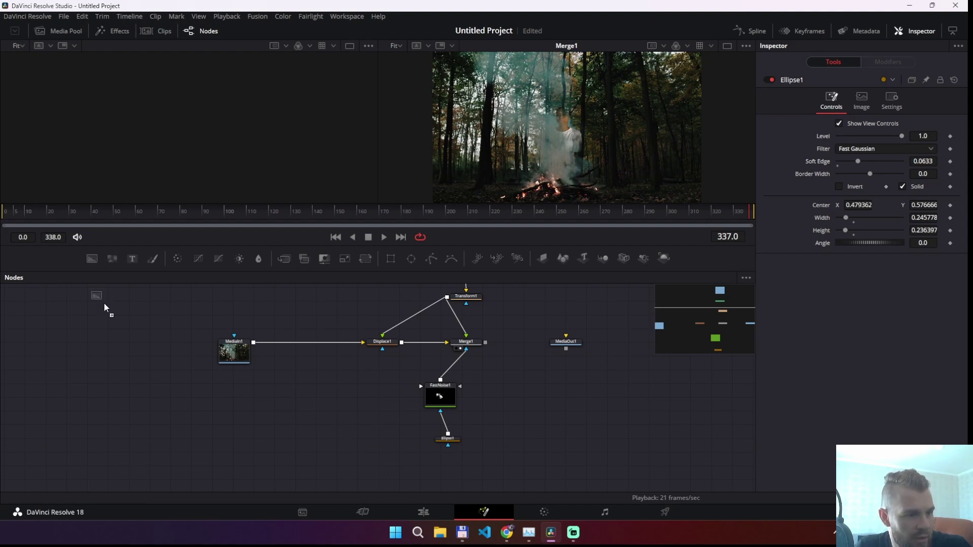
pyautogui.moveTo(296, 408); pyautogui.dragTo(296, 409)
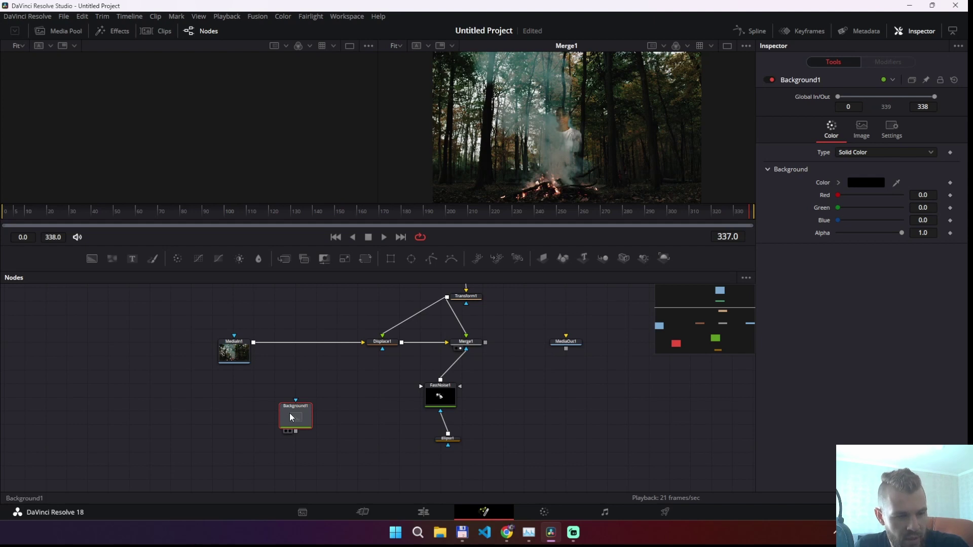
pyautogui.press('1')
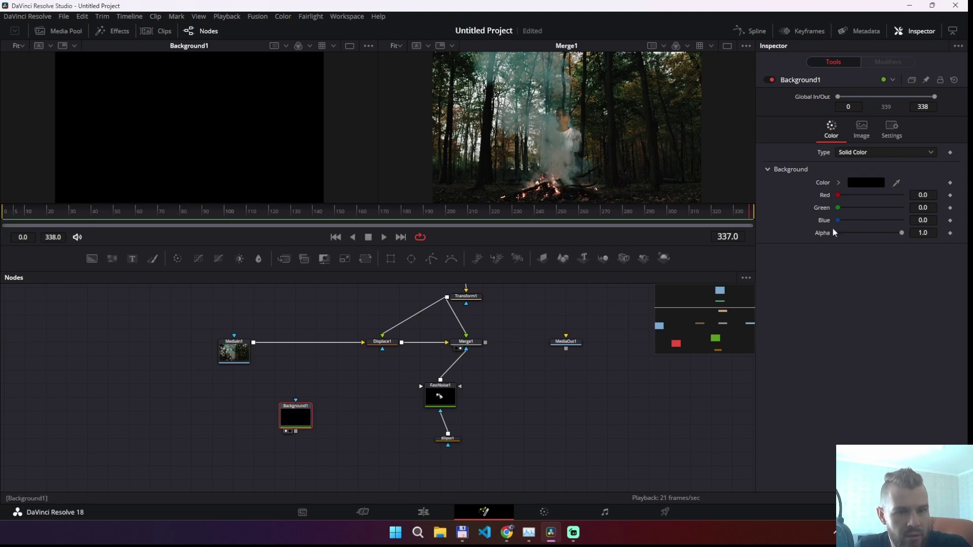
pyautogui.click(871, 183)
pyautogui.click(564, 194)
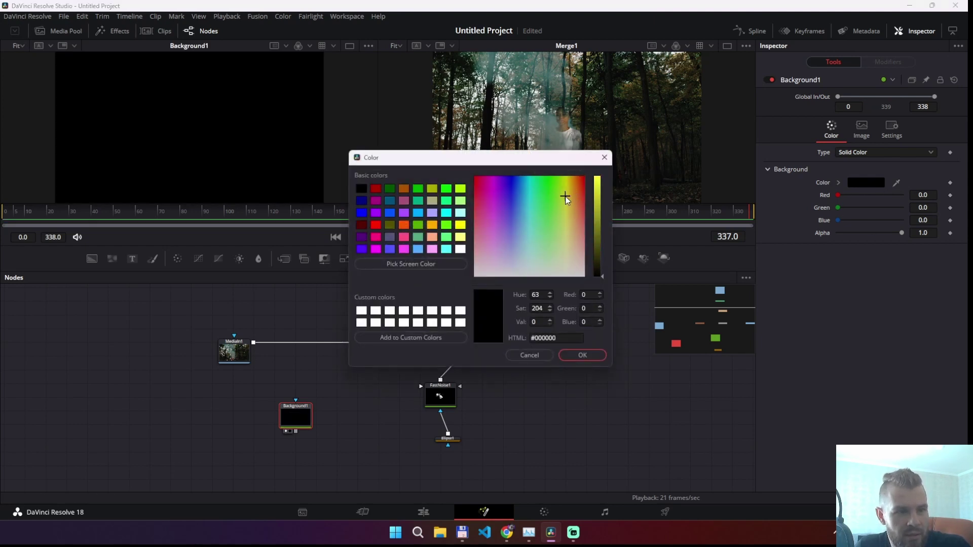
pyautogui.moveTo(596, 197); pyautogui.dragTo(601, 168)
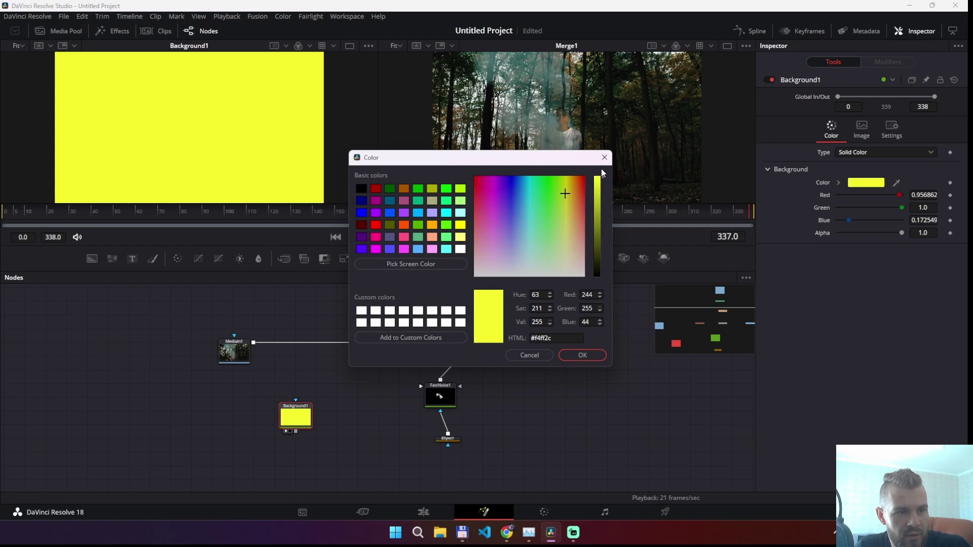
pyautogui.click(587, 356)
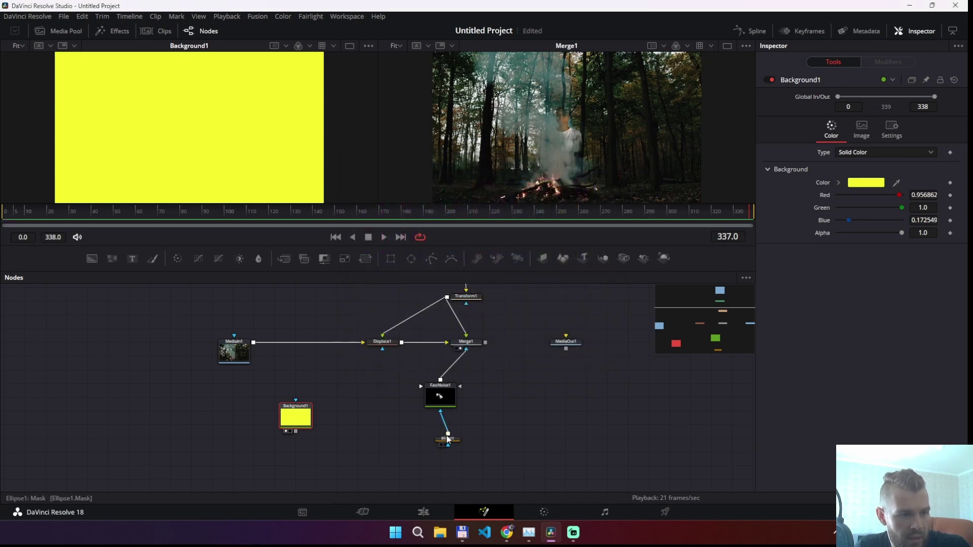
# - Mask the yellow Background with Ellipse1, lower Soft Edge to about 0.05, then delete Background1
pyautogui.moveTo(447, 439); pyautogui.dragTo(297, 430)
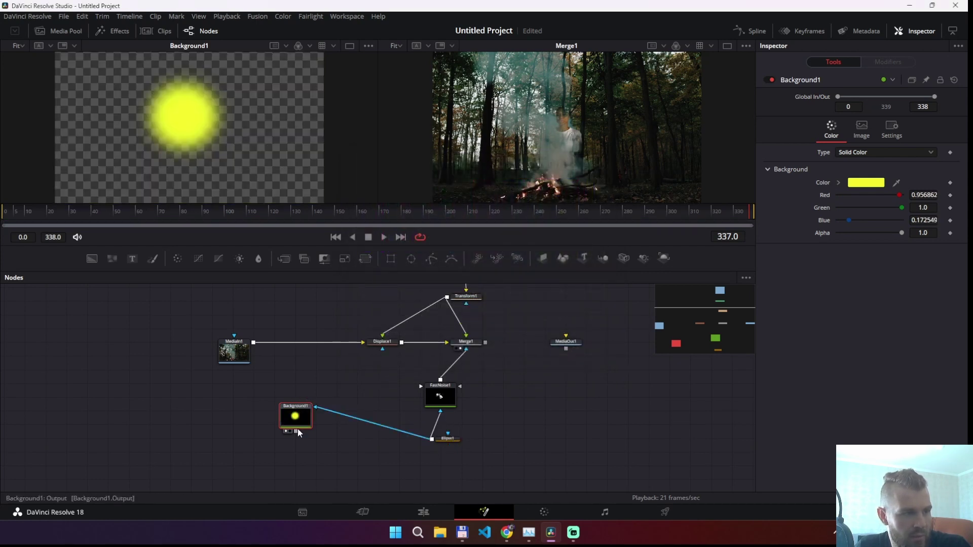
pyautogui.click(448, 439)
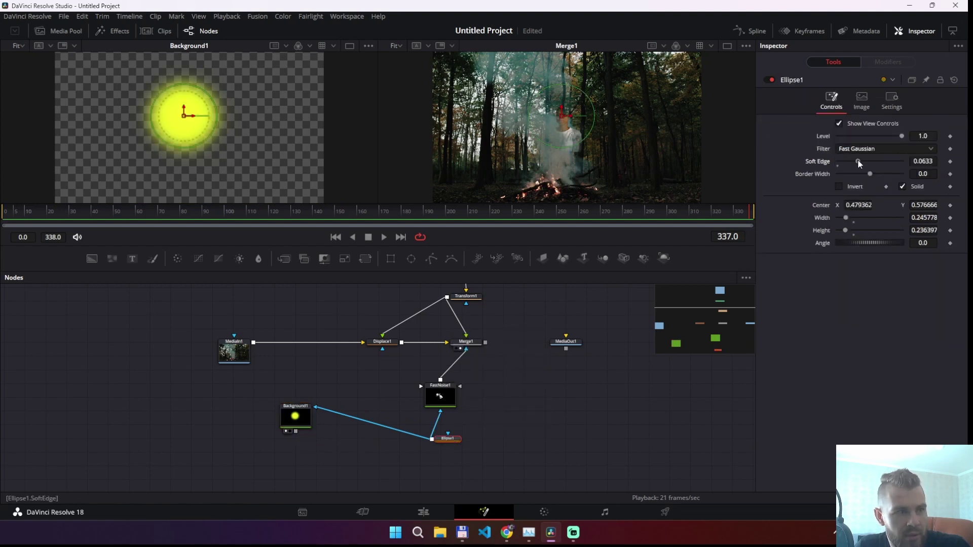
pyautogui.moveTo(858, 162)
pyautogui.mouseDown()
pyautogui.moveTo(838, 166)
pyautogui.moveTo(858, 166)
pyautogui.mouseUp()
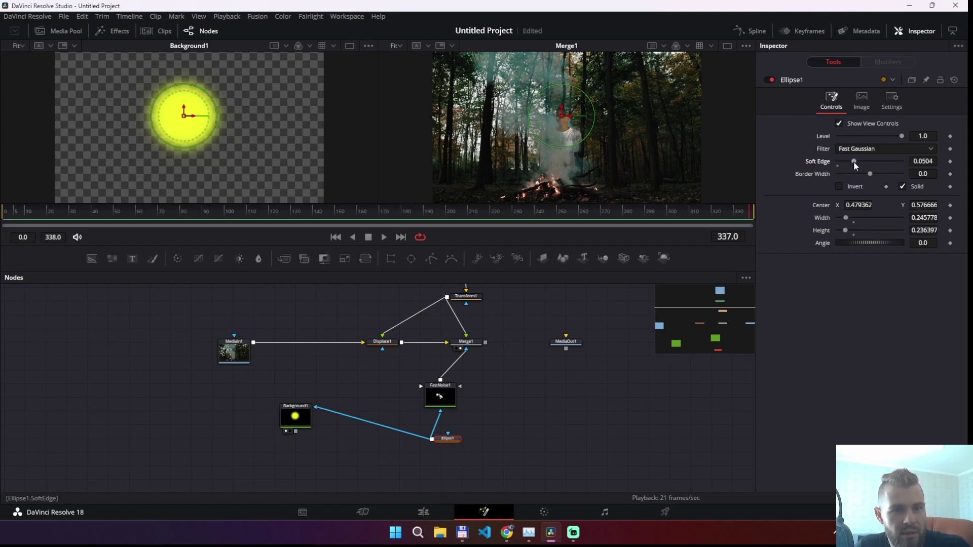
pyautogui.click(287, 421)
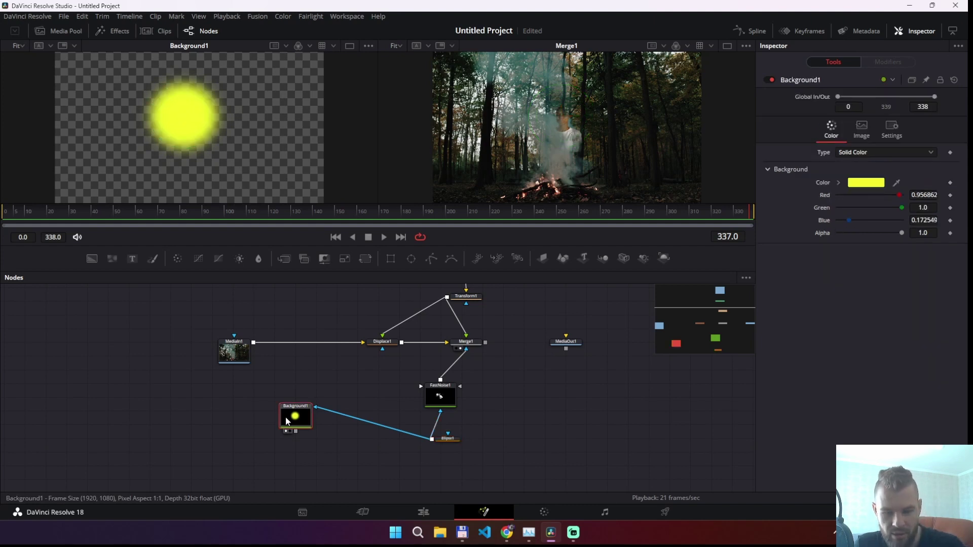
pyautogui.press('Delete')
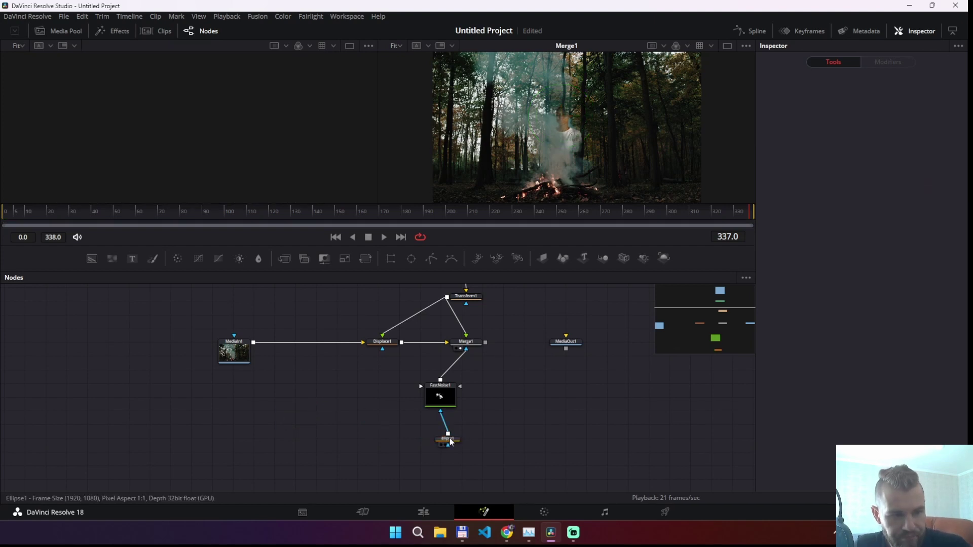
# - Connect Ellipse1's output to Displace1's effect mask input
pyautogui.moveTo(449, 442); pyautogui.dragTo(443, 443)
pyautogui.scroll(1, 592, 128)
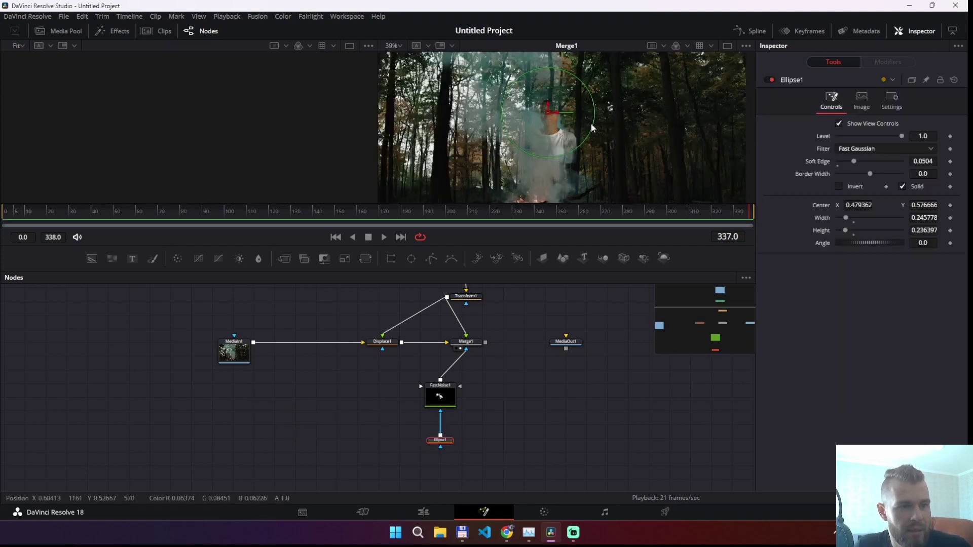
pyautogui.scroll(1, 591, 128)
pyautogui.click(536, 429)
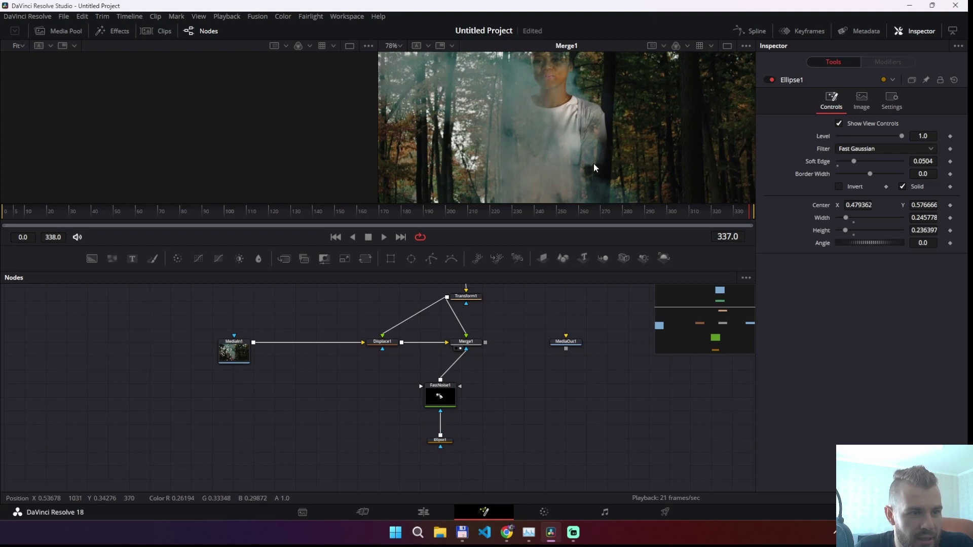
pyautogui.click(389, 346)
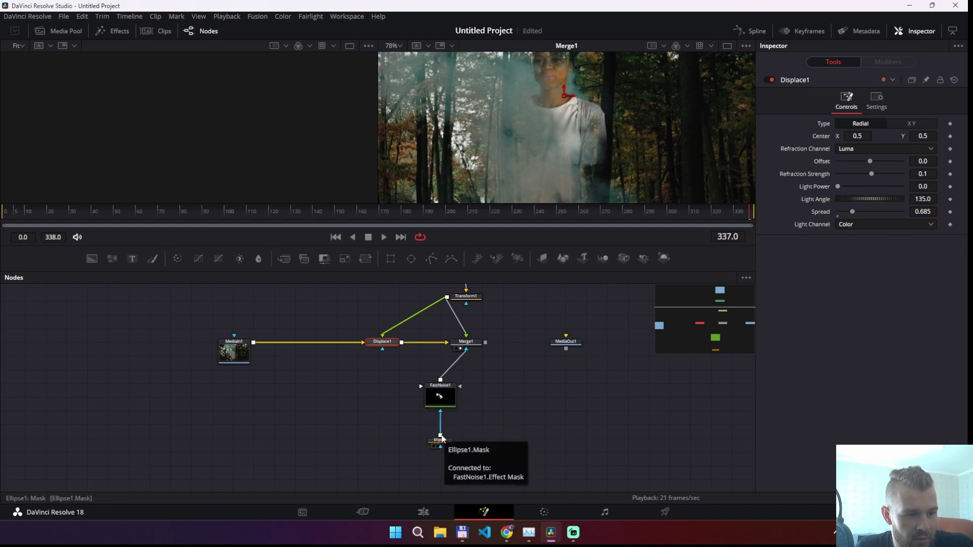
pyautogui.moveTo(440, 437); pyautogui.dragTo(383, 351)
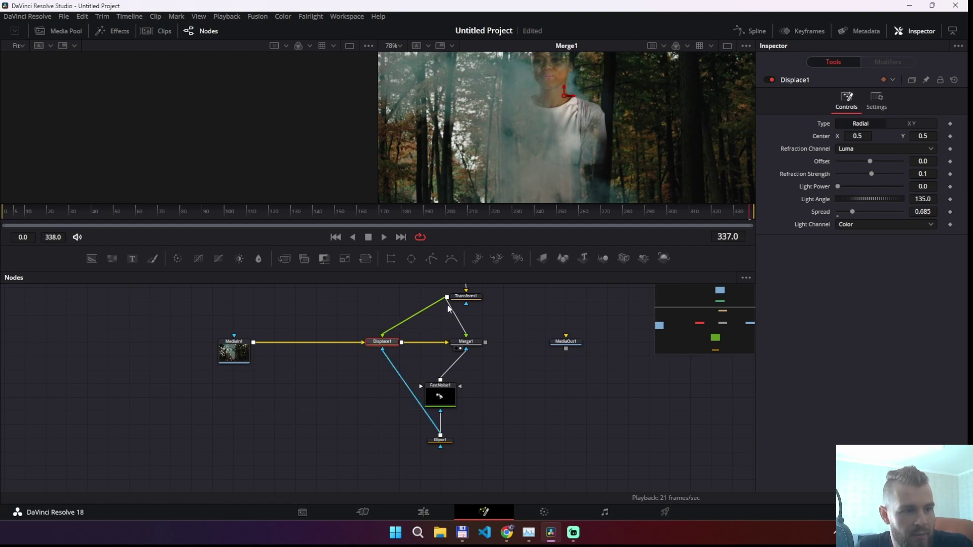
# - Shrink the ellipse to about 0.216 by 0.208 and lower its Soft Edge to 0.0161
pyautogui.click(438, 441)
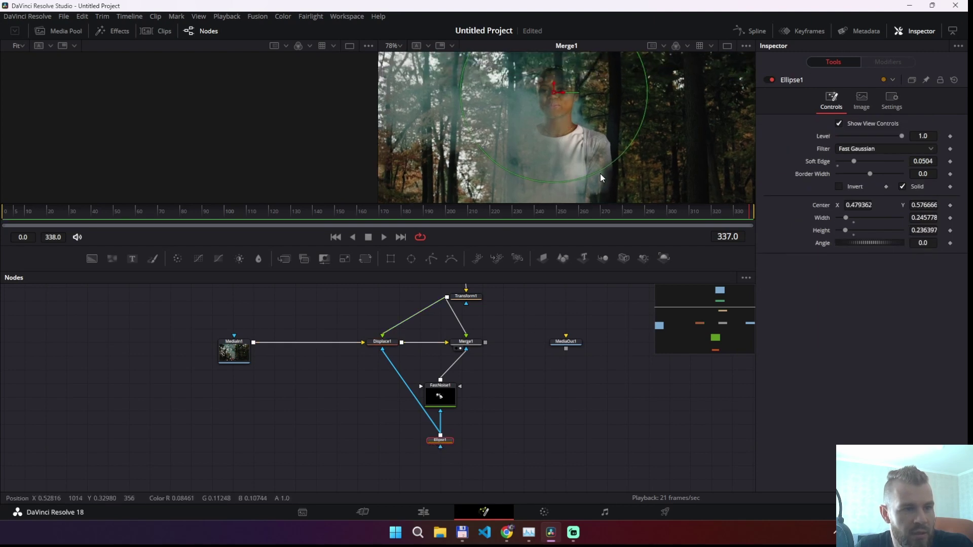
pyautogui.moveTo(624, 153); pyautogui.dragTo(616, 146)
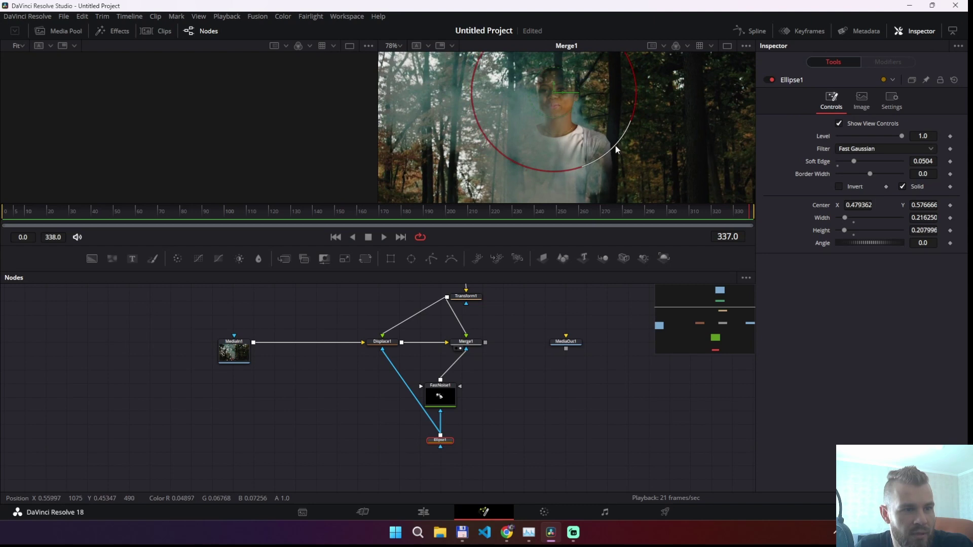
pyautogui.moveTo(475, 170); pyautogui.dragTo(491, 160)
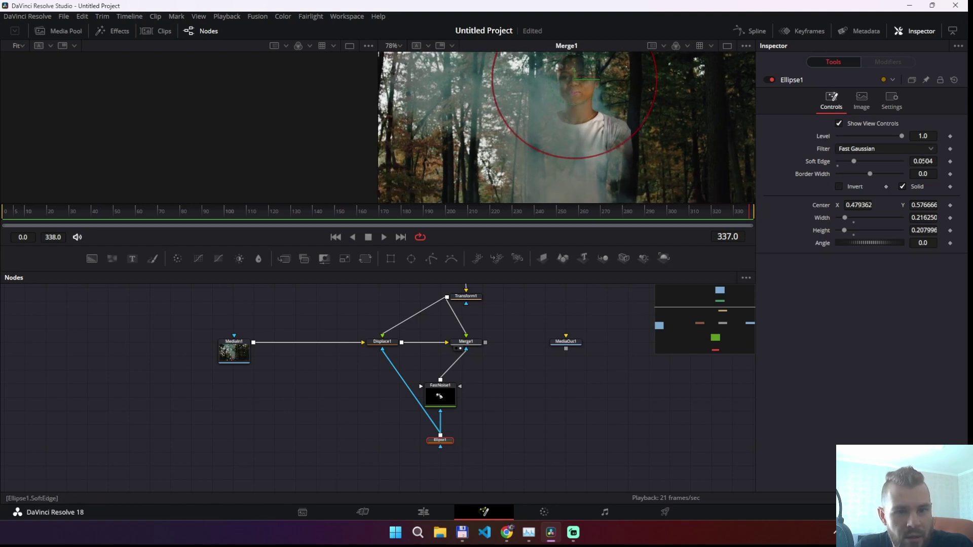
pyautogui.moveTo(922, 161); pyautogui.dragTo(912, 161)
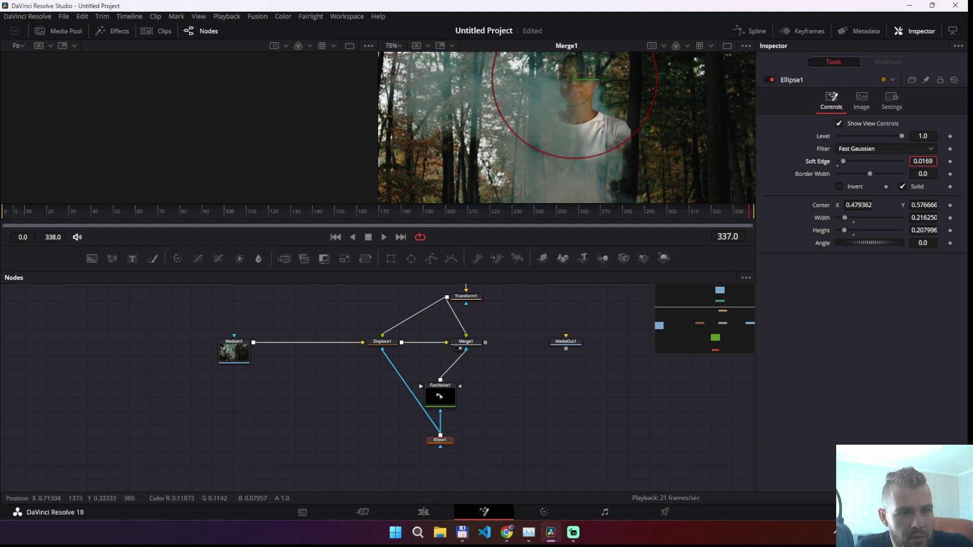
pyautogui.moveTo(922, 161); pyautogui.dragTo(921, 161)
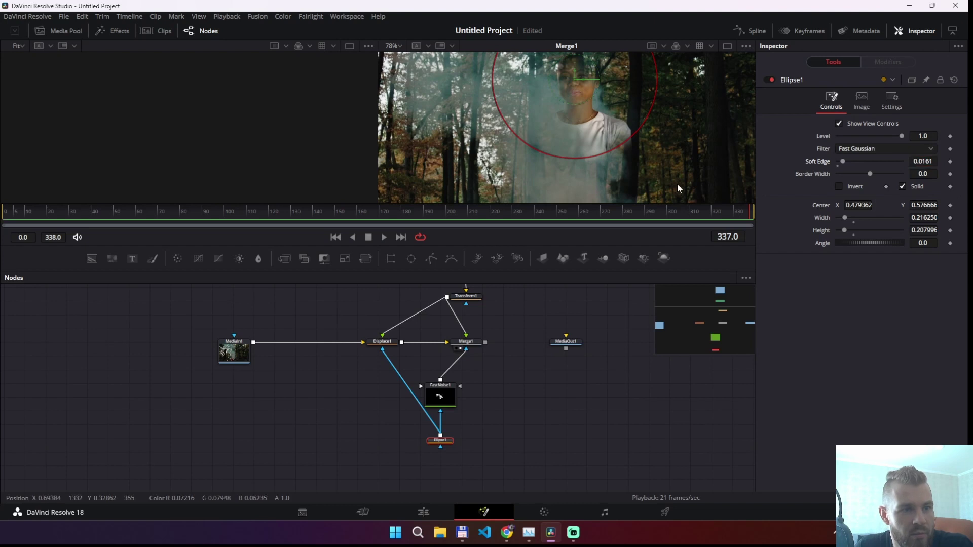
pyautogui.moveTo(677, 184)
pyautogui.mouseDown()
pyautogui.moveTo(646, 135)
pyautogui.moveTo(631, 163)
pyautogui.mouseUp()
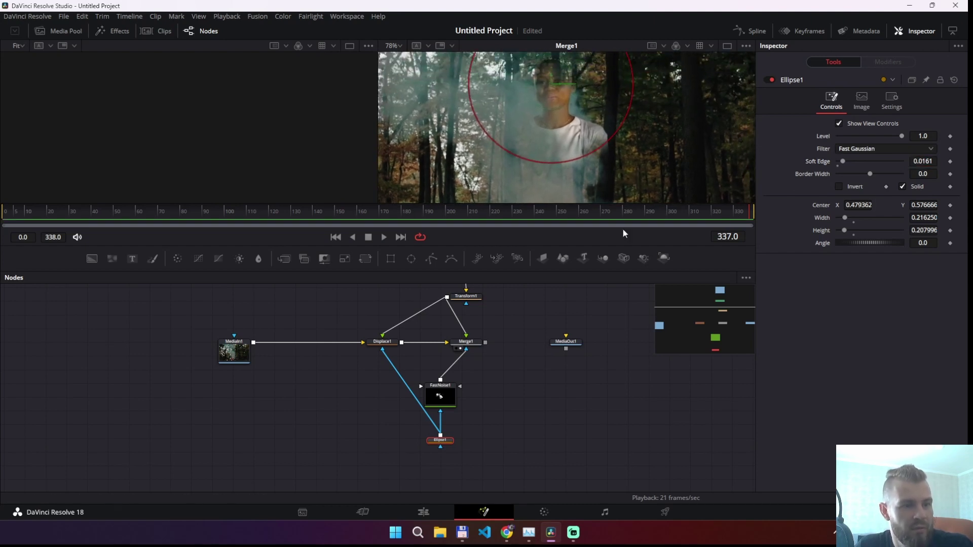
pyautogui.click(545, 429)
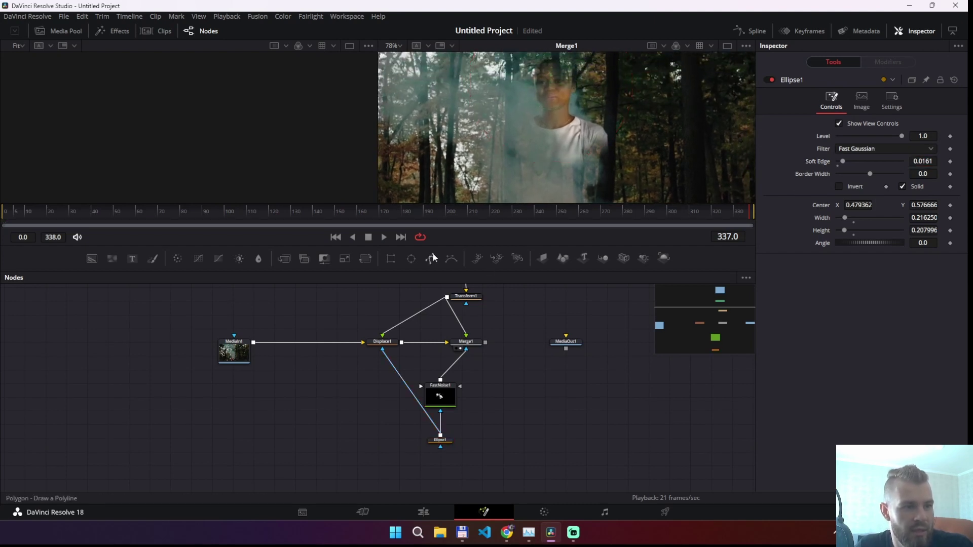
# - Play the composite from frame 0 to frame 269 in a taller viewer
pyautogui.click(337, 240)
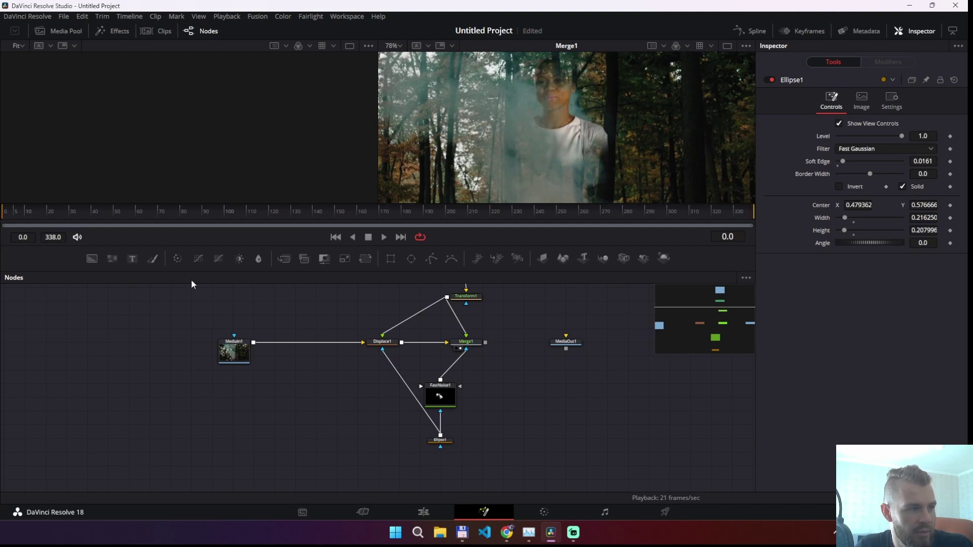
pyautogui.scroll(3, 195, 397)
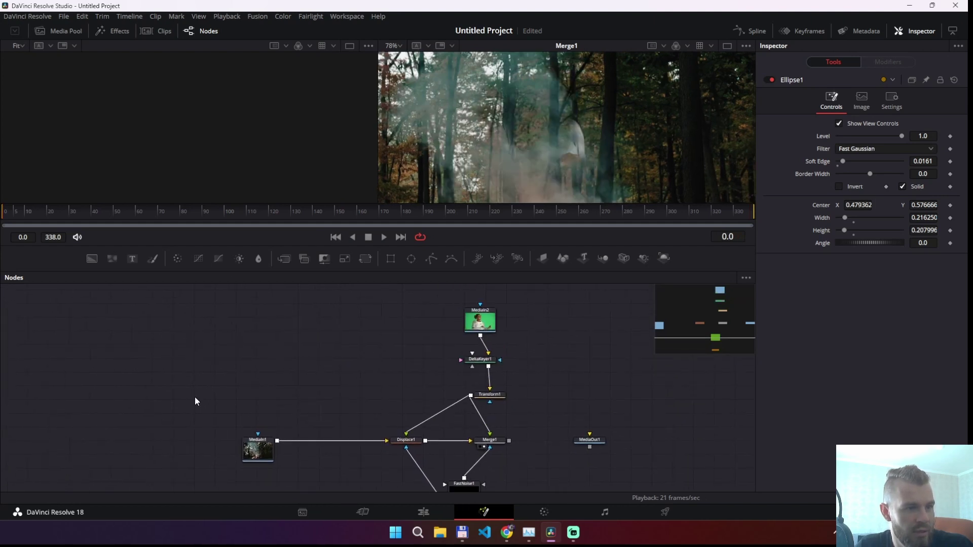
pyautogui.click(386, 237)
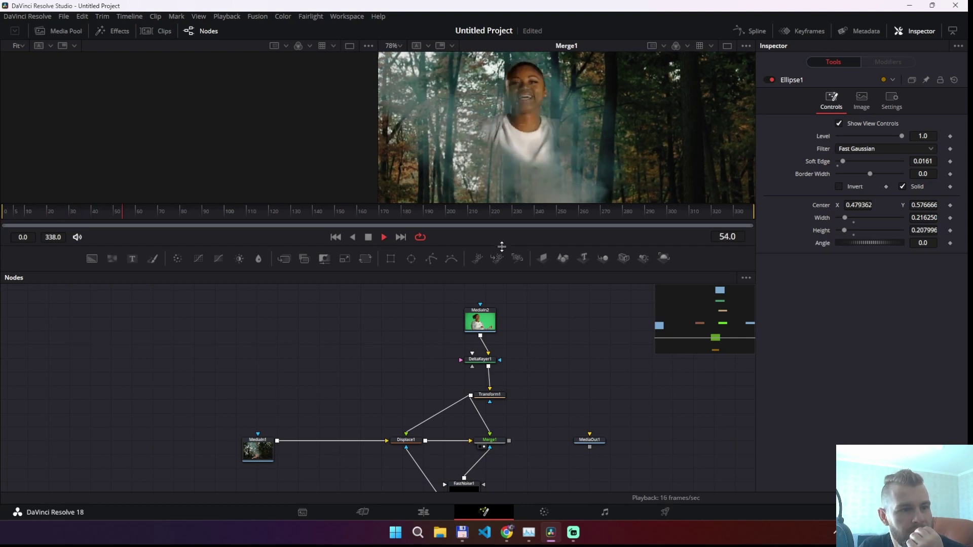
pyautogui.moveTo(501, 247); pyautogui.dragTo(502, 300)
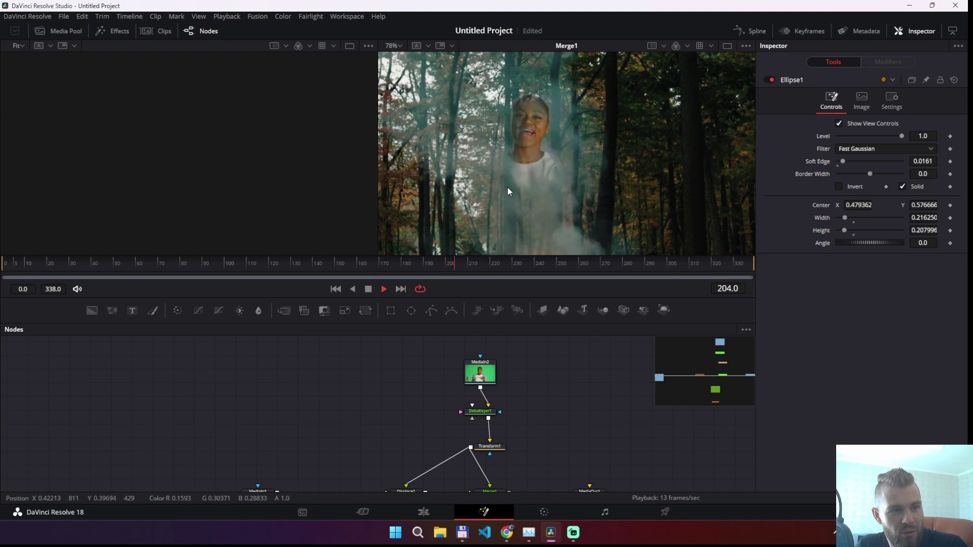
pyautogui.click(368, 293)
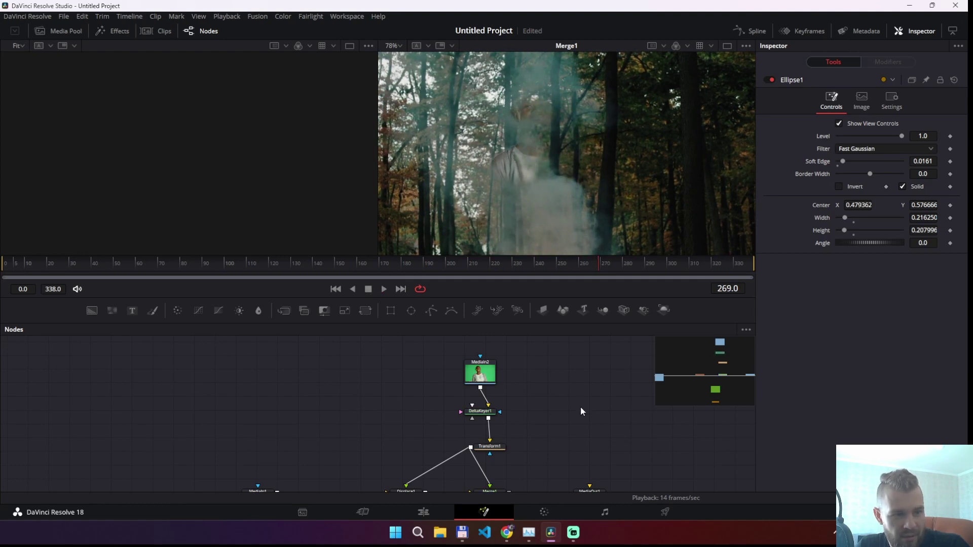
pyautogui.moveTo(581, 410); pyautogui.dragTo(517, 396)
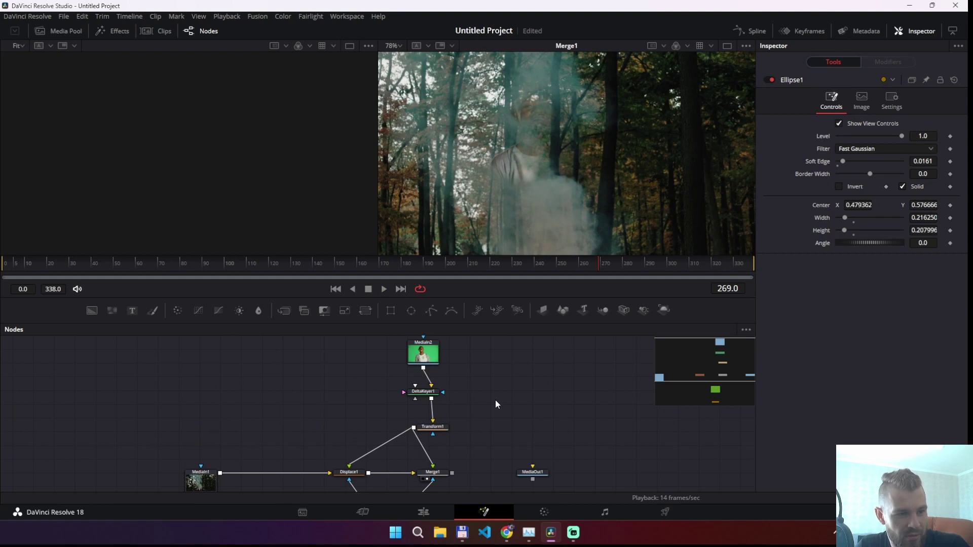
pyautogui.moveTo(496, 404); pyautogui.dragTo(460, 382)
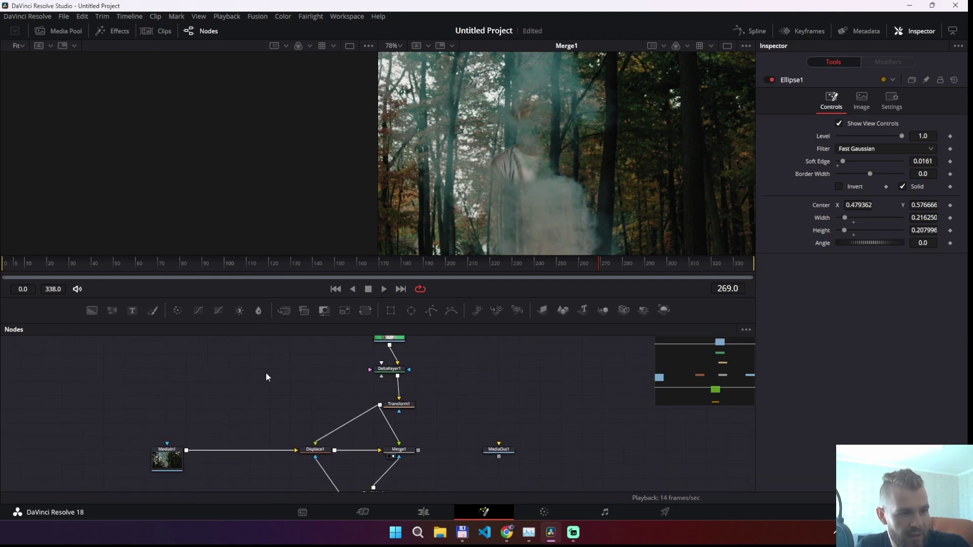
# - Add a Glow node by searching the tool list for 'glo'
pyautogui.hotkey('shift', 'space')
pyautogui.write('disp')
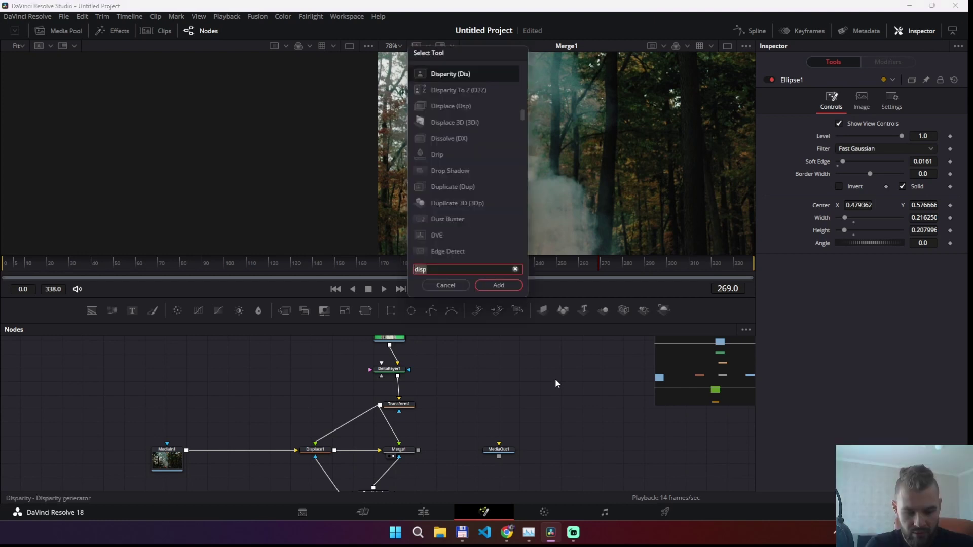
pyautogui.press('BackSpace')
pyautogui.press('BackSpace')
pyautogui.press('BackSpace')
pyautogui.write('glo')
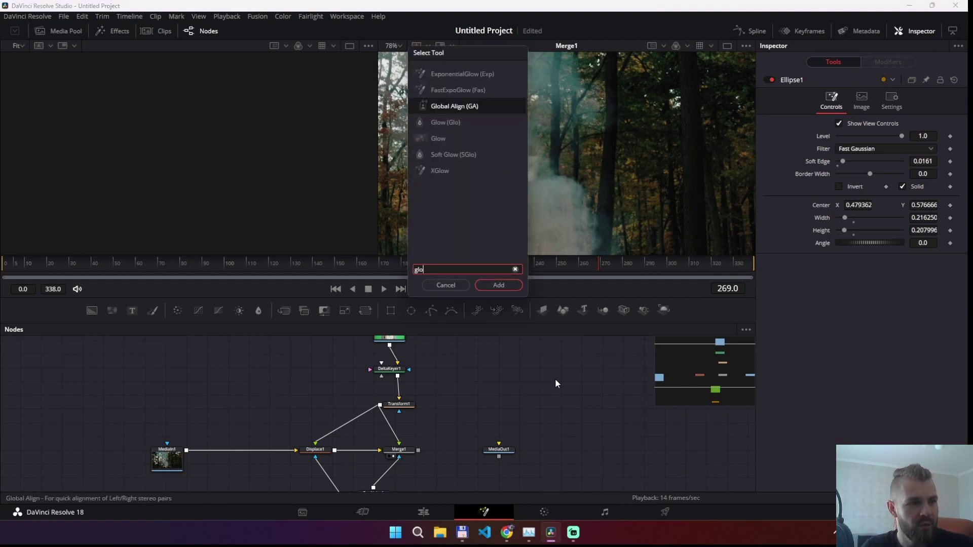
pyautogui.press('Down')
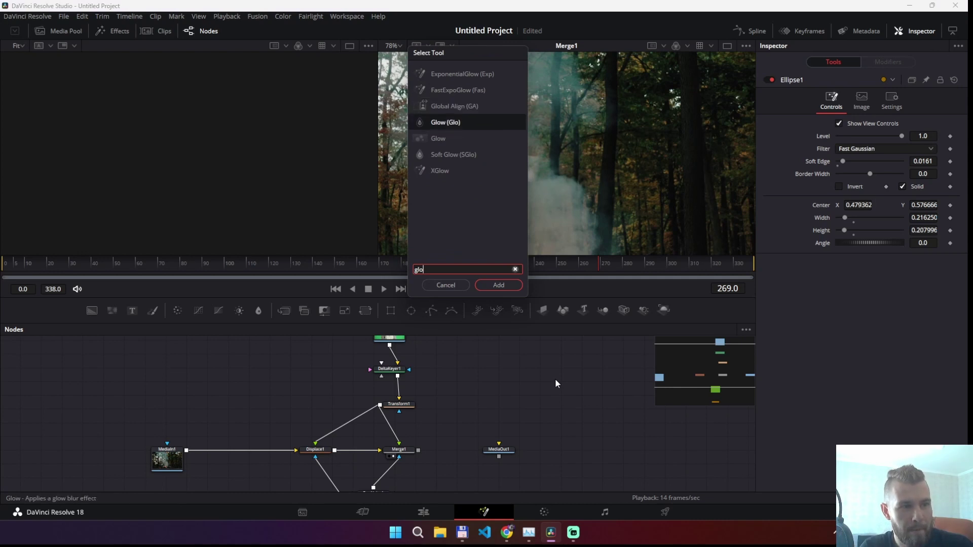
pyautogui.press('Return')
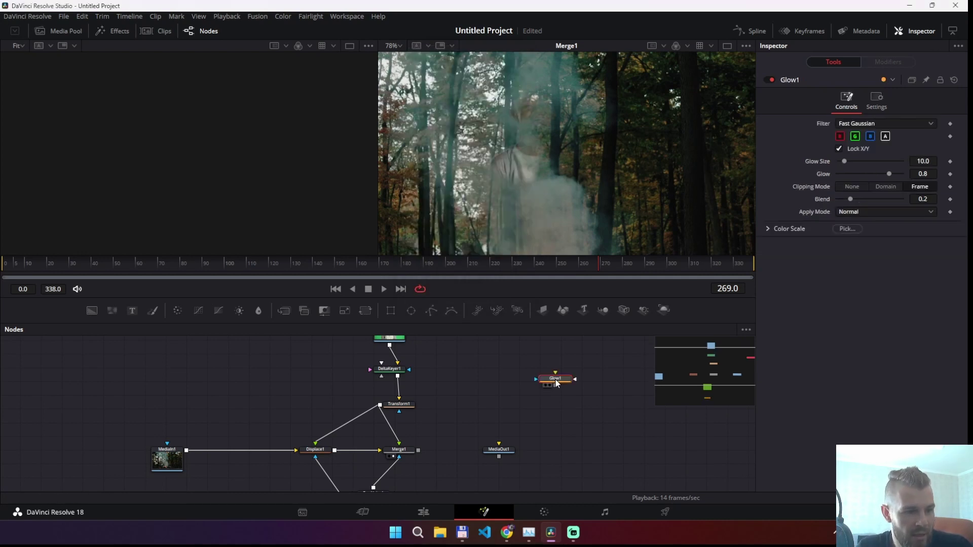
# - Insert Glow1 between Transform1 and Merge1 and raise its Glow Size to about 40.2
pyautogui.moveTo(556, 384); pyautogui.dragTo(499, 409)
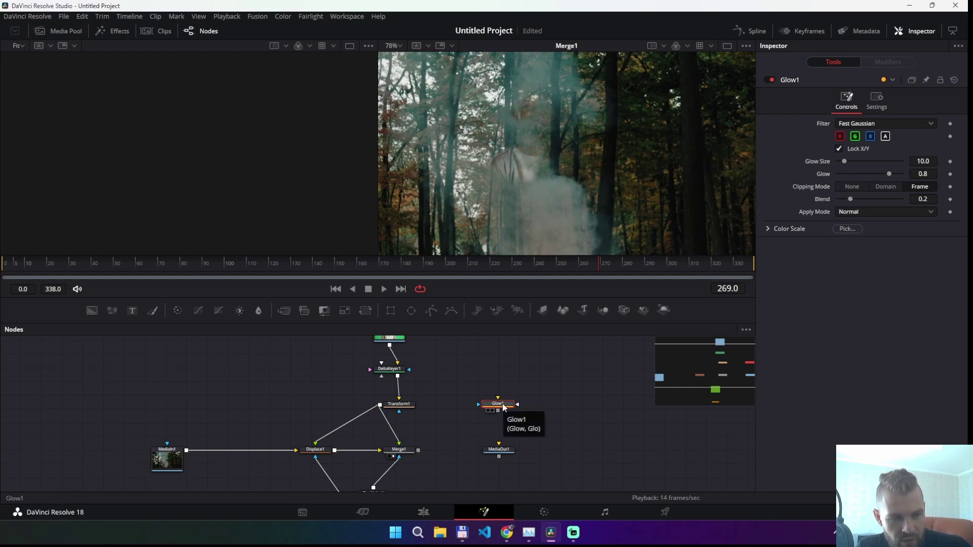
pyautogui.moveTo(503, 406); pyautogui.dragTo(393, 429)
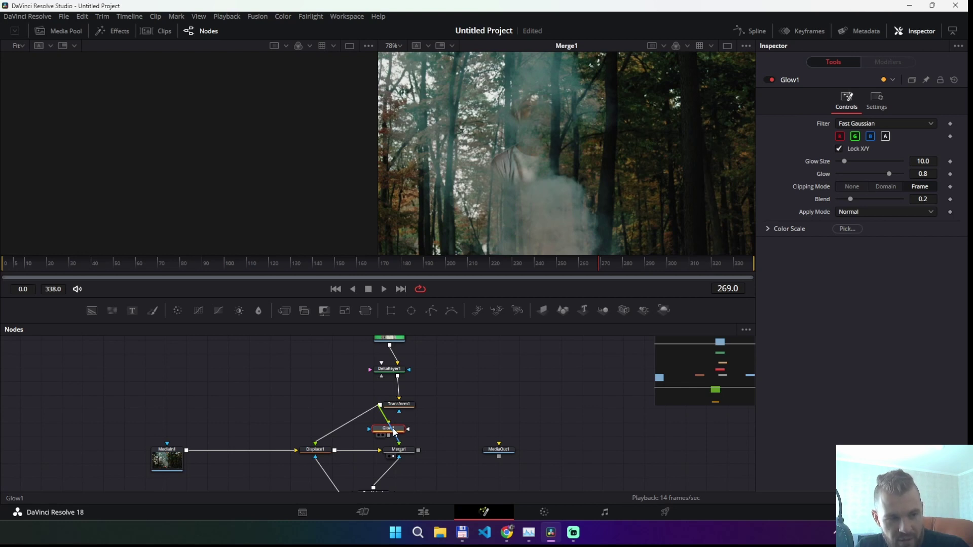
pyautogui.moveTo(395, 431); pyautogui.dragTo(395, 432)
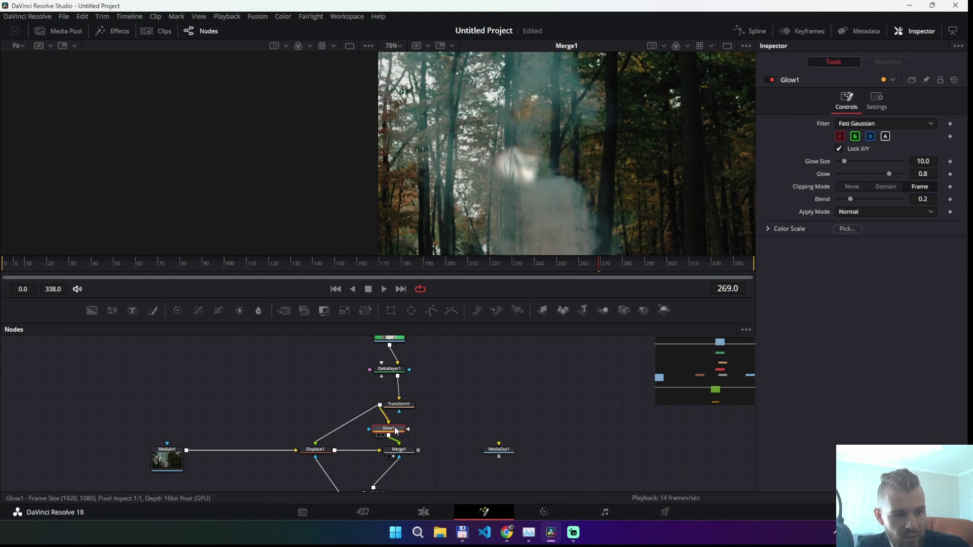
pyautogui.moveTo(395, 432); pyautogui.dragTo(514, 425)
pyautogui.hotkey('ctrl', 'z')
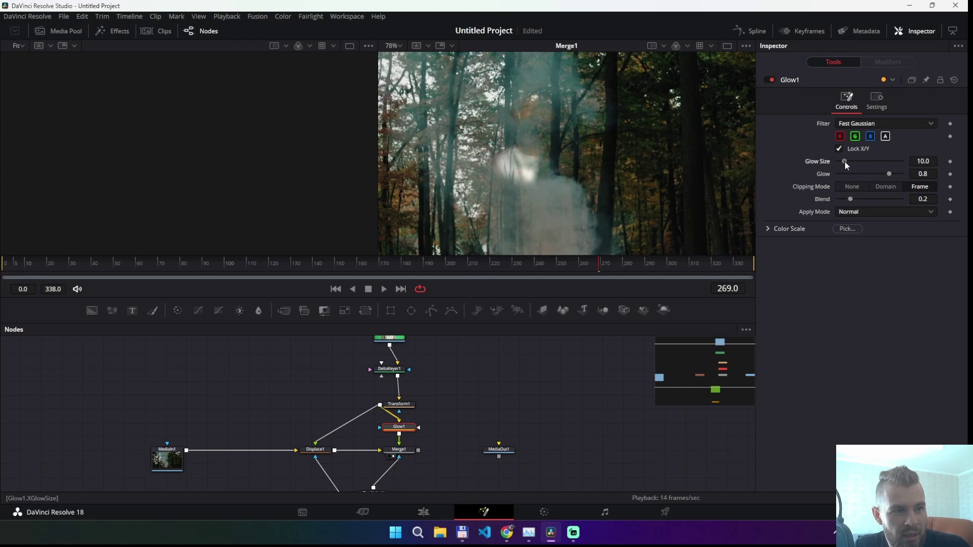
pyautogui.moveTo(844, 161); pyautogui.dragTo(876, 163)
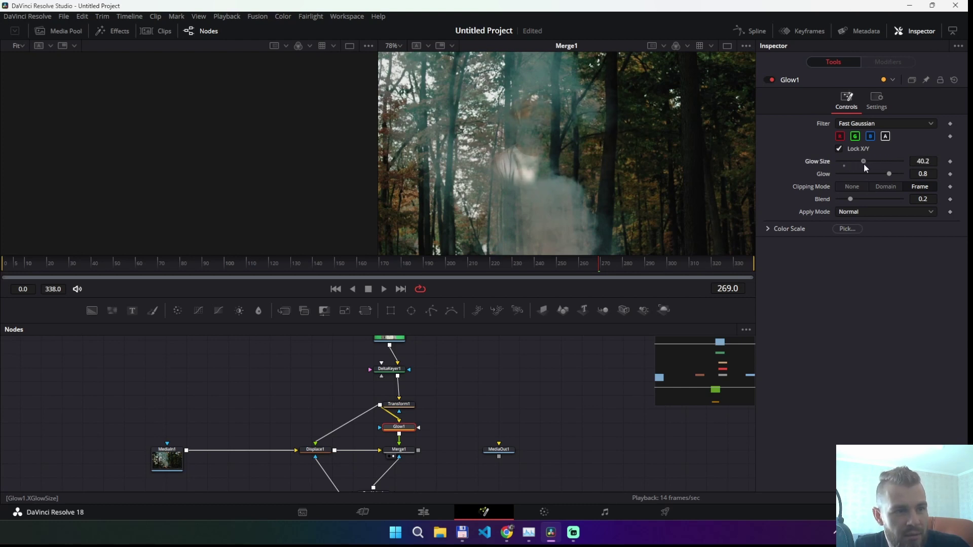
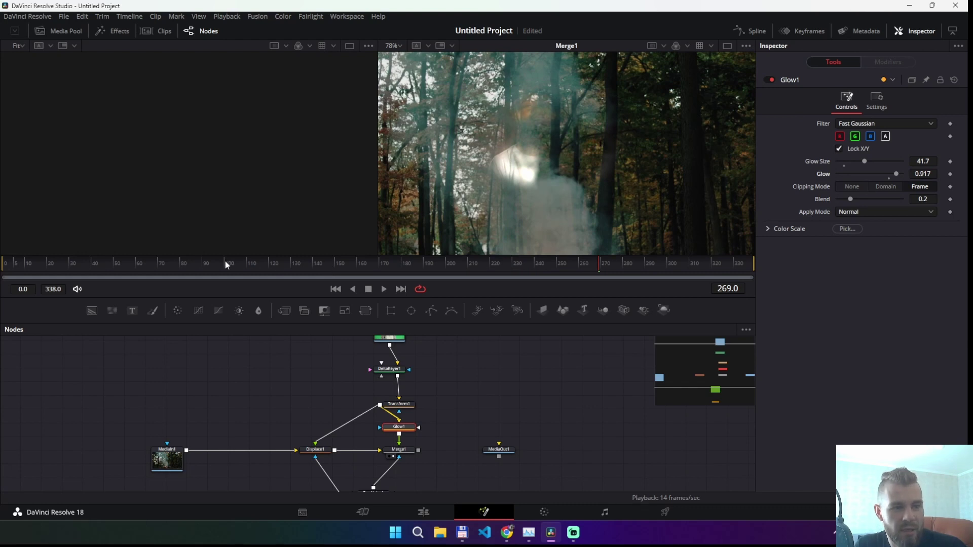
# - Save the project and preview the composite from frame 19 to frame 153
pyautogui.hotkey('ctrl', 's')
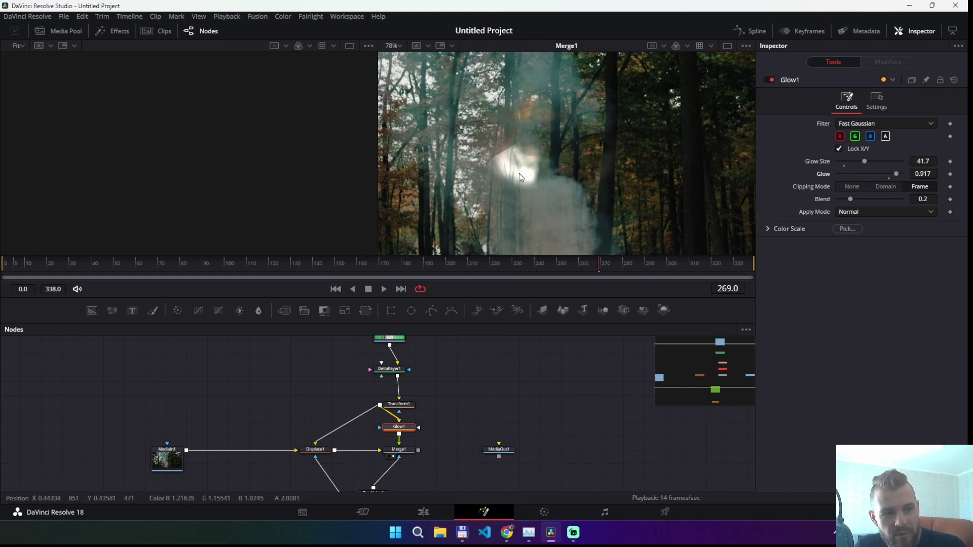
pyautogui.click(45, 266)
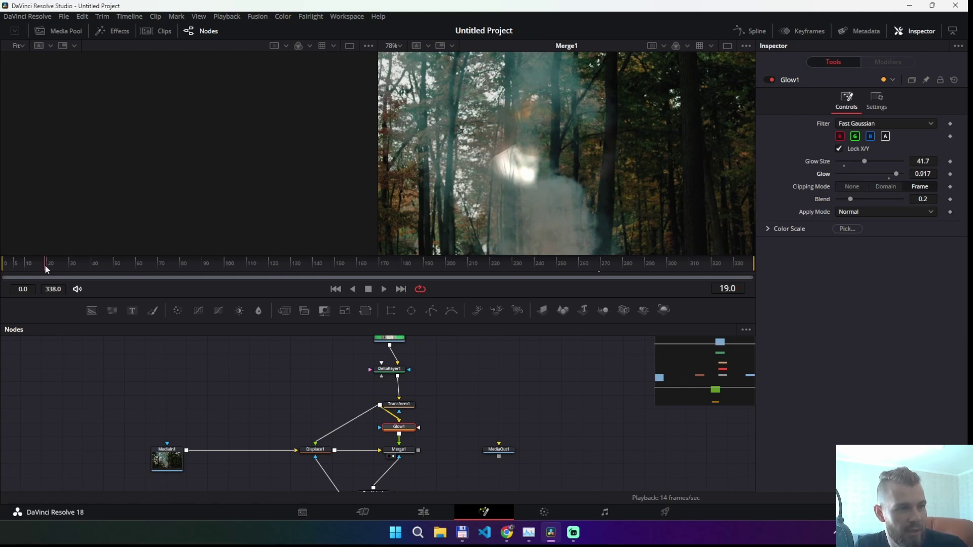
pyautogui.press('space')
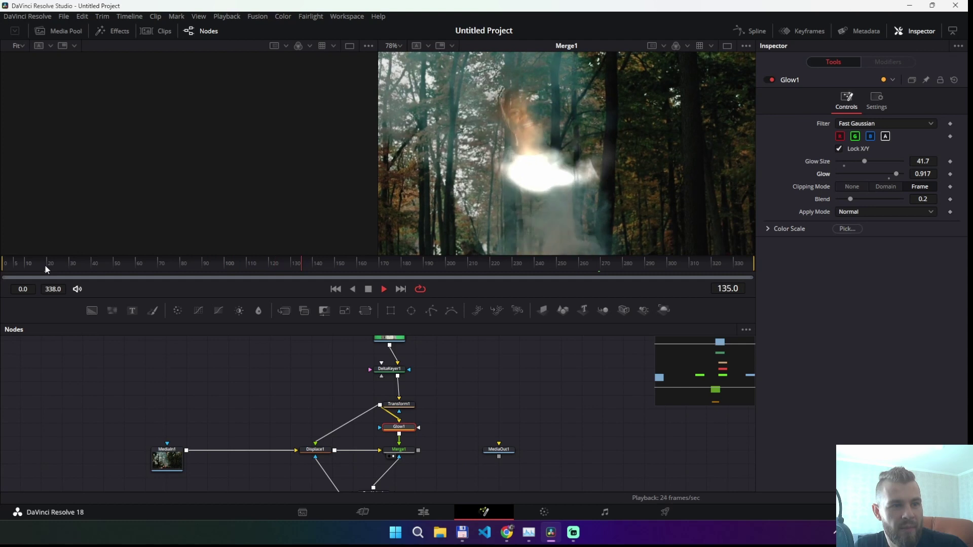
pyautogui.press('space')
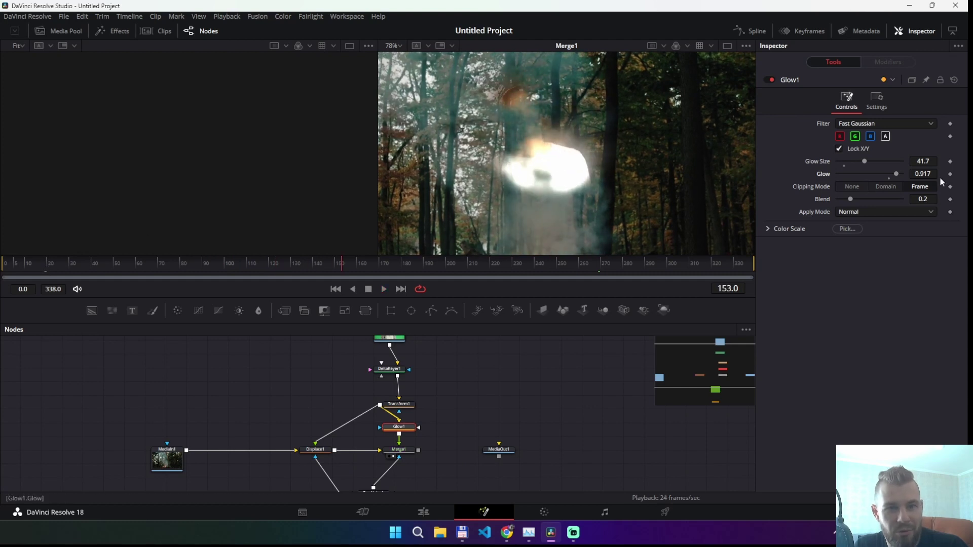
# - Lower the Glow1 glow strength from 0.917 to 0.794 and play back to review it
pyautogui.moveTo(922, 174); pyautogui.dragTo(910, 174)
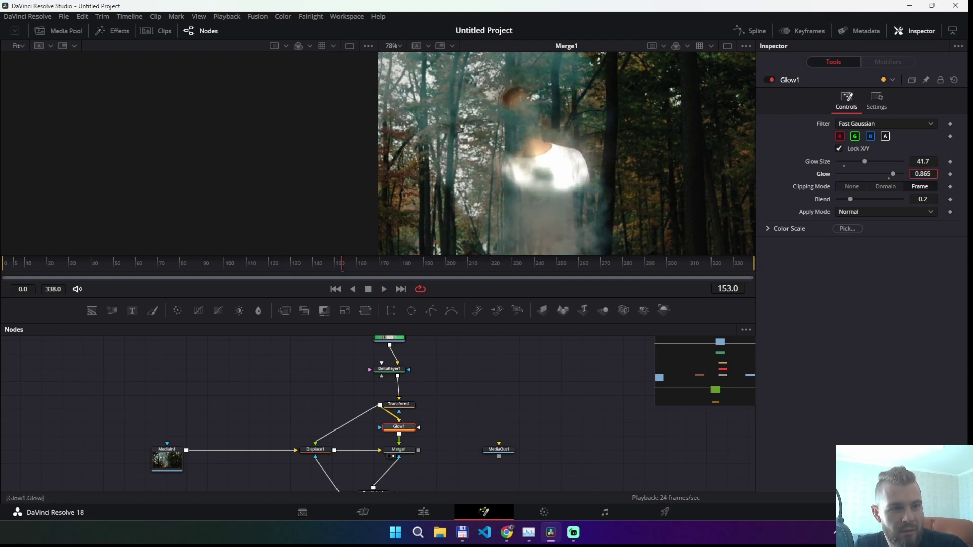
pyautogui.moveTo(923, 174); pyautogui.dragTo(917, 174)
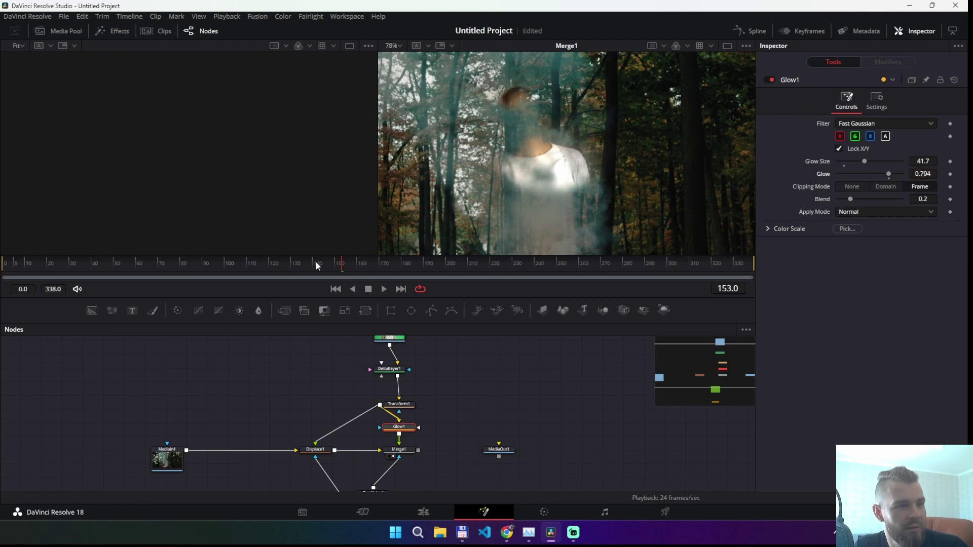
pyautogui.press('space')
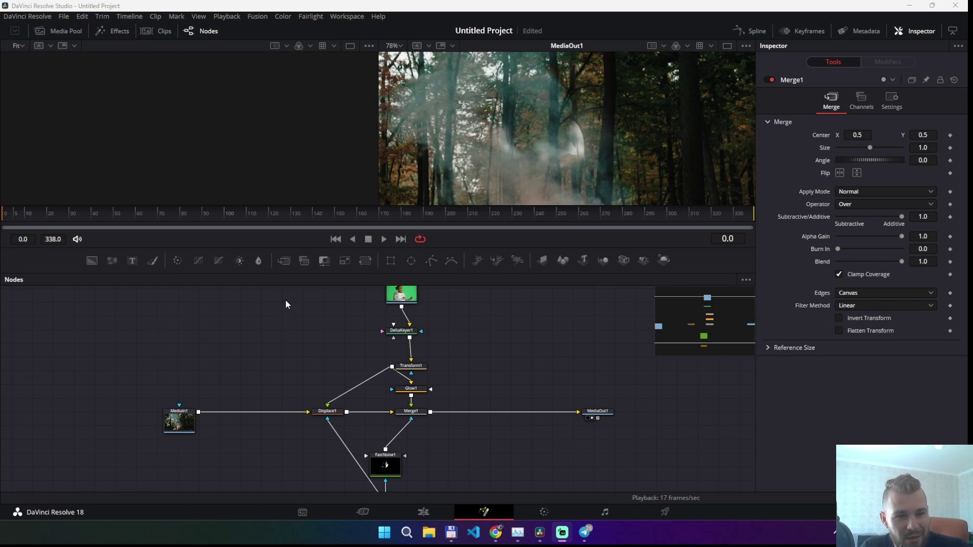
# - Select MediaIn2 and DeltaKeyer1 together and move them higher, leaving room above Transform1
pyautogui.scroll(2, 458, 371)
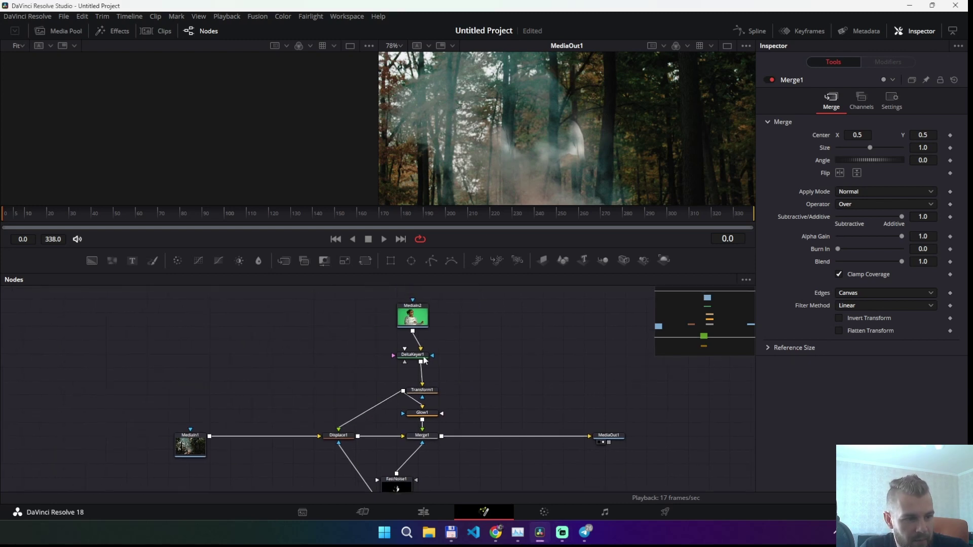
pyautogui.moveTo(387, 298)
pyautogui.mouseDown()
pyautogui.moveTo(443, 417)
pyautogui.moveTo(446, 403)
pyautogui.mouseUp()
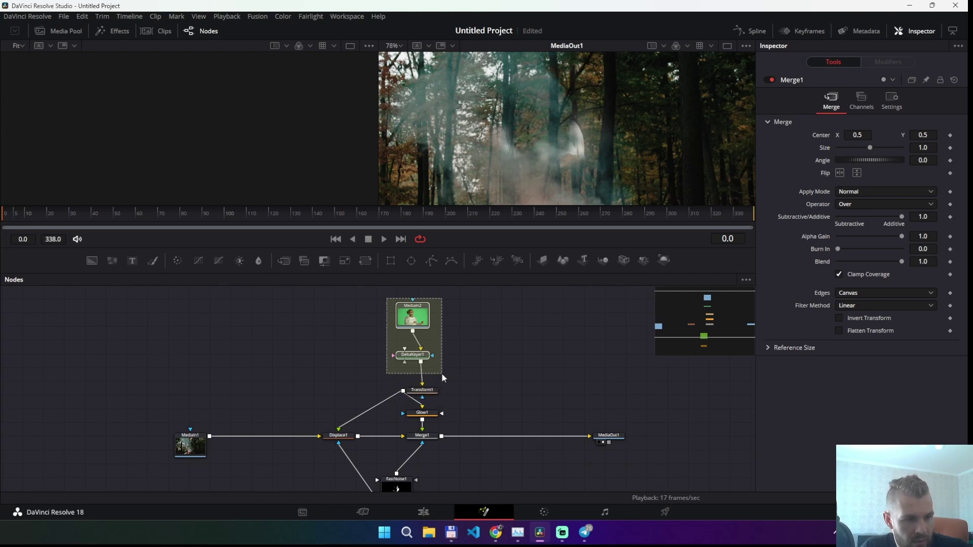
pyautogui.moveTo(447, 403); pyautogui.dragTo(424, 324)
# - Add a Color Corrector after DeltaKeyer1, placed between DeltaKeyer1 and Transform1
pyautogui.click(424, 324)
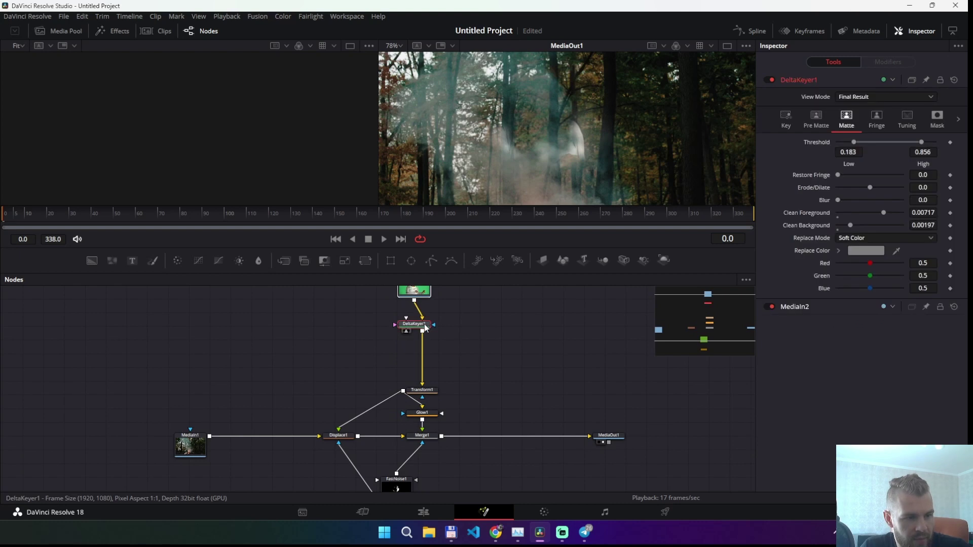
pyautogui.hotkey('shift', 'space')
pyautogui.write('trans')
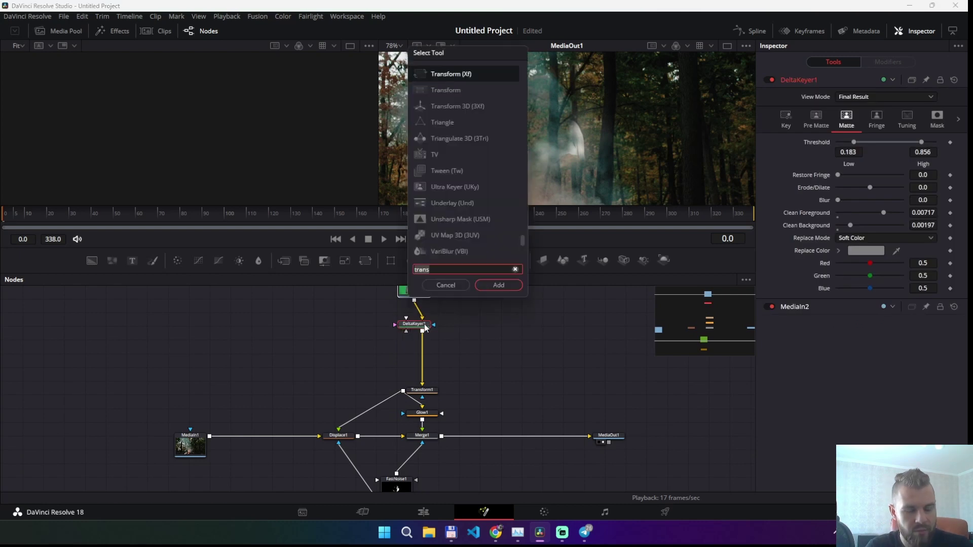
pyautogui.press('BackSpace')
pyautogui.press('BackSpace')
pyautogui.press('BackSpace')
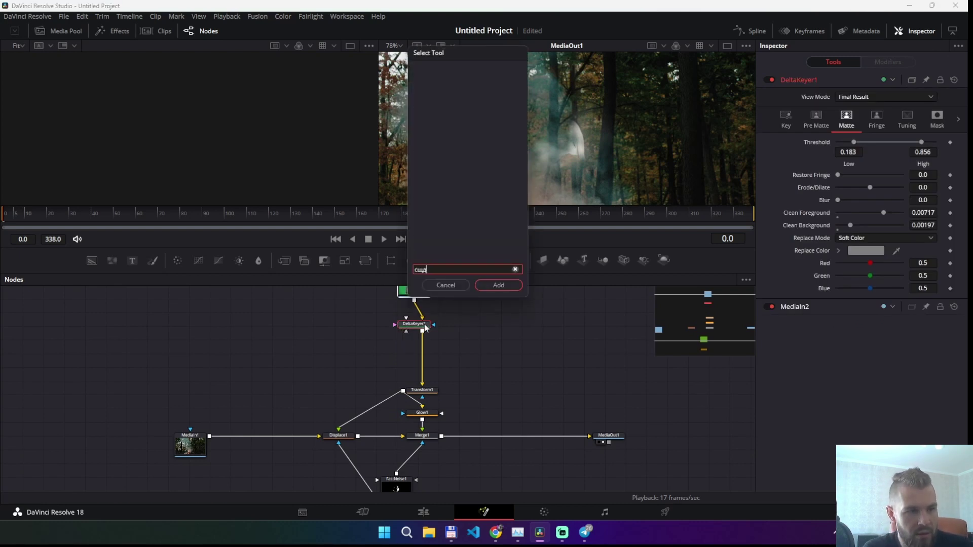
pyautogui.press('BackSpace')
pyautogui.press('BackSpace')
pyautogui.write('colo')
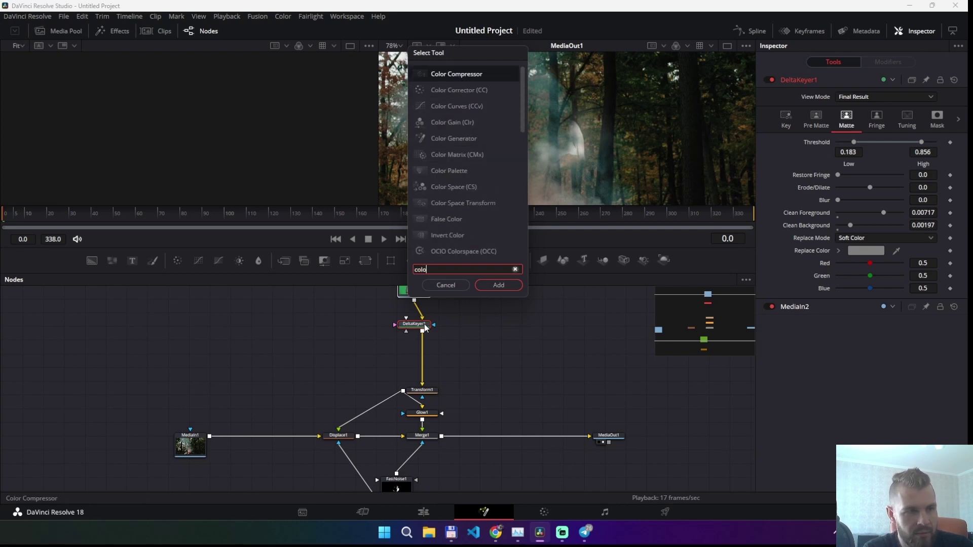
pyautogui.press('Return')
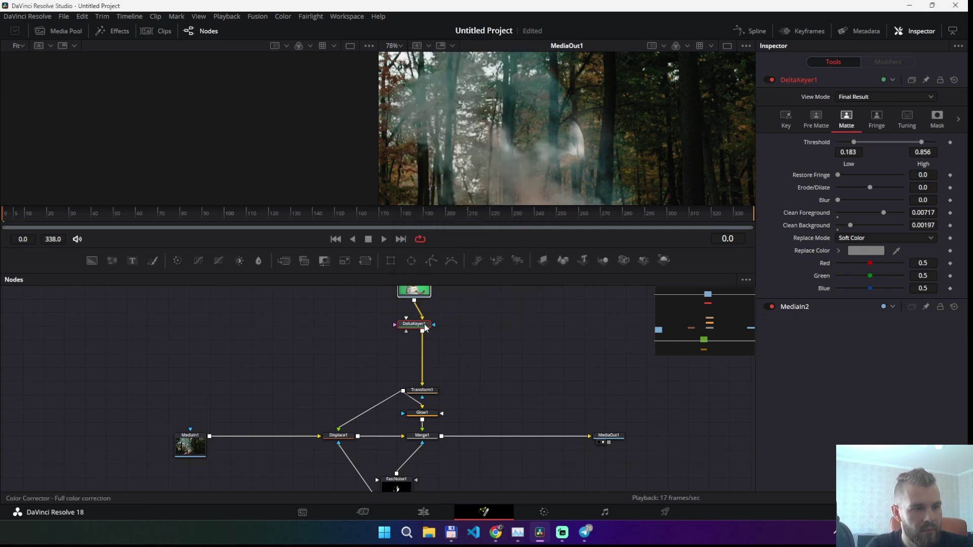
pyautogui.moveTo(415, 340); pyautogui.dragTo(423, 358)
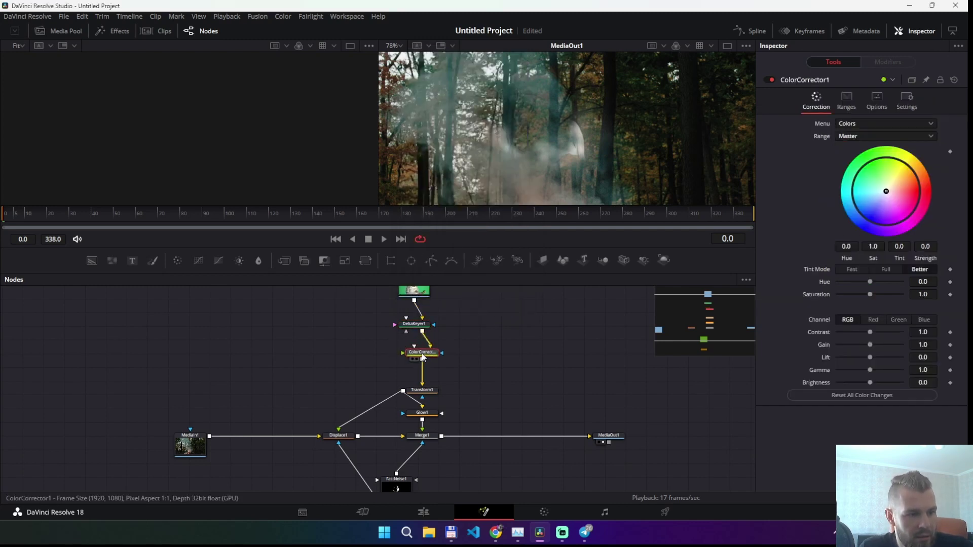
# - Grade the keyed figure to saturation 0.39, lift -0.14, contrast 0.63, then view the Merge1 composite
pyautogui.click(416, 359)
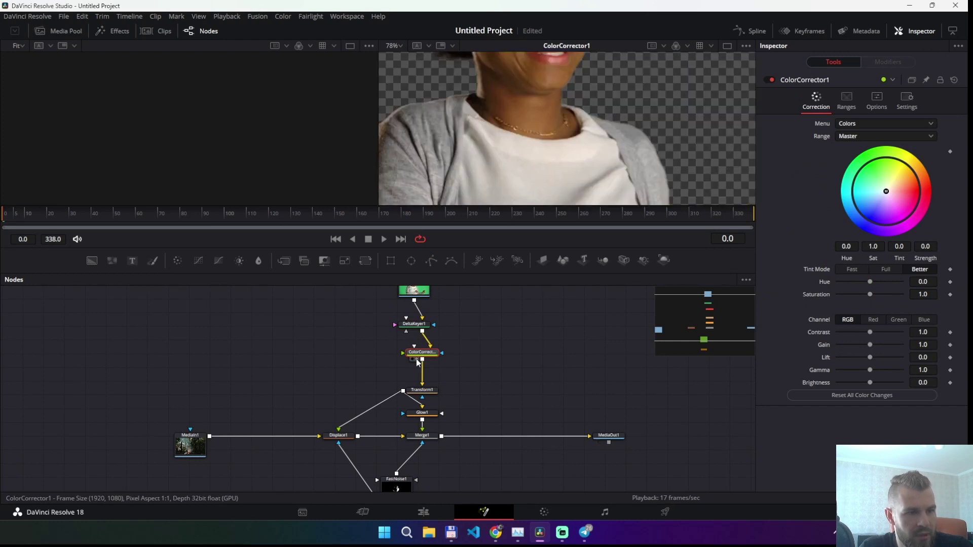
pyautogui.hotkey('ctrl', 'f')
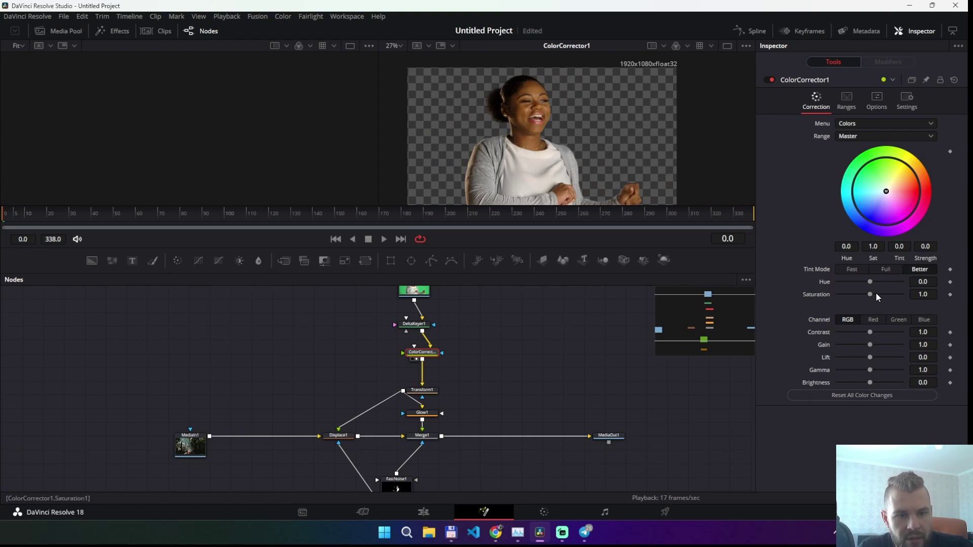
pyautogui.moveTo(870, 294); pyautogui.dragTo(856, 295)
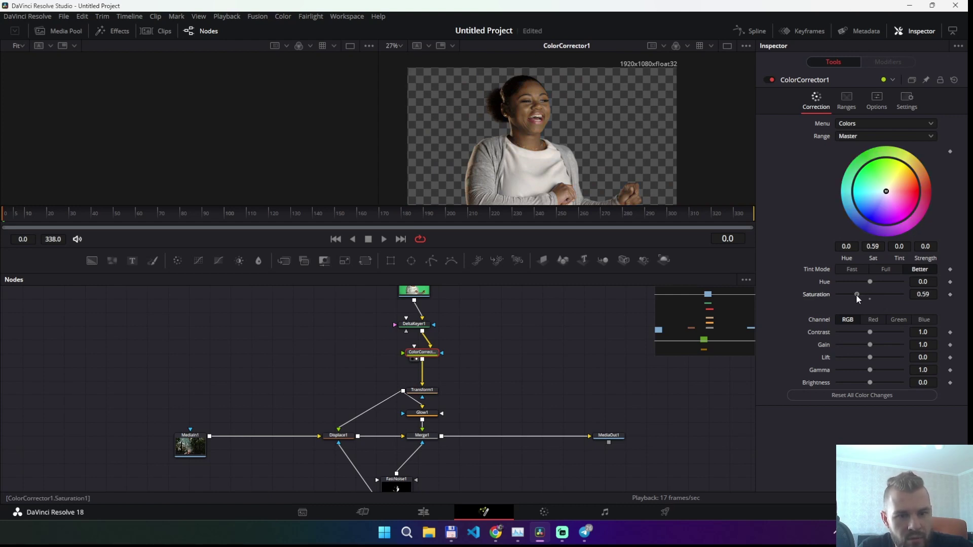
pyautogui.moveTo(856, 294); pyautogui.dragTo(847, 295)
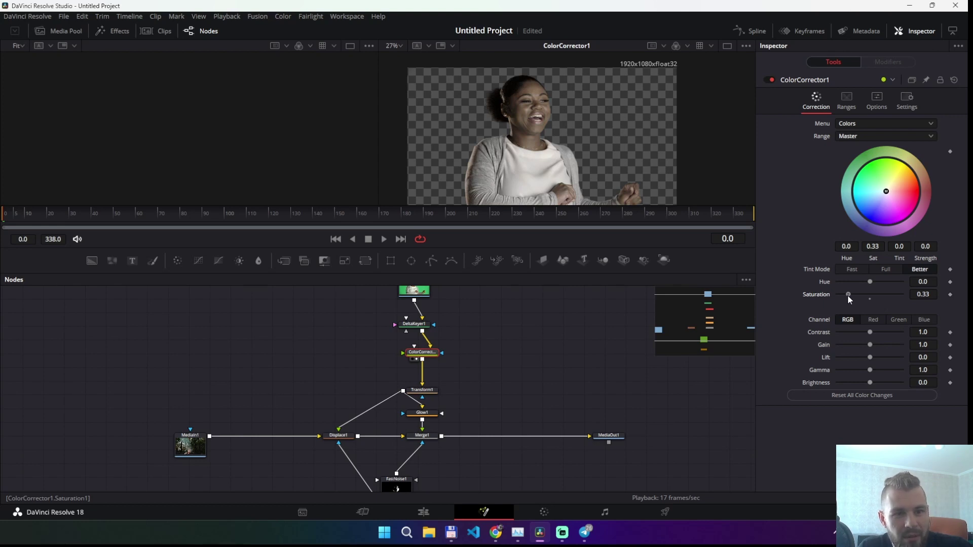
pyautogui.moveTo(847, 295); pyautogui.dragTo(849, 294)
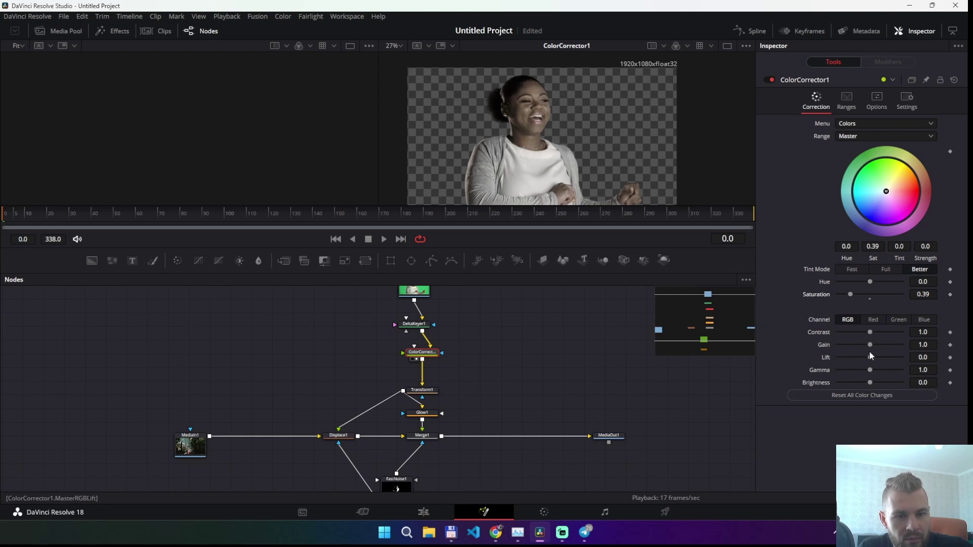
pyautogui.moveTo(869, 358); pyautogui.dragTo(865, 360)
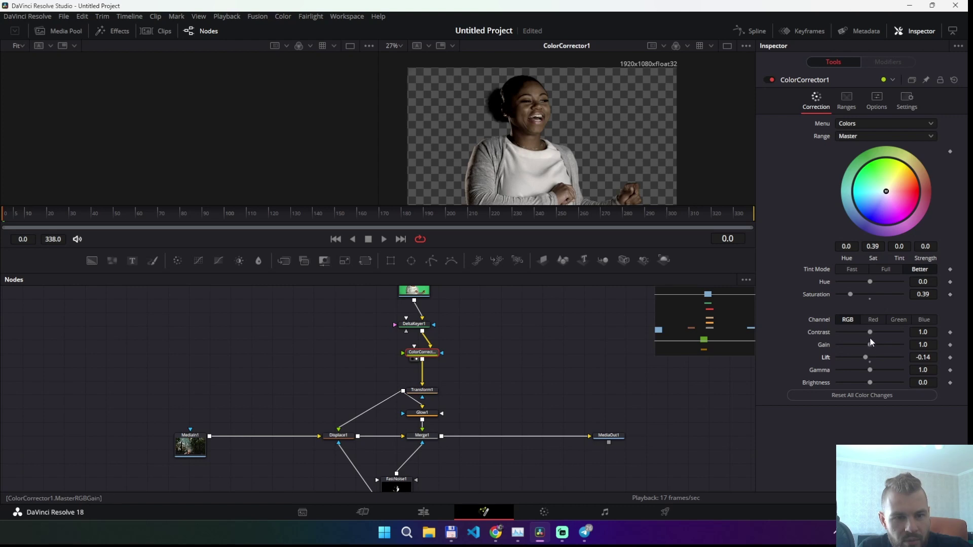
pyautogui.moveTo(868, 330); pyautogui.dragTo(864, 331)
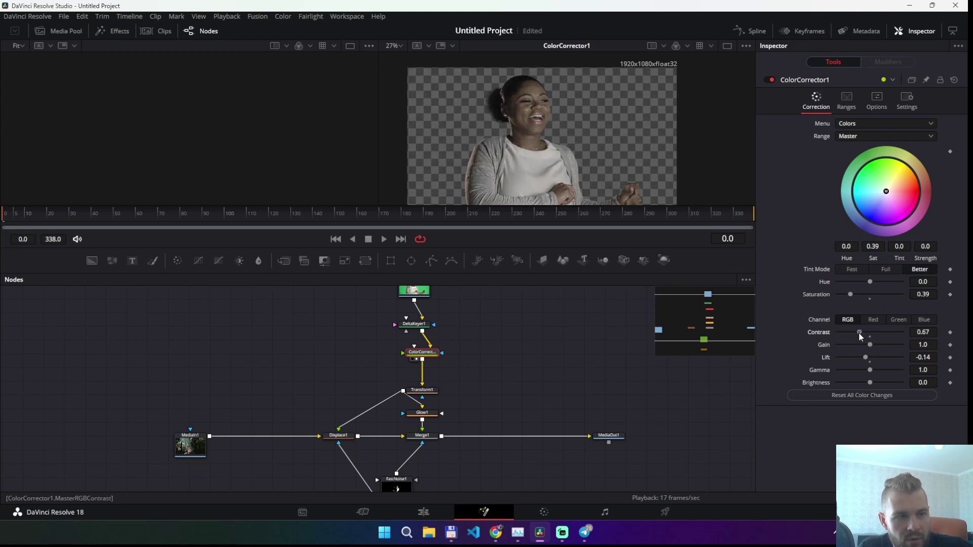
pyautogui.moveTo(858, 333); pyautogui.dragTo(857, 334)
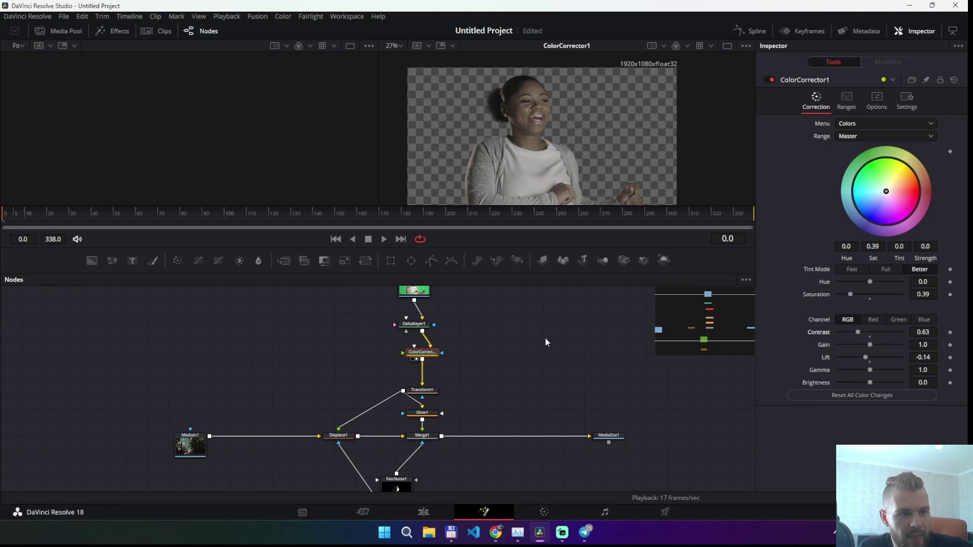
pyautogui.click(430, 437)
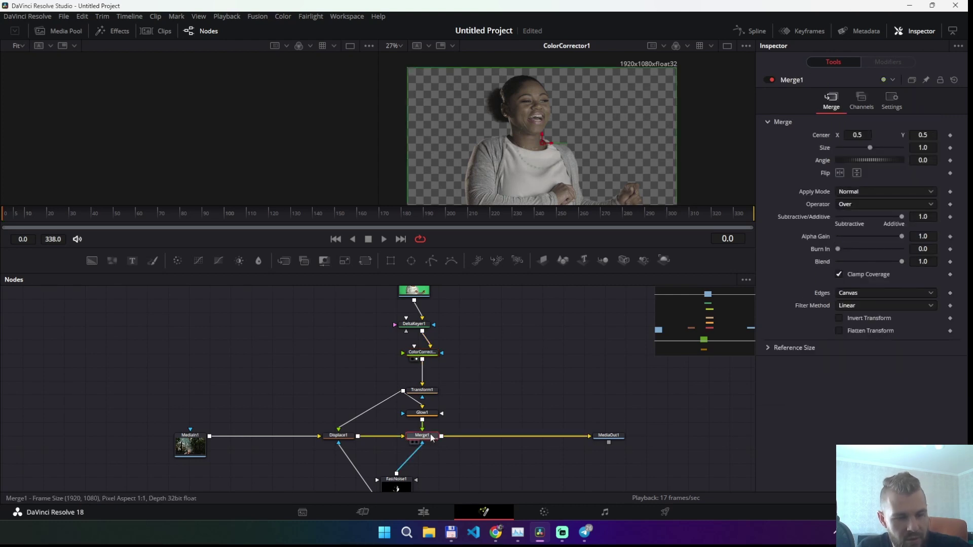
pyautogui.press('1')
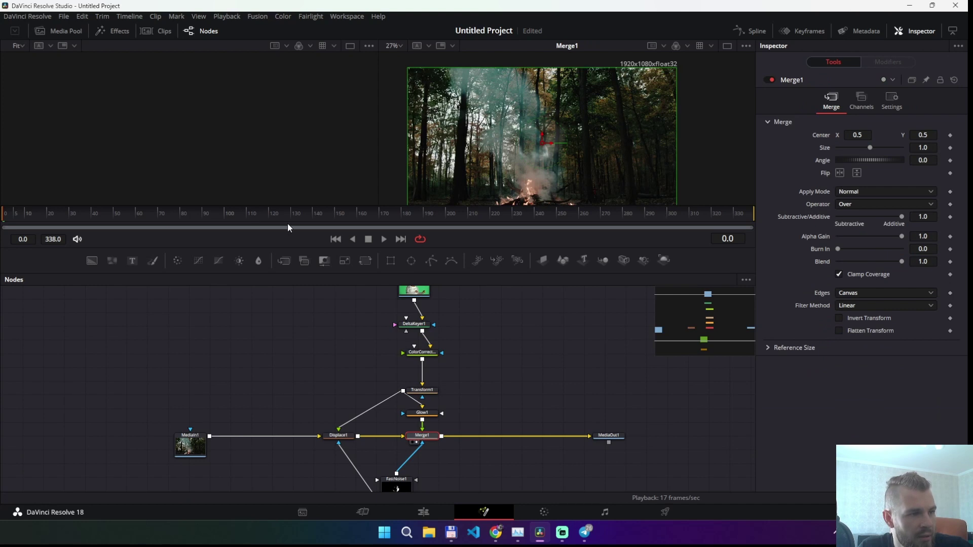
pyautogui.click(383, 238)
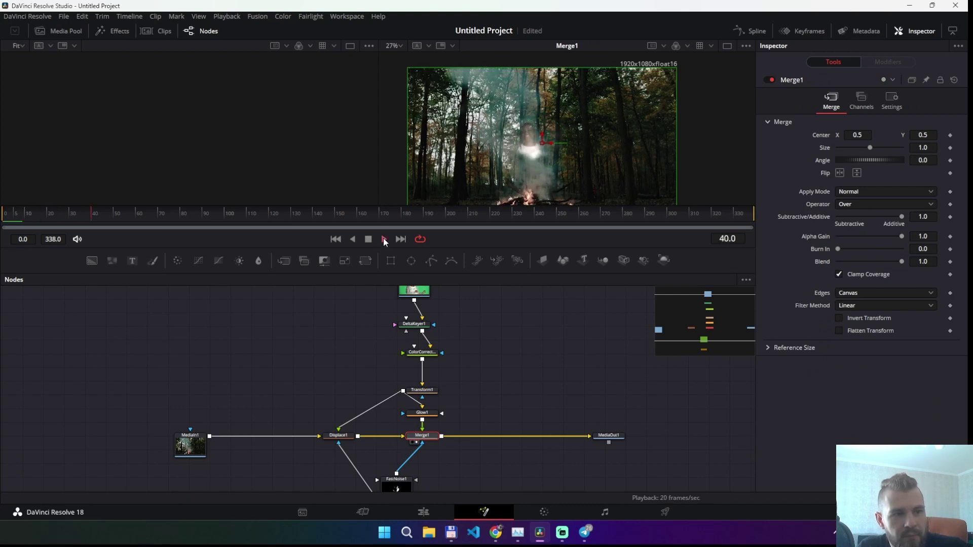
pyautogui.scroll(4, 503, 141)
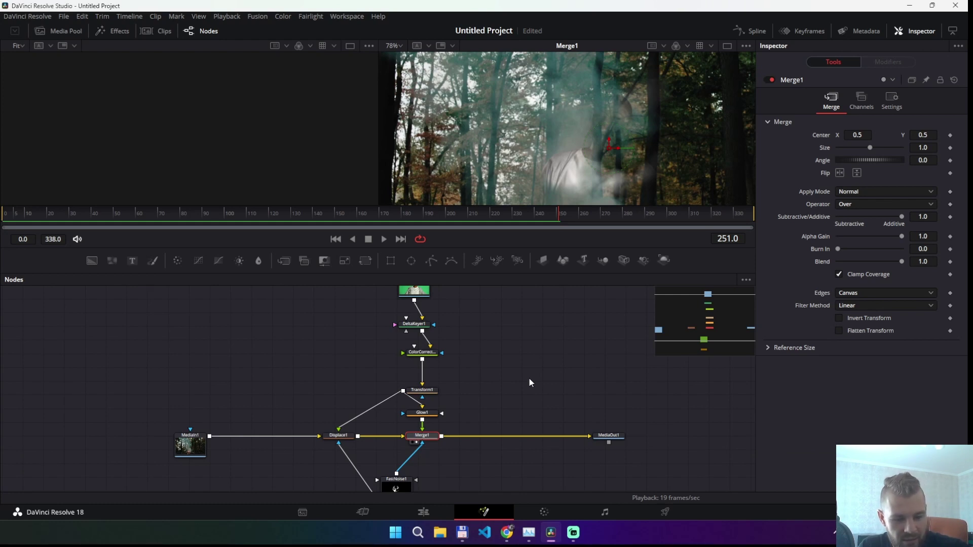
# - Add a Transform2 node between Merge1 and MediaOut1
pyautogui.hotkey('shift', 'space')
pyautogui.write('colo')
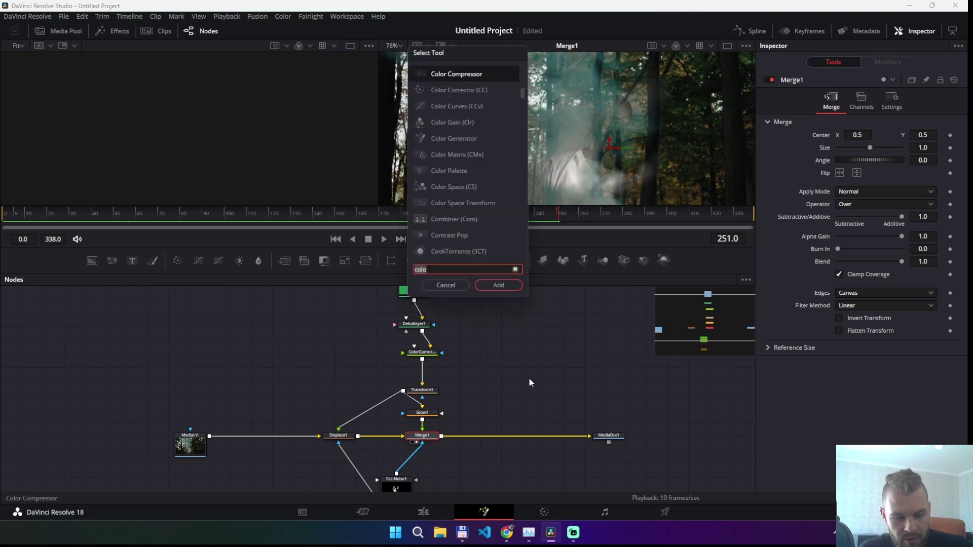
pyautogui.press('BackSpace')
pyautogui.press('BackSpace')
pyautogui.press('BackSpace')
pyautogui.write('tran')
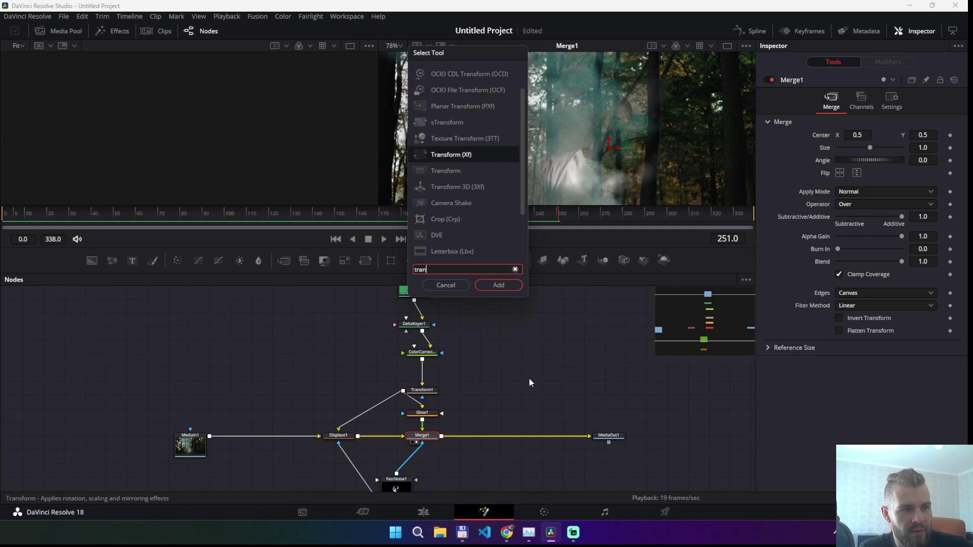
pyautogui.press('Return')
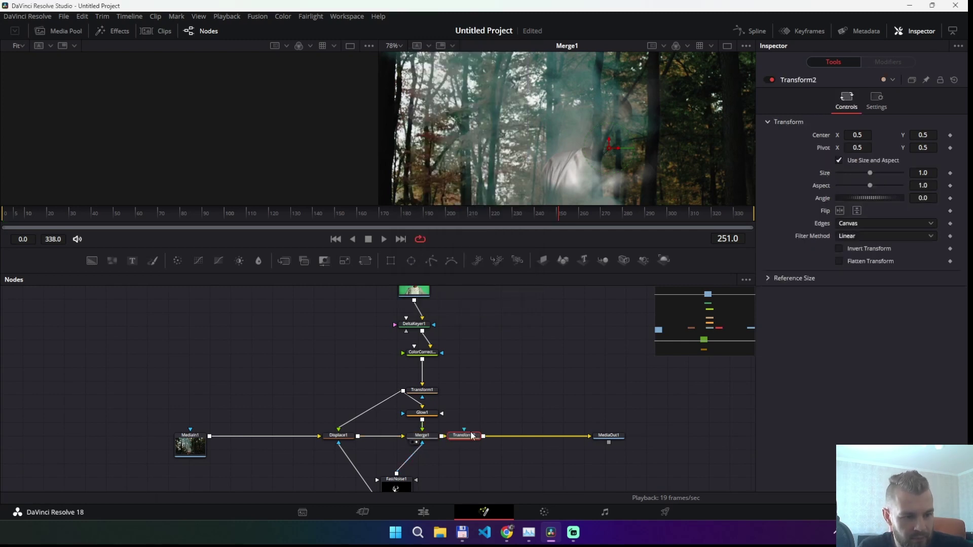
pyautogui.moveTo(472, 436); pyautogui.dragTo(527, 436)
pyautogui.click(422, 436)
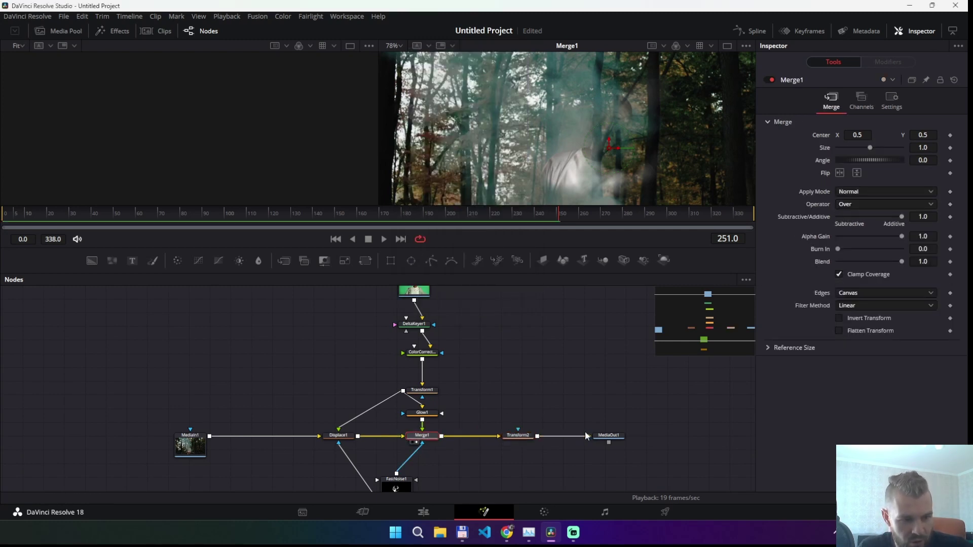
pyautogui.click(522, 435)
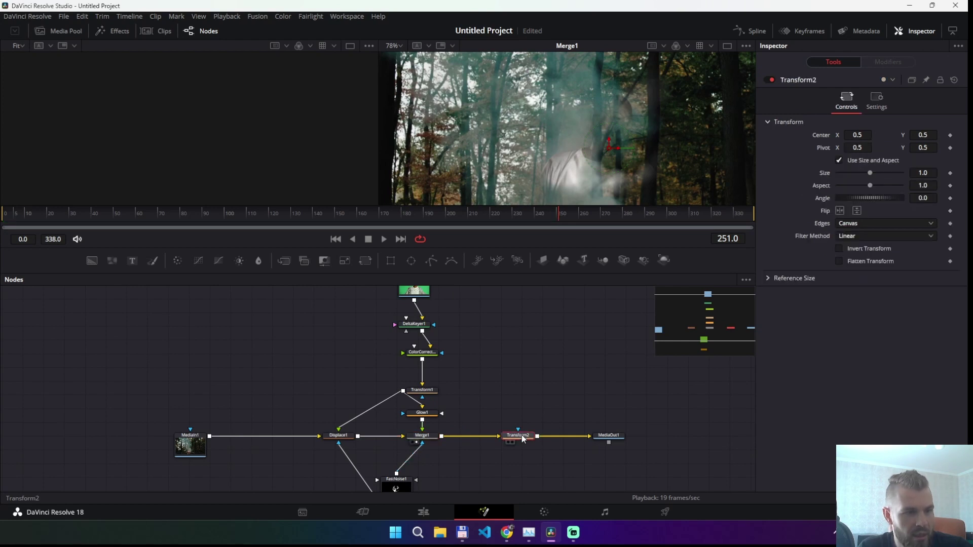
# - Keyframe Transform2 Size at 1.0 on frame 0 and 1.1 on frame 338
pyautogui.click(336, 240)
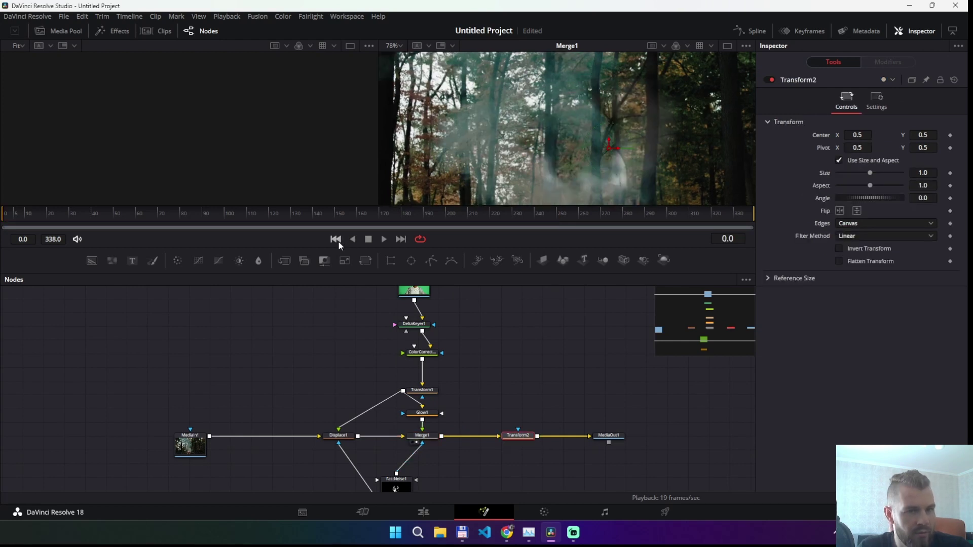
pyautogui.click(950, 173)
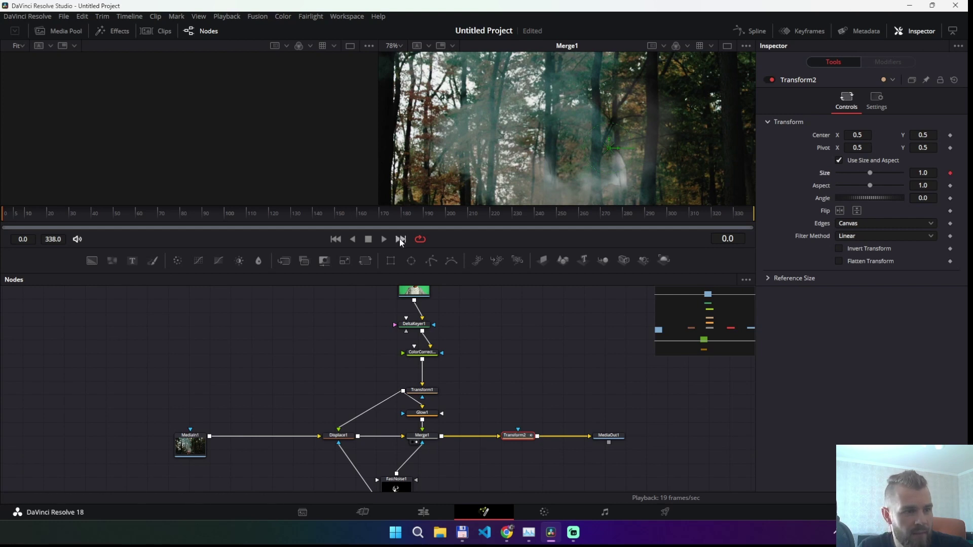
pyautogui.click(401, 239)
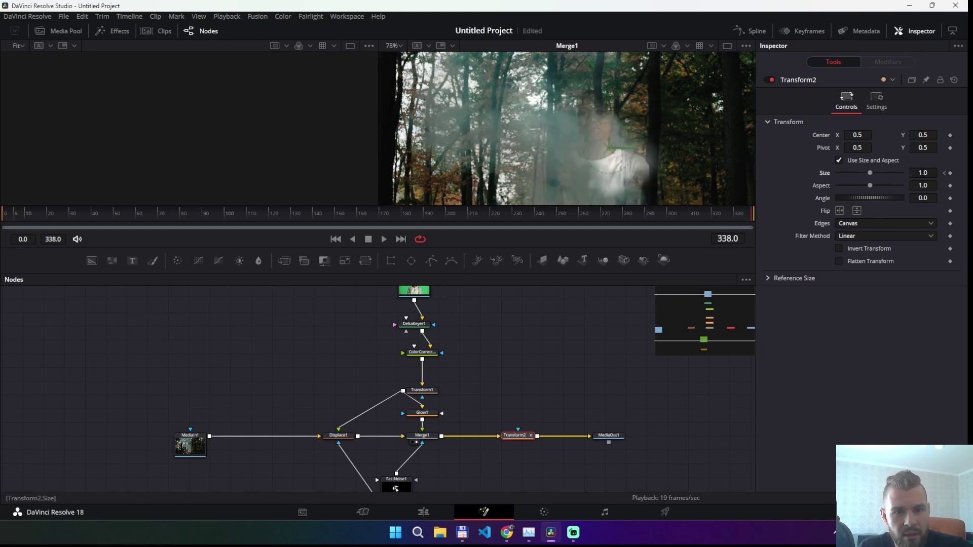
pyautogui.click(927, 173)
pyautogui.press('BackSpace')
pyautogui.write('1')
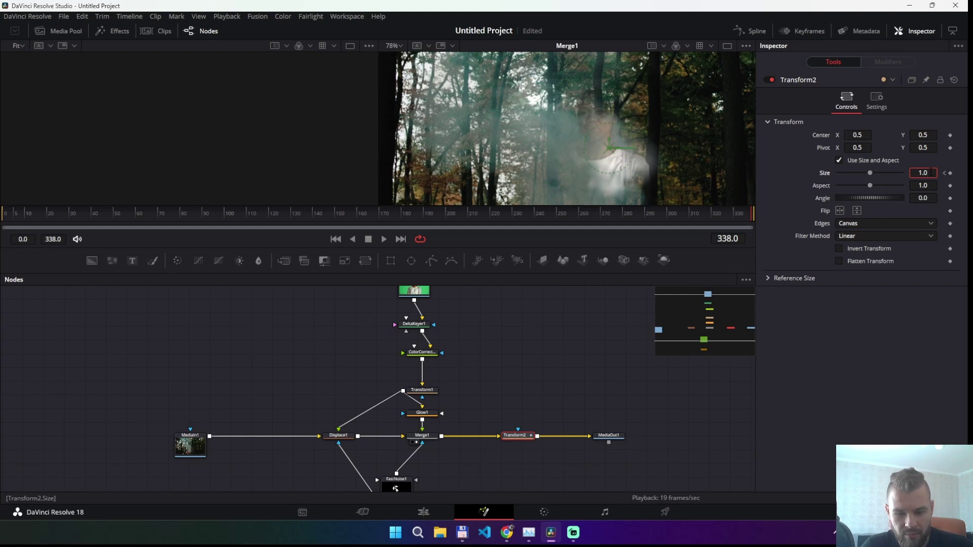
pyautogui.press('Return')
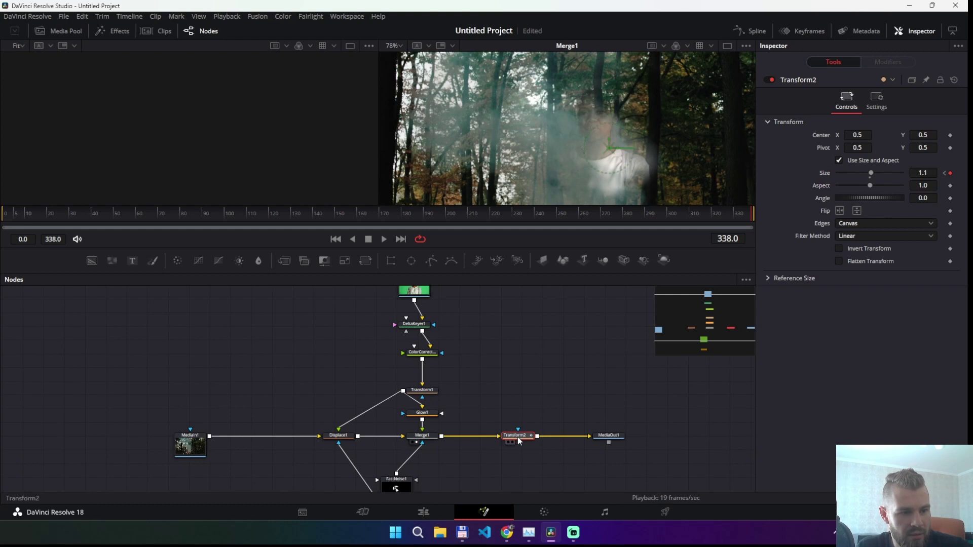
# - View Transform2's output fitted in the viewer and play back the zoom animation
pyautogui.press('2')
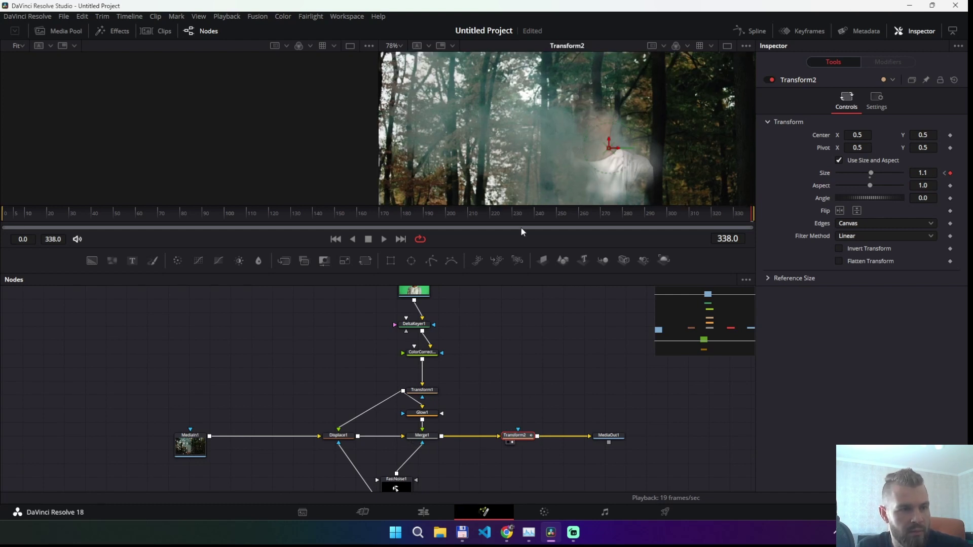
pyautogui.click(336, 241)
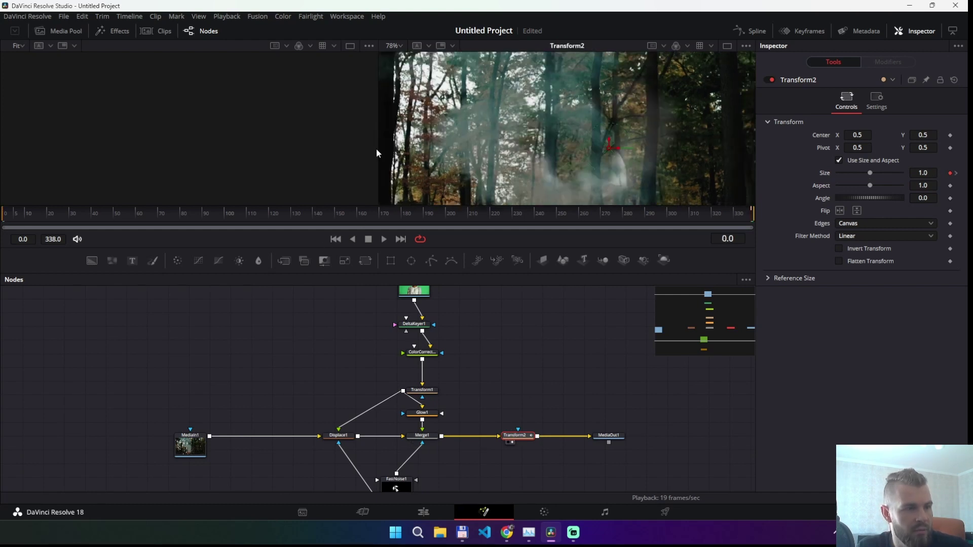
pyautogui.click(400, 47)
pyautogui.click(399, 59)
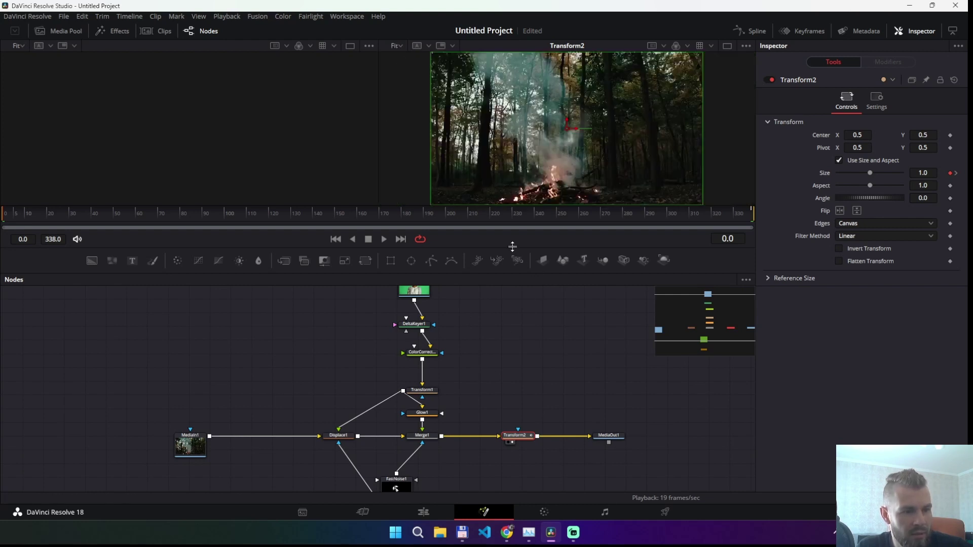
pyautogui.click(401, 239)
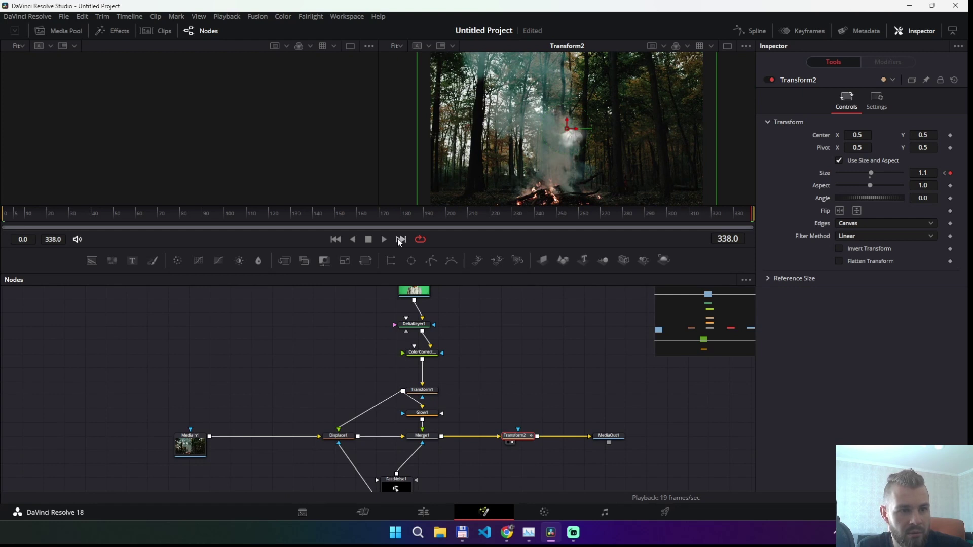
pyautogui.press('space')
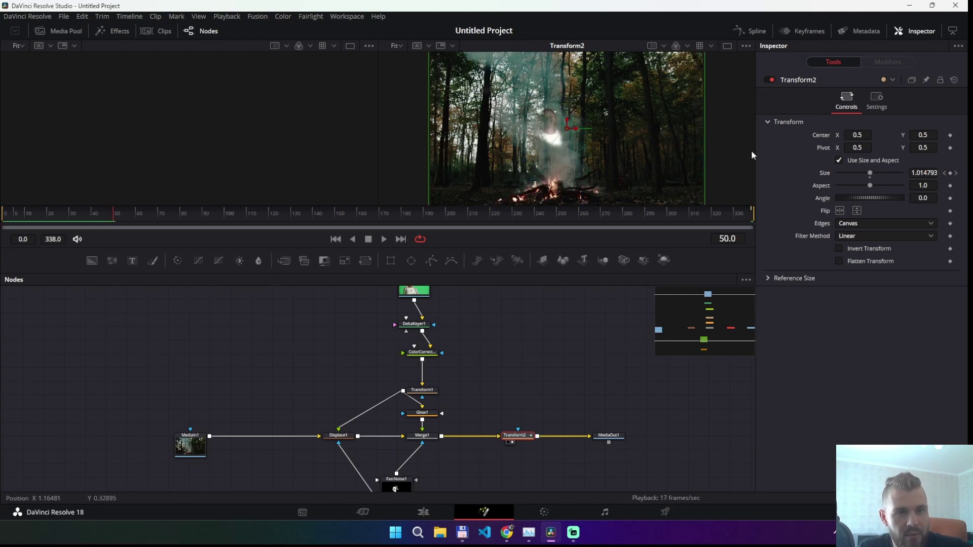
# - Smooth all of Transform2's Size keyframes in the Spline editor, then return to the first frame
pyautogui.click(753, 31)
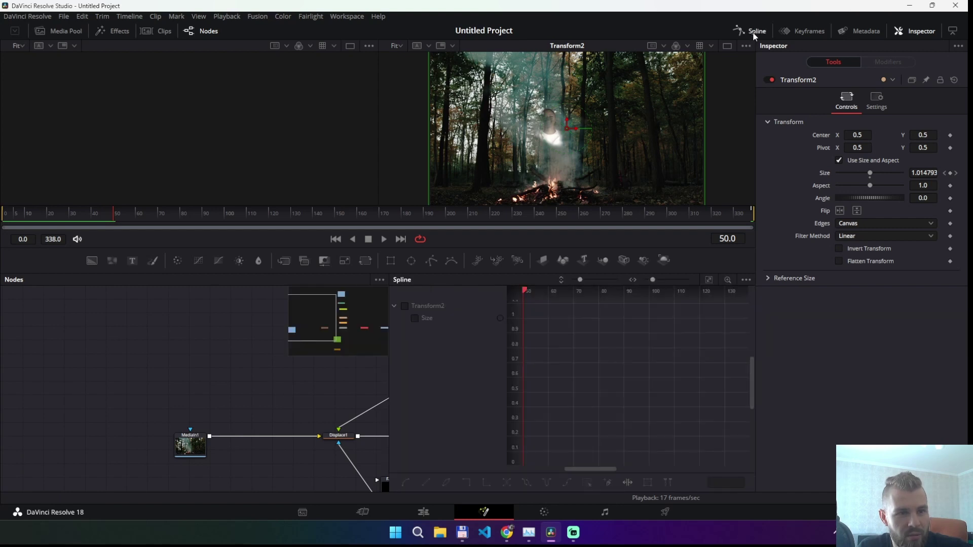
pyautogui.click(415, 319)
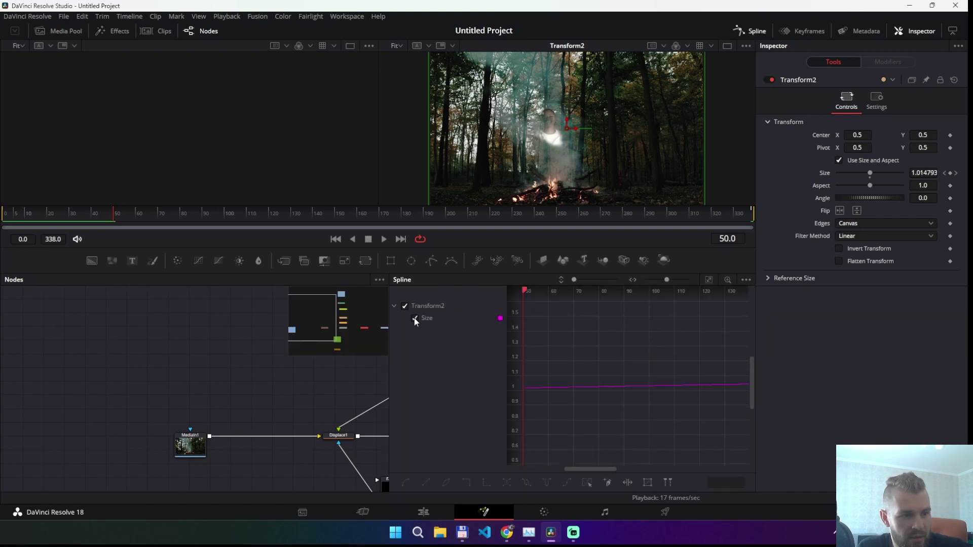
pyautogui.click(710, 281)
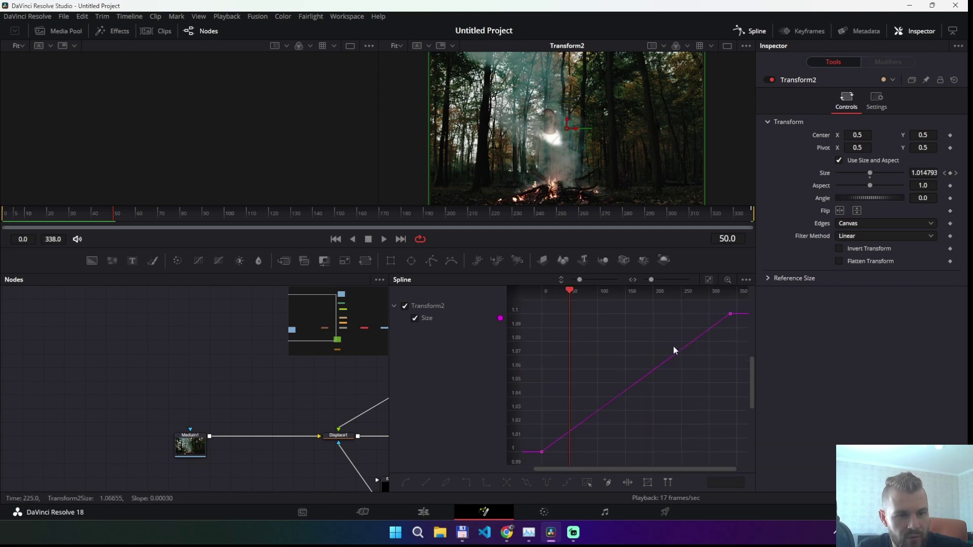
pyautogui.moveTo(535, 460); pyautogui.dragTo(738, 307)
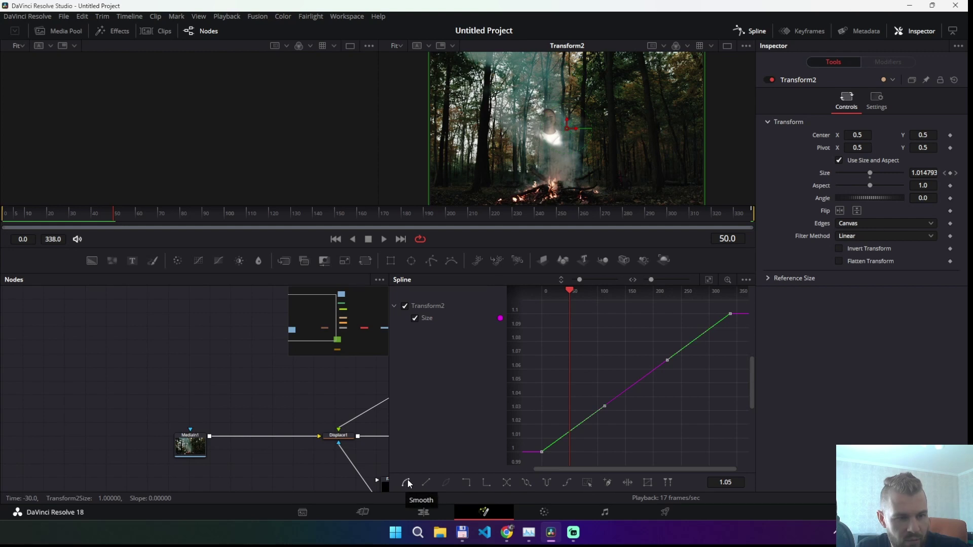
pyautogui.press('s')
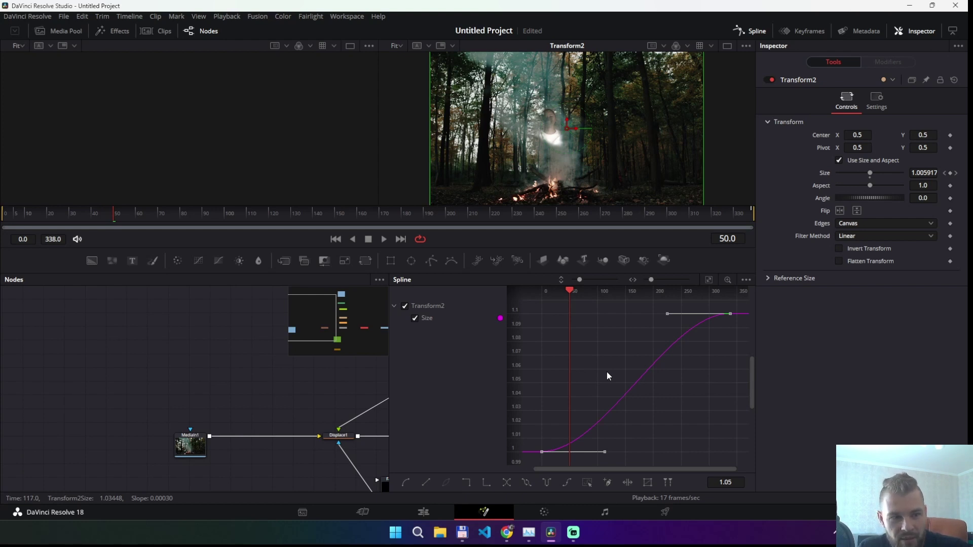
pyautogui.click(752, 29)
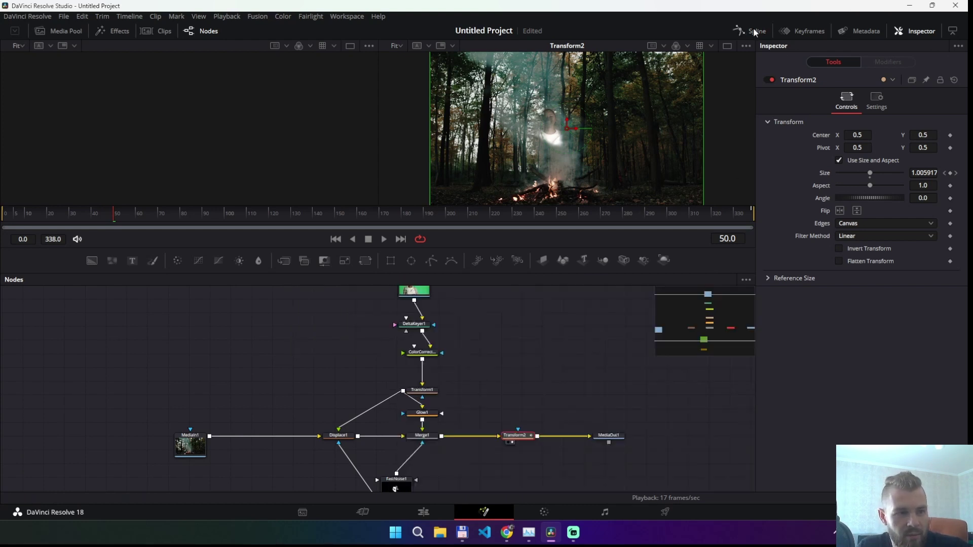
pyautogui.click(335, 238)
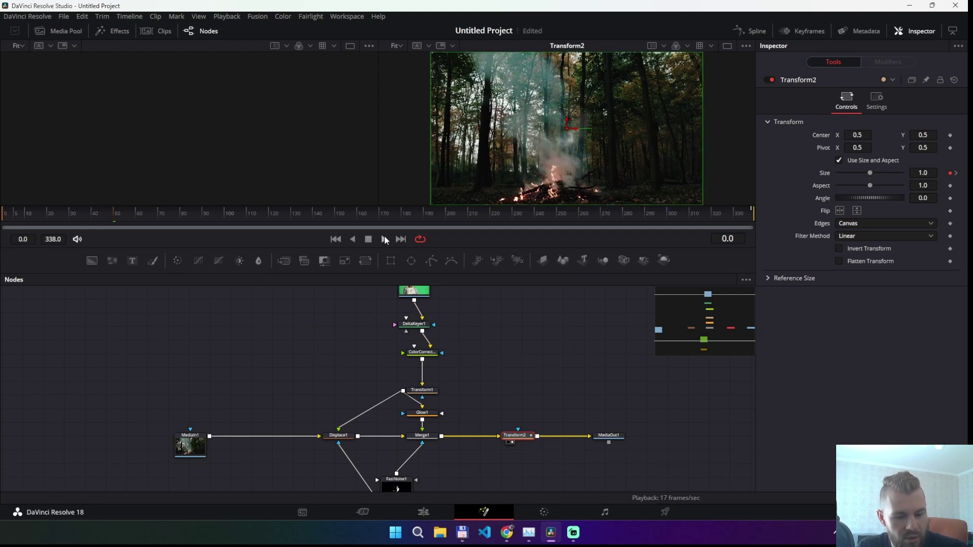